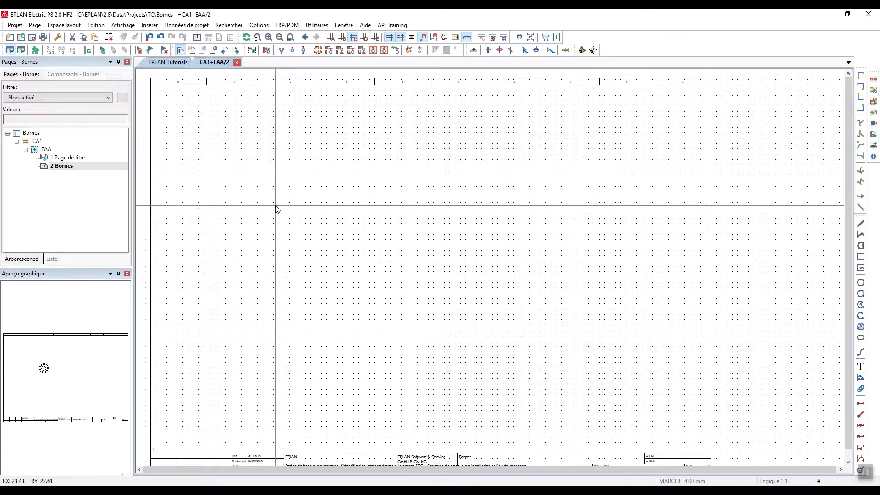
Insert the single-connection terminal X1_NB from IEC_symbol > Electrotechnique > Bornes et connecteurs into column 0 of the page, keeping the proposed designation.
right_click(277, 207)
click(299, 257)
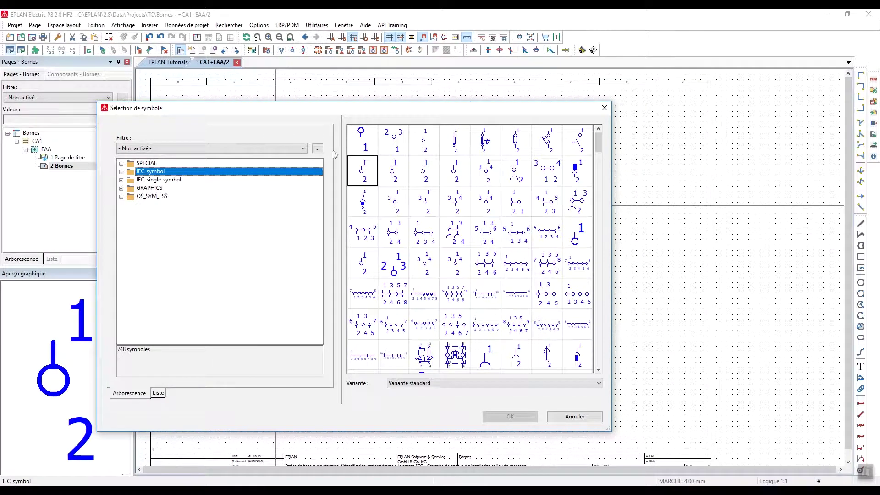
click(121, 172)
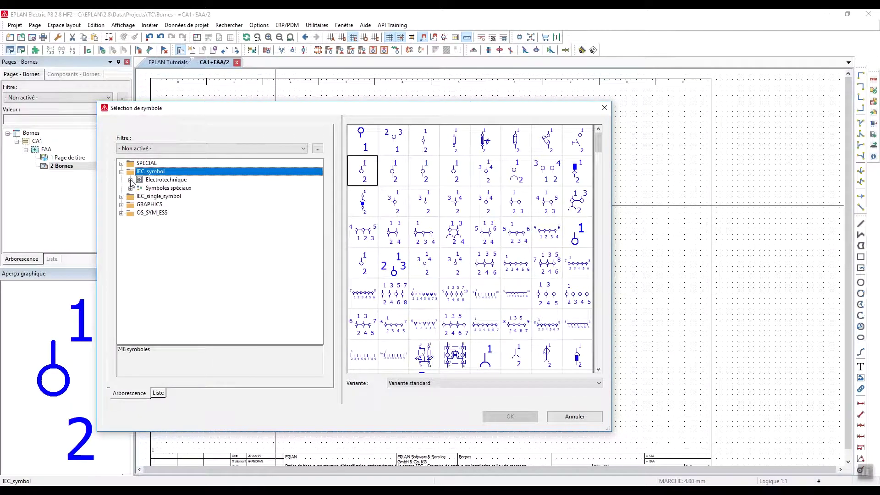
click(131, 180)
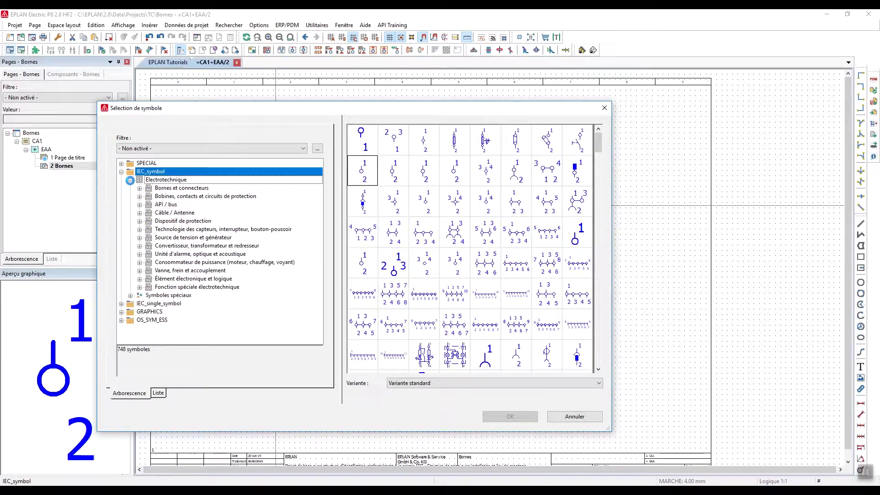
click(173, 189)
click(362, 140)
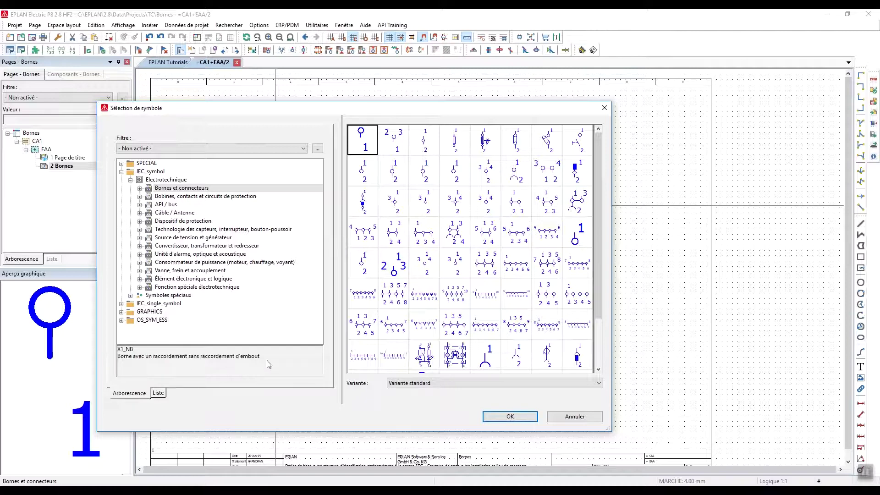
double_click(372, 145)
scroll(298, 221, up, 1)
scroll(298, 221, up, 1)
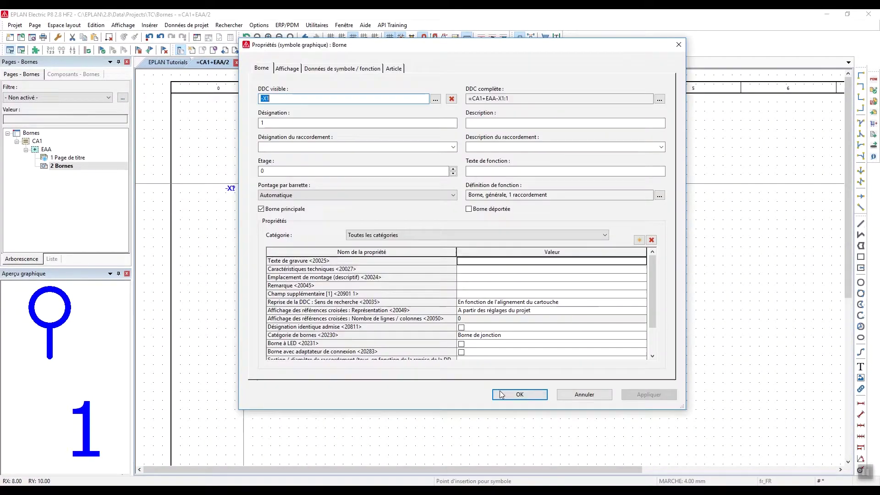
key(Return)
Place one corner connection directly below terminal -X1 and another one above it, both aligned with the terminal.
click(860, 97)
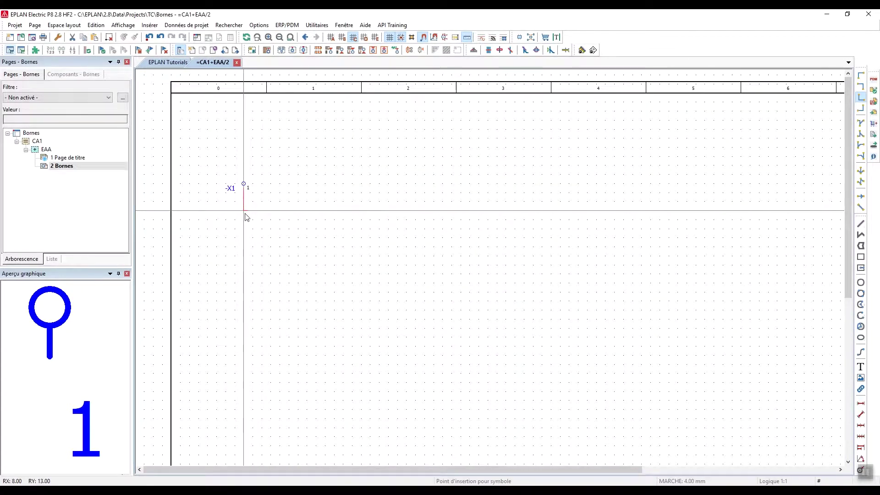
scroll(246, 210, up, 1)
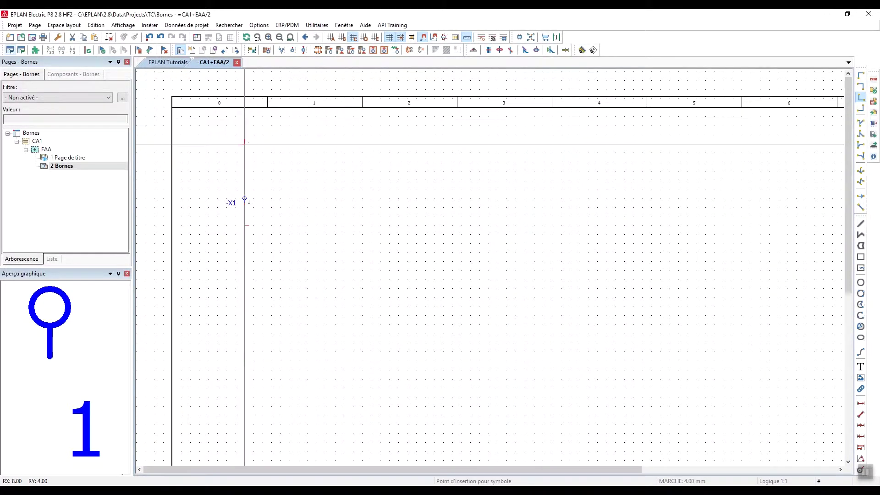
ctrl+scroll(244, 153, up, 1)
click(244, 165)
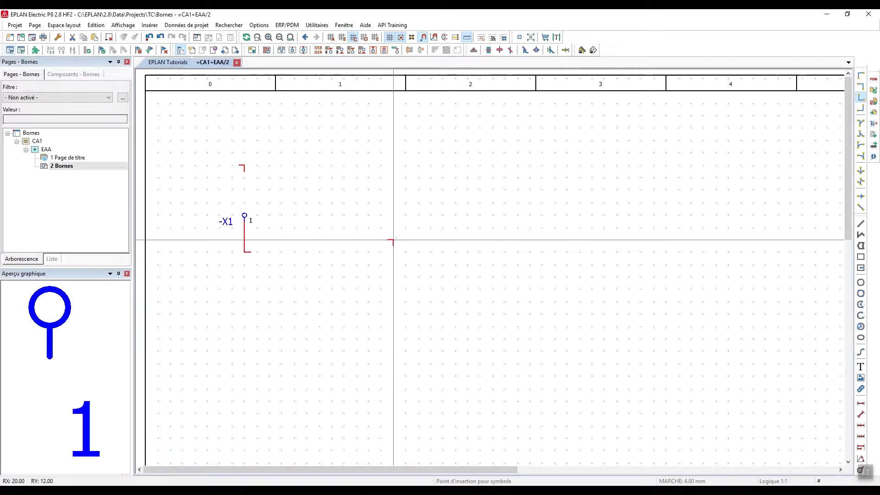
key(Escape)
scroll(417, 187, down, 1)
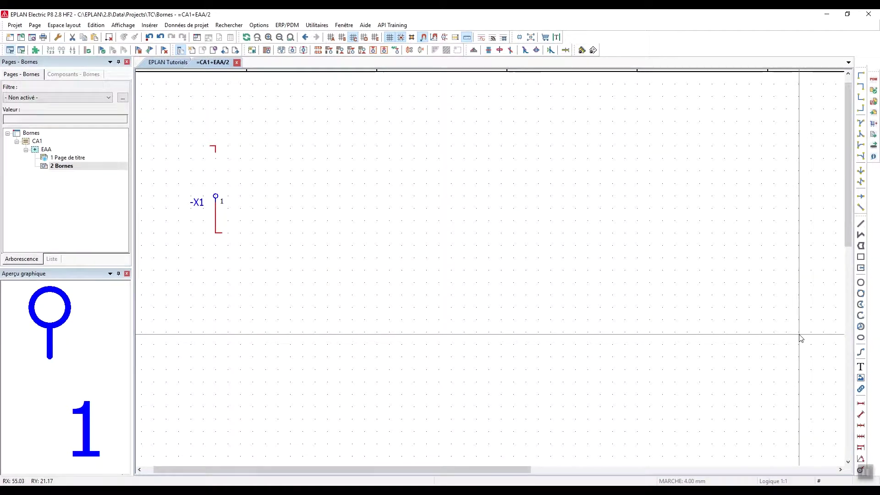
Insert the two-connection terminal X2 to the right of -X1 and place corner connections directly above and below it.
right_click(465, 252)
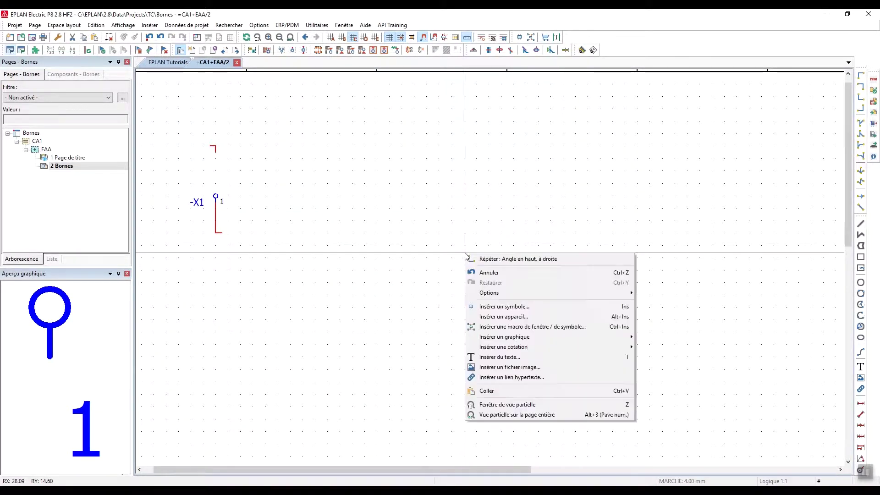
click(504, 306)
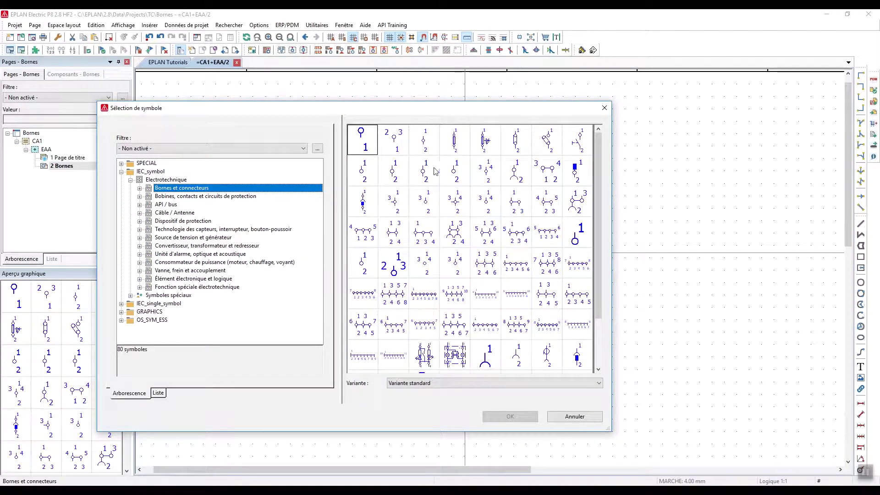
click(395, 179)
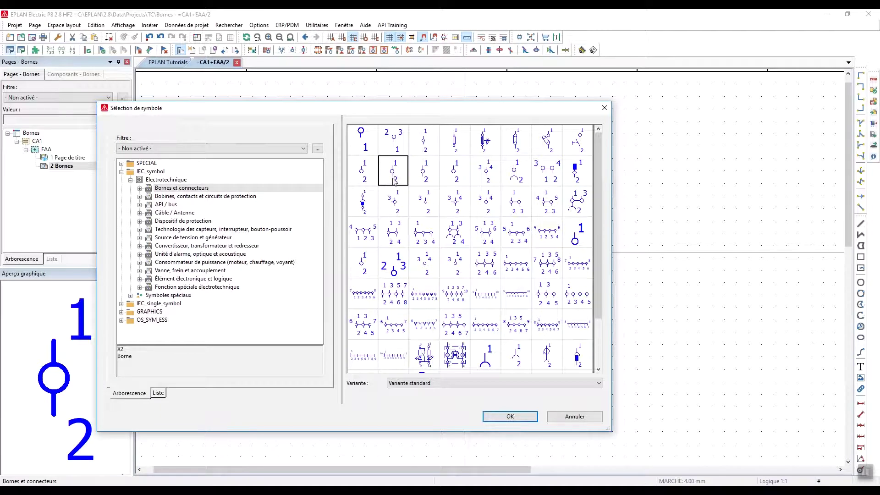
click(510, 416)
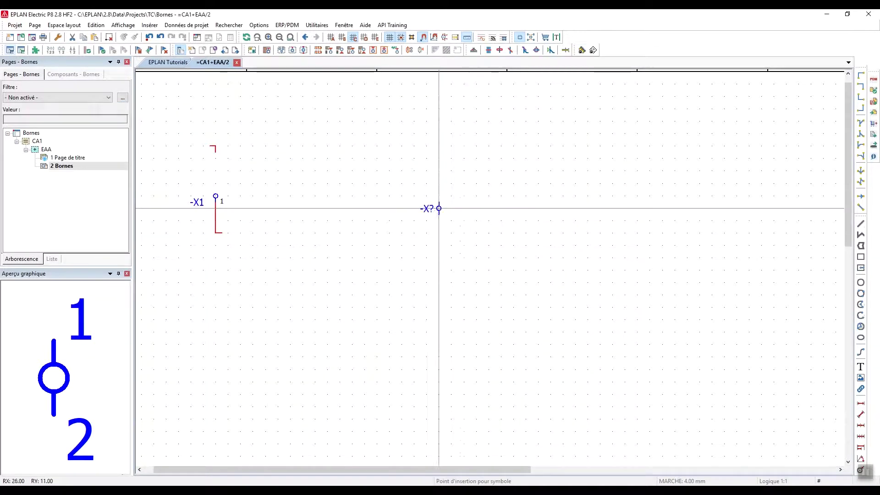
click(390, 221)
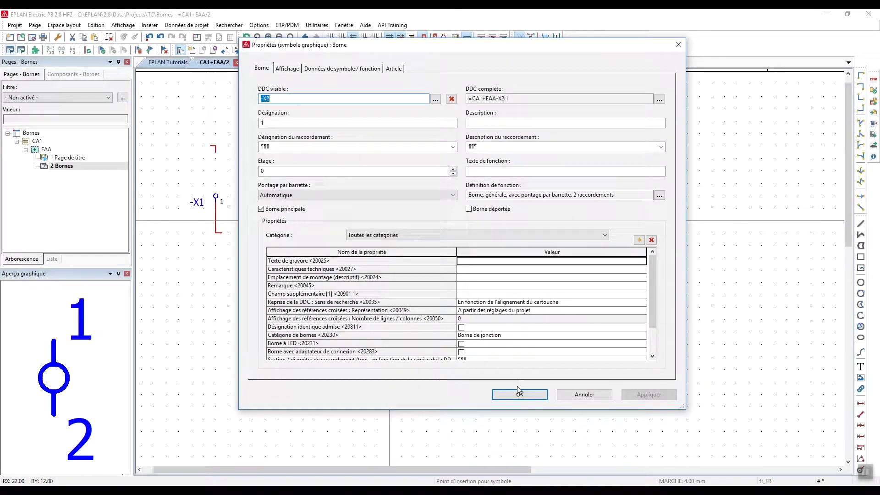
click(509, 393)
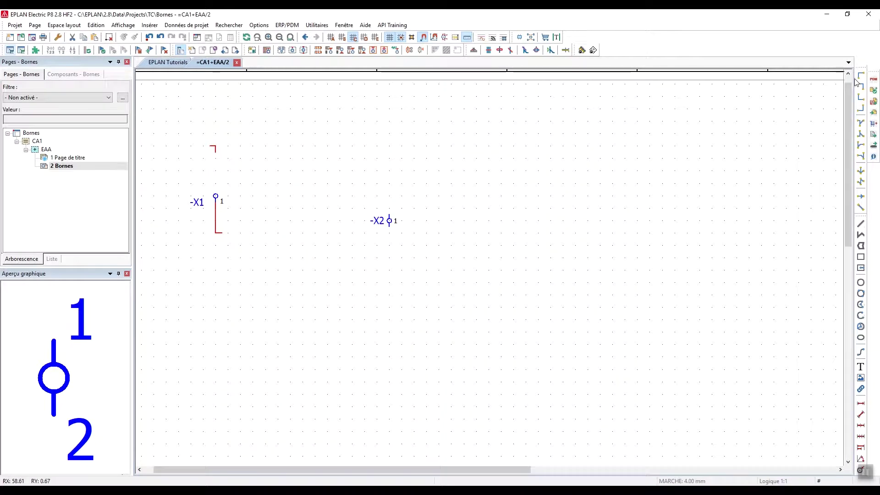
click(389, 183)
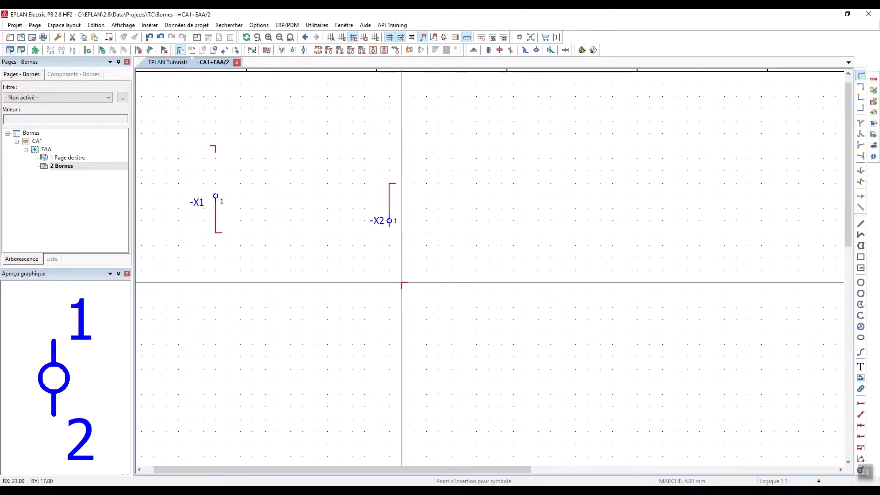
click(389, 257)
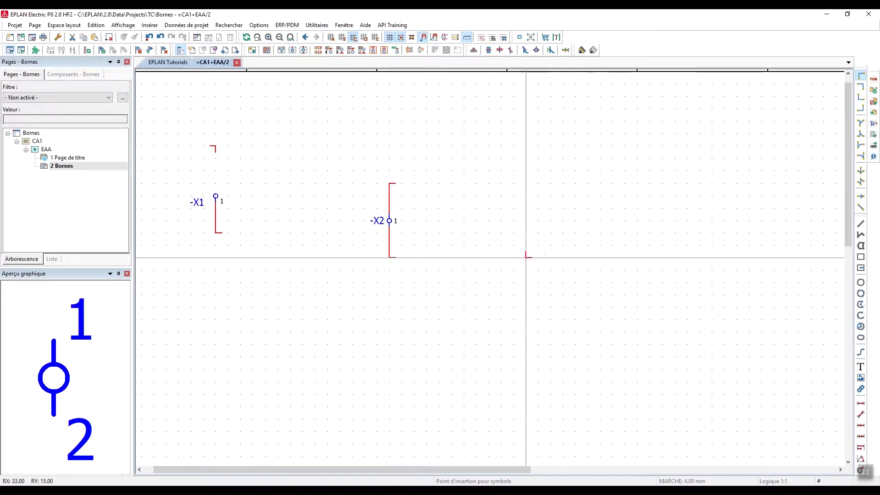
Undo the insertion of the two-connection terminal and its corner connections.
scroll(380, 238, up, 3)
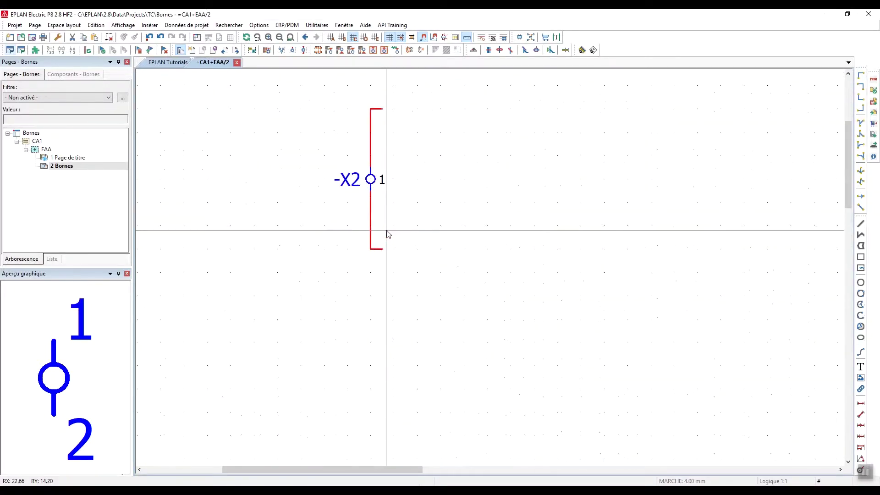
scroll(399, 210, down, 2)
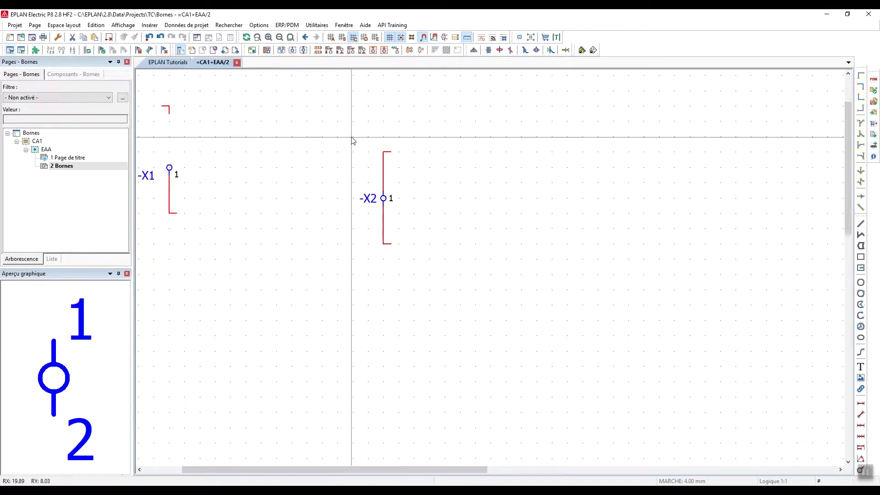
key(ctrl+z)
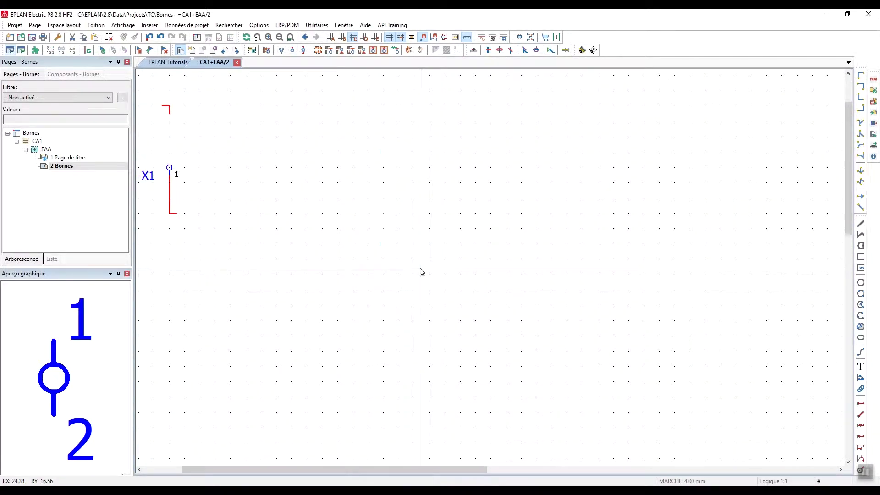
Choose the two-connection terminal symbol X2 for insertion again and show its preview enlarged to the right of -X1.
key(Insert)
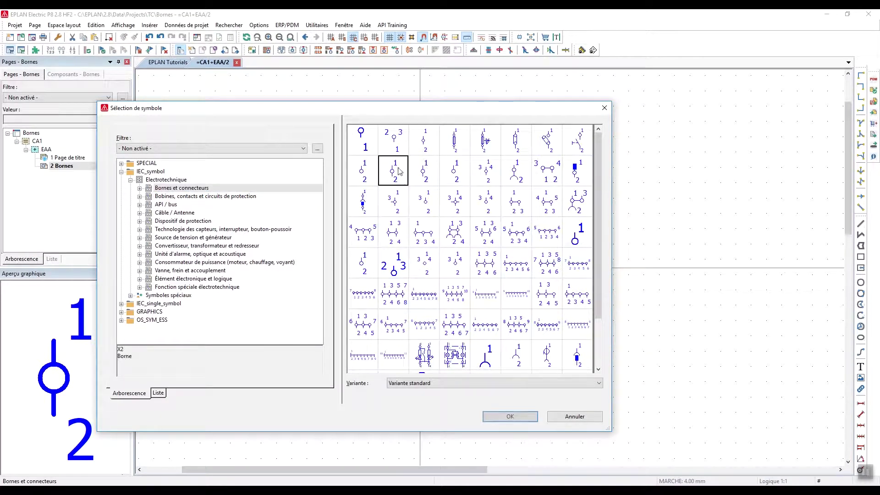
click(496, 416)
scroll(428, 260, up, 3)
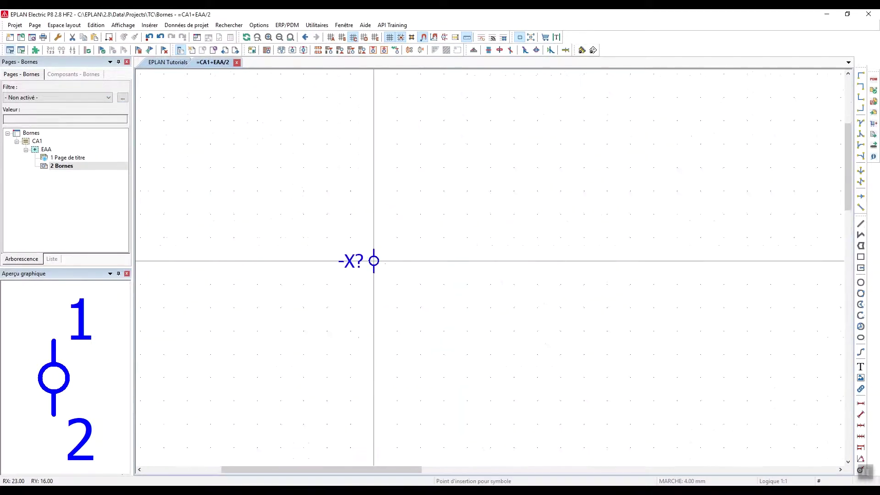
middle_drag(293, 211, 301, 225)
scroll(380, 256, down, 2)
middle_drag(380, 255, 432, 297)
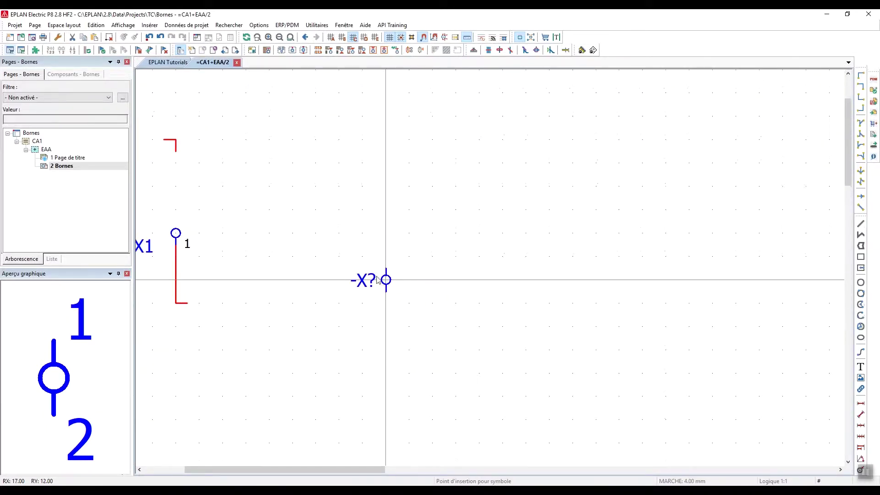
scroll(362, 279, up, 1)
scroll(374, 295, down, 1)
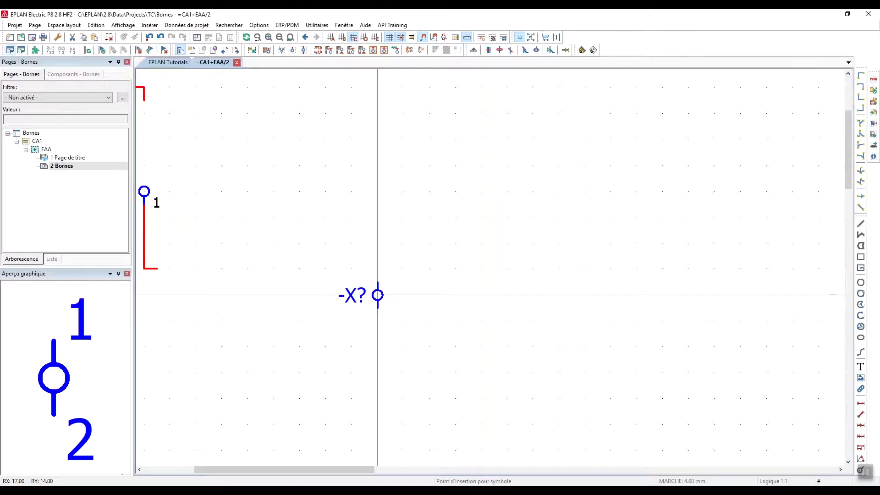
scroll(378, 295, up, 3)
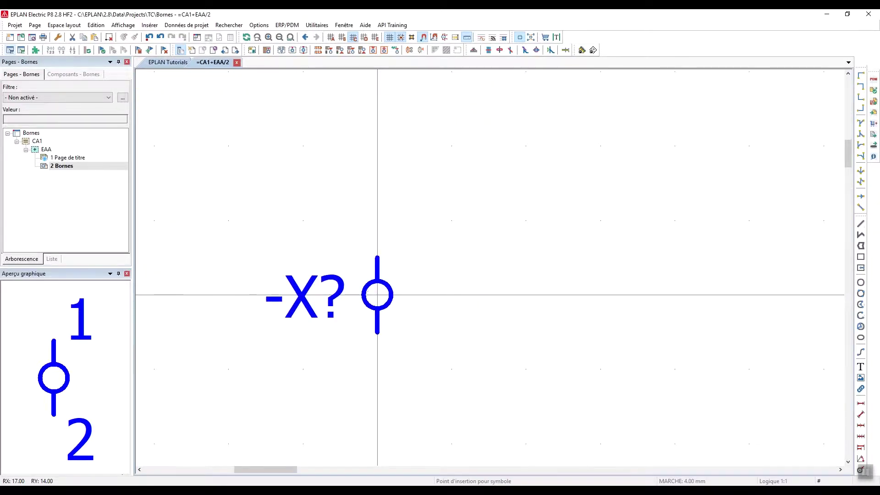
scroll(377, 295, up, 1)
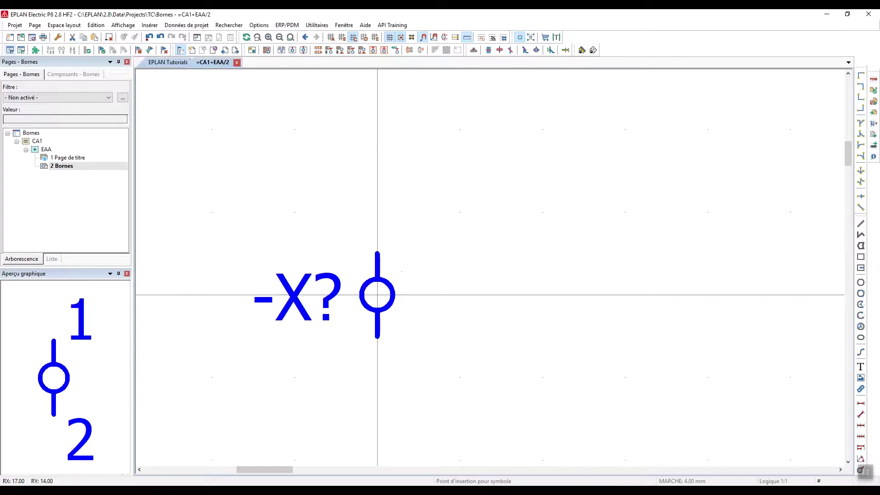
Cycle through the variants of the terminal symbol before placement, ending on a vertical orientation.
key(Tab)
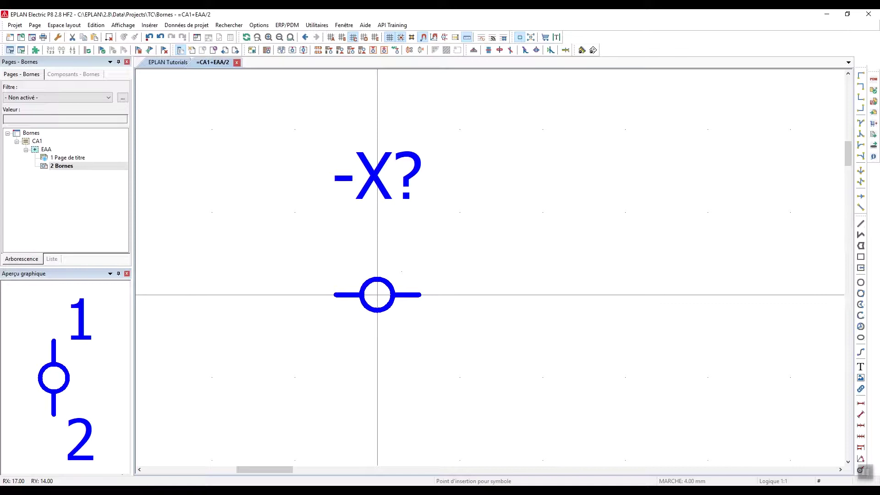
key(Tab)
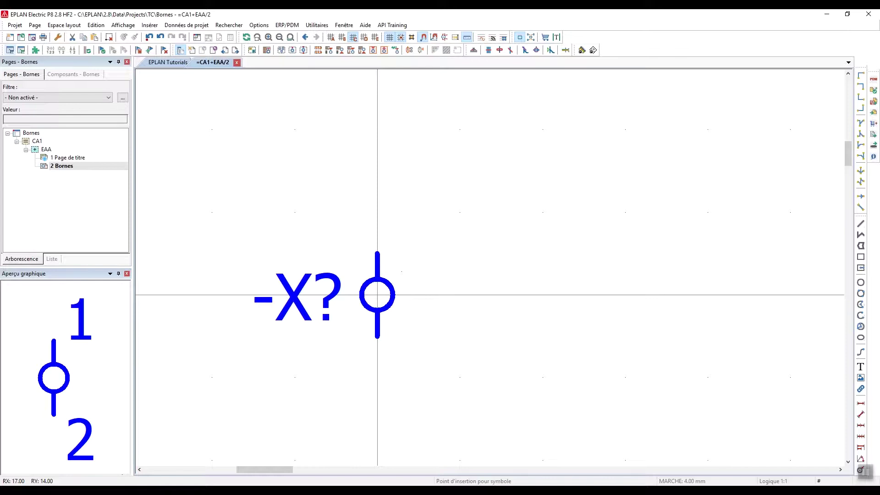
key(Tab)
key(Tab)
key(Tab)
key(Tab)
key(Tab)
key(Tab)
key(Tab)
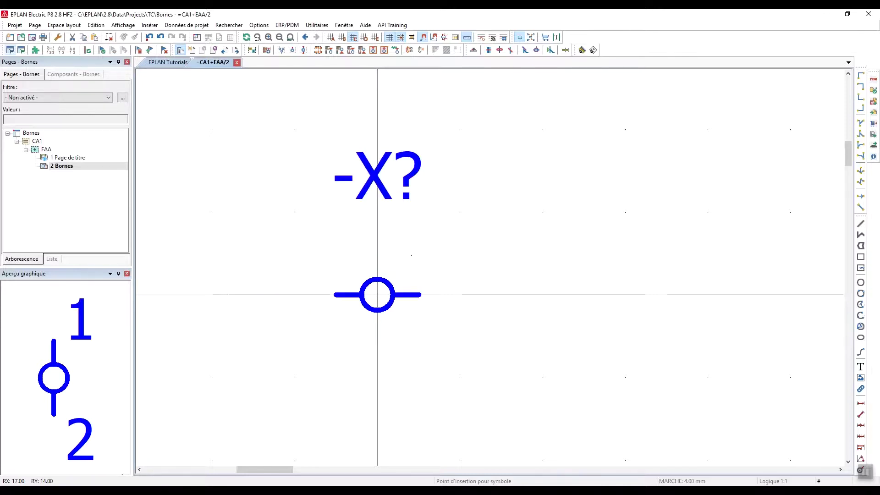
key(Tab)
key(Tab)
key(Tab)
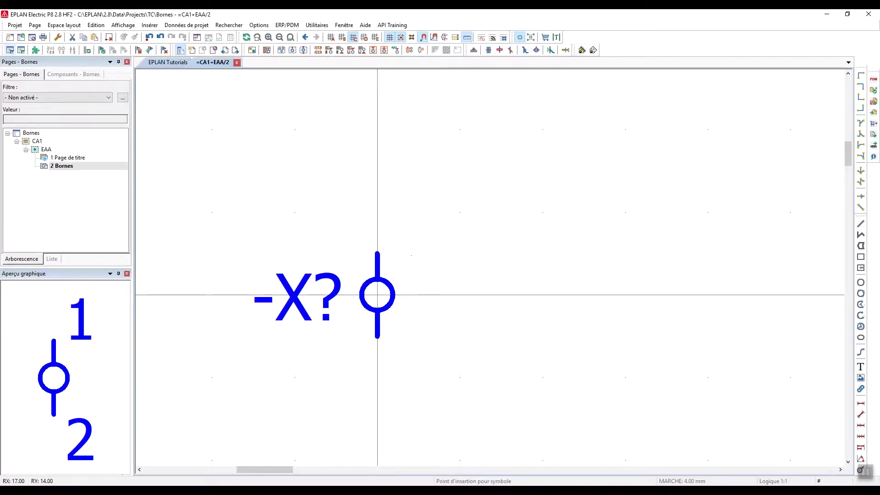
Place the two-connection terminal vertically as Variante E, check its symbol and function data, and accept the proposed properties.
click(378, 294)
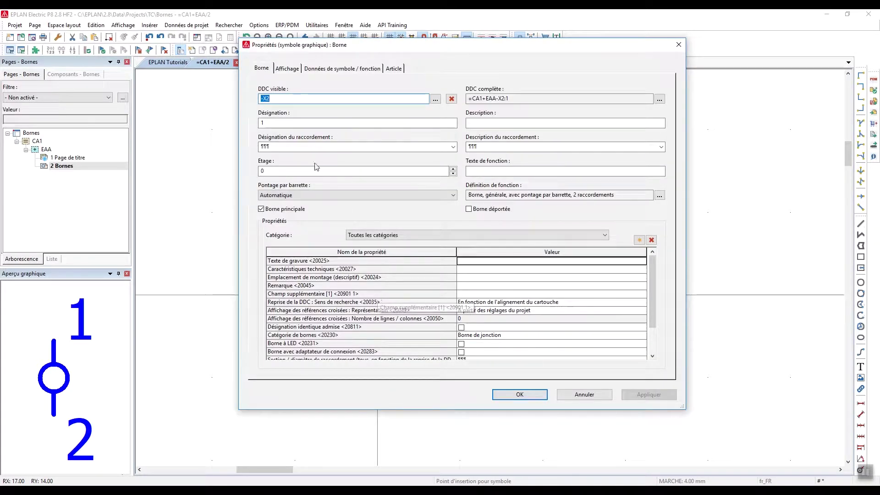
click(342, 68)
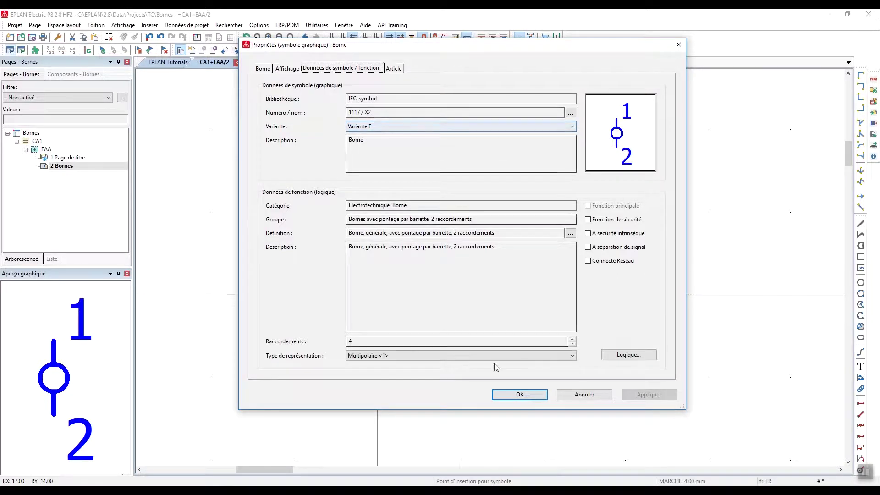
click(519, 393)
key(Escape)
scroll(432, 299, down, 2)
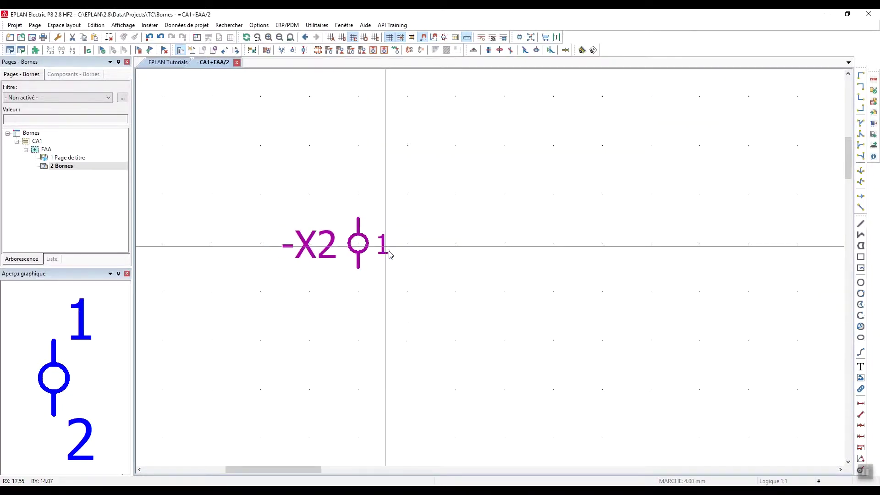
Change the vertical two-connection terminal -X2 to symbol variant Variante C and apply it.
double_click(359, 254)
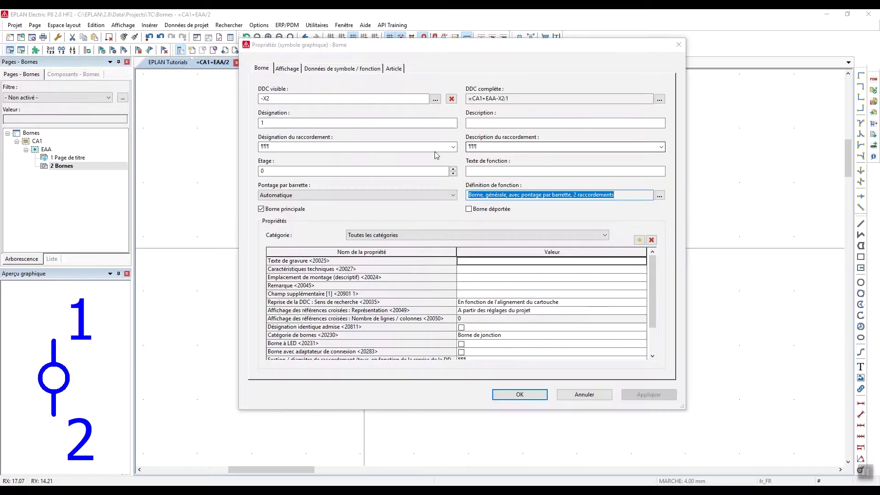
click(341, 68)
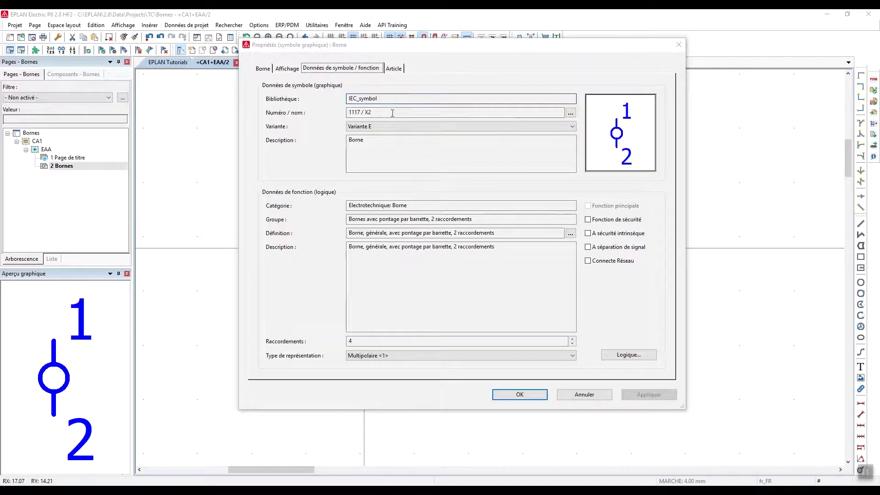
click(389, 126)
click(386, 150)
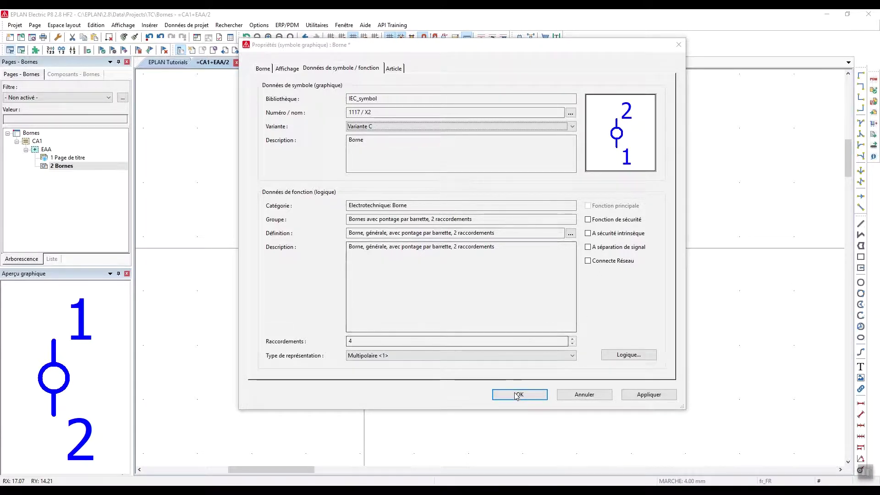
key(Return)
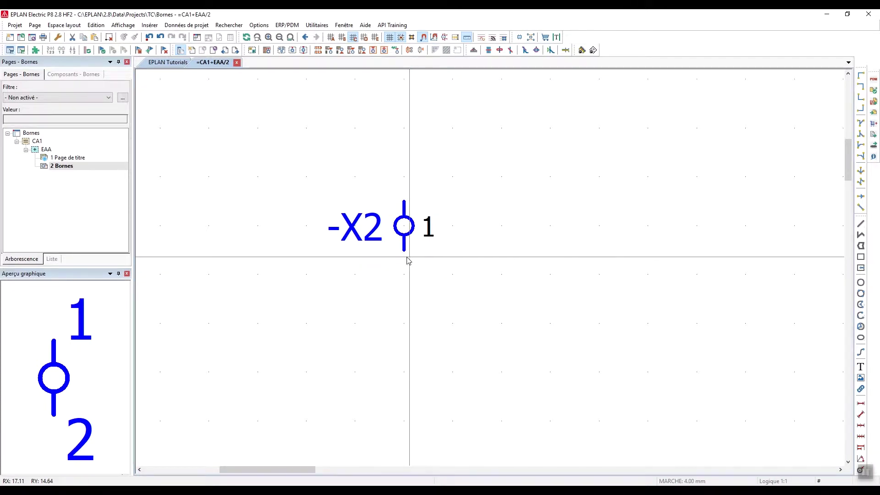
Enter a and b as the connection designations of terminal -X2, separated by ¶, and apply them.
double_click(374, 219)
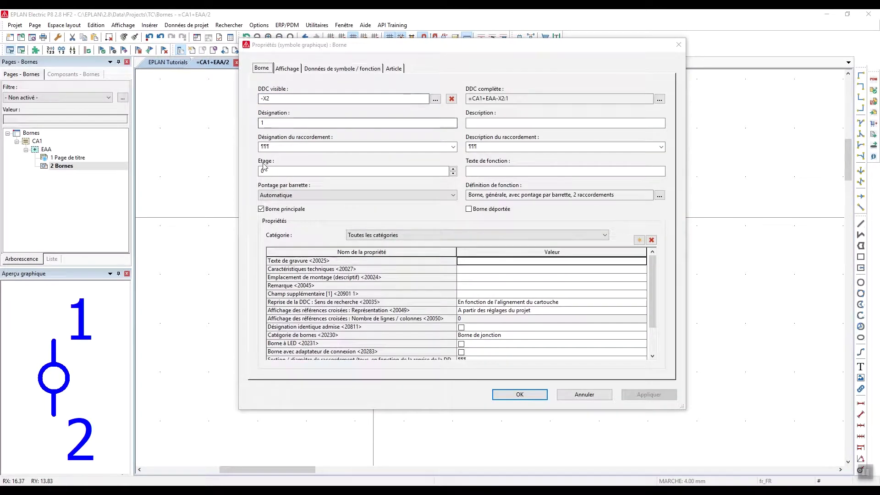
click(262, 146)
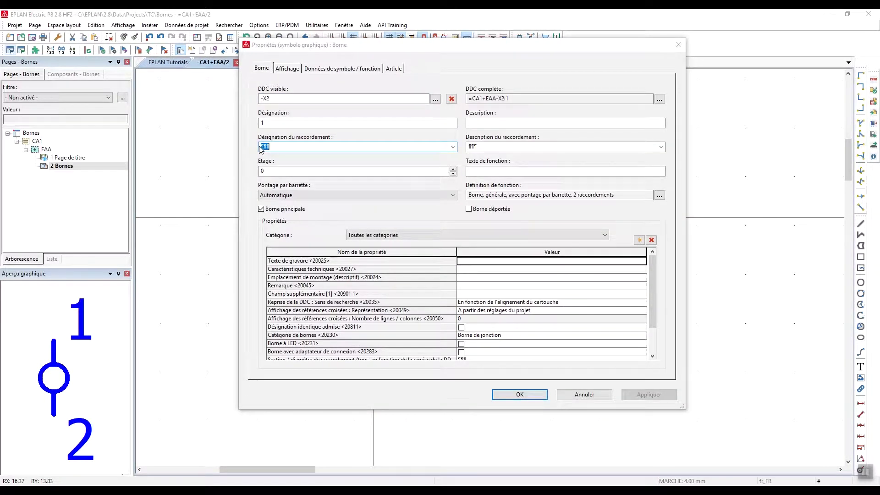
text(a¶b)
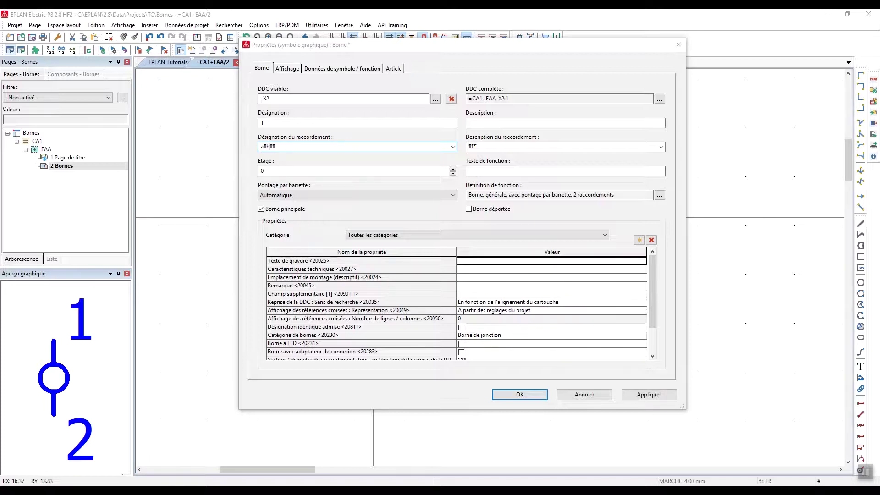
key(Return)
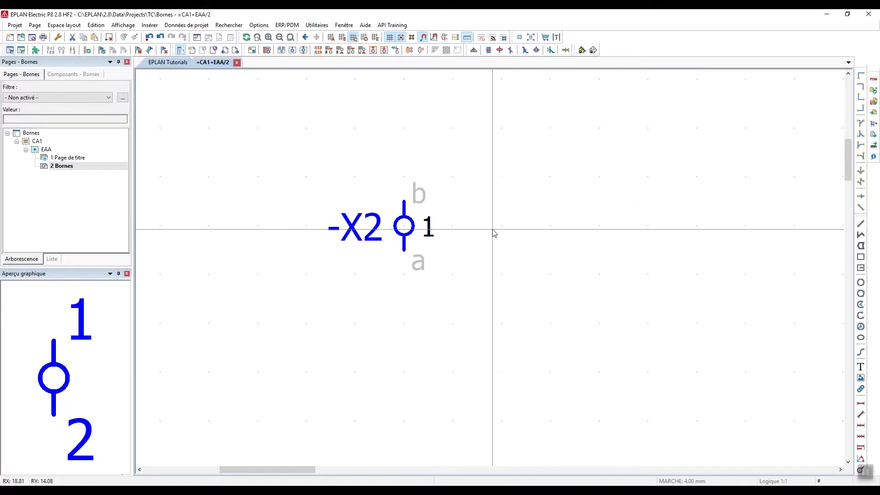
Reset terminal -X2's connection designation to the blank ¶¶¶ entry and apply it.
shift+scroll(424, 196, right, 1)
scroll(431, 247, up, 1)
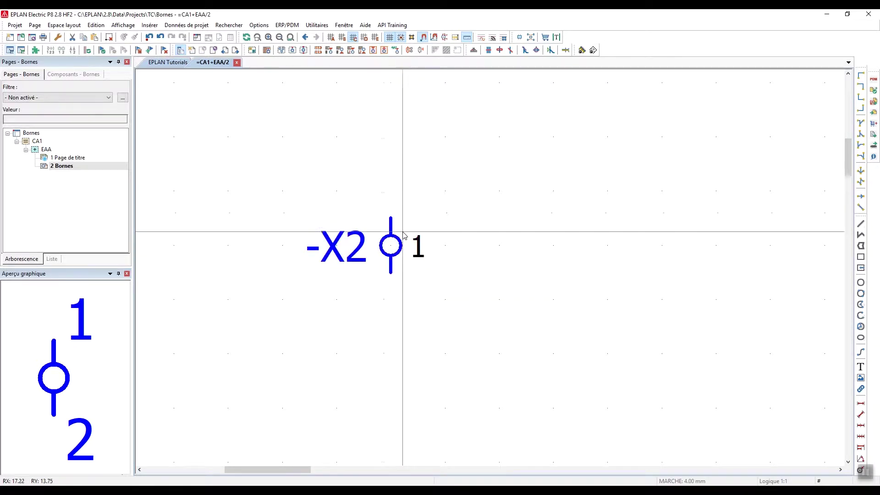
double_click(391, 246)
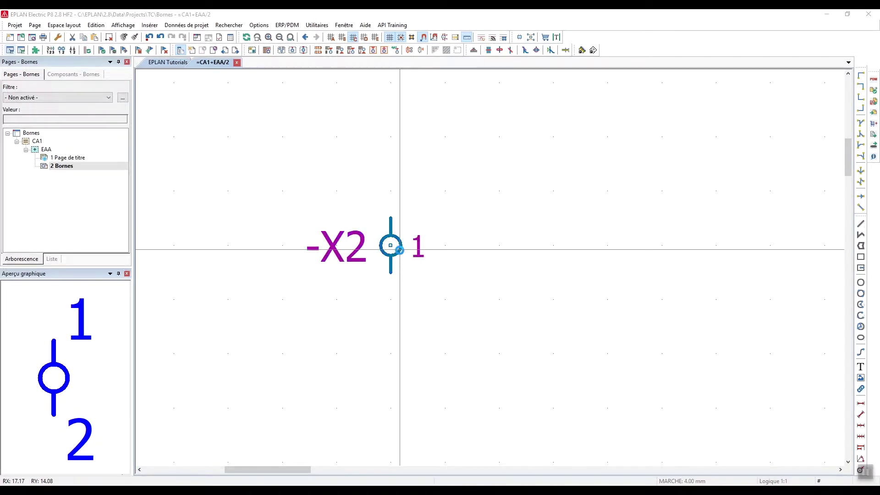
click(454, 146)
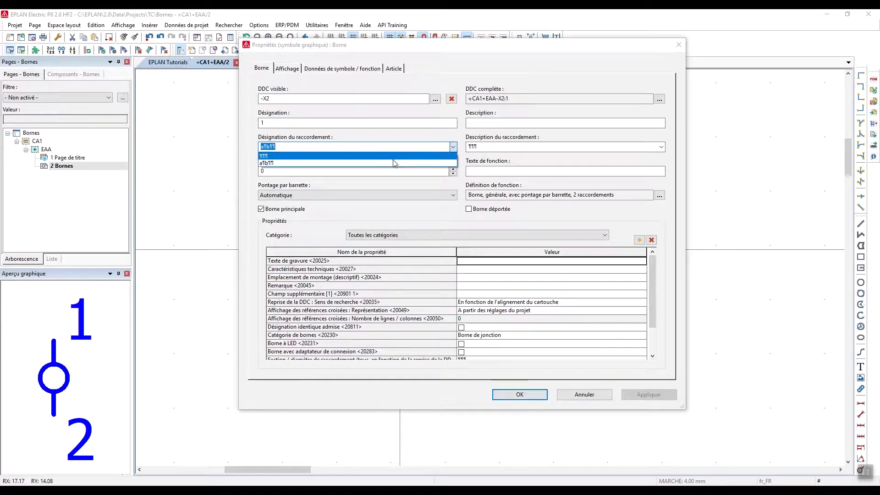
click(399, 155)
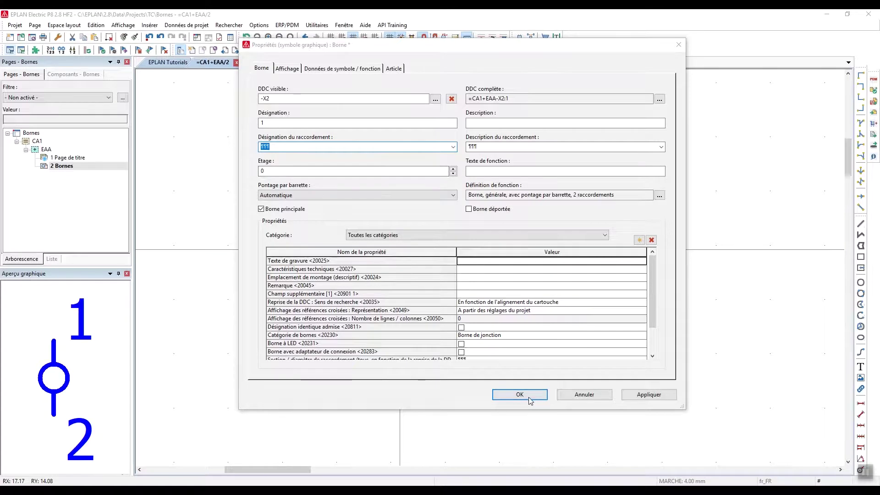
click(507, 396)
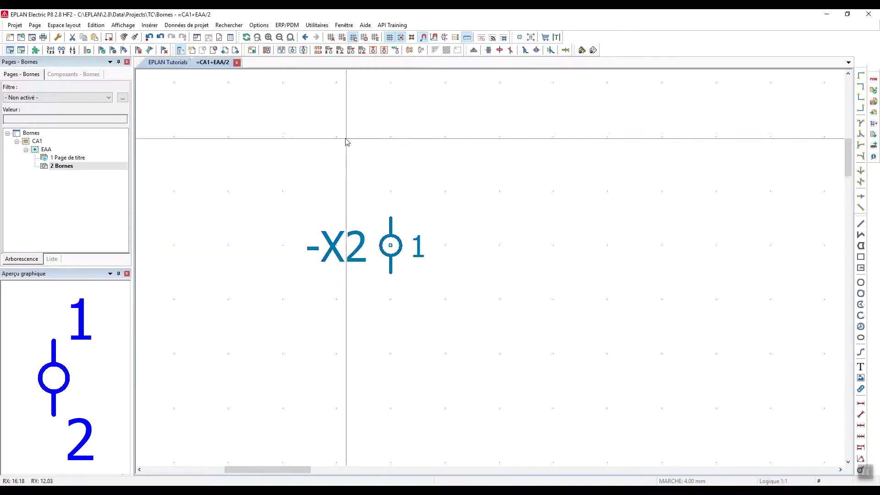
Show the external destinations on the schematic to check terminal -X2's external side, and hide them again.
click(123, 25)
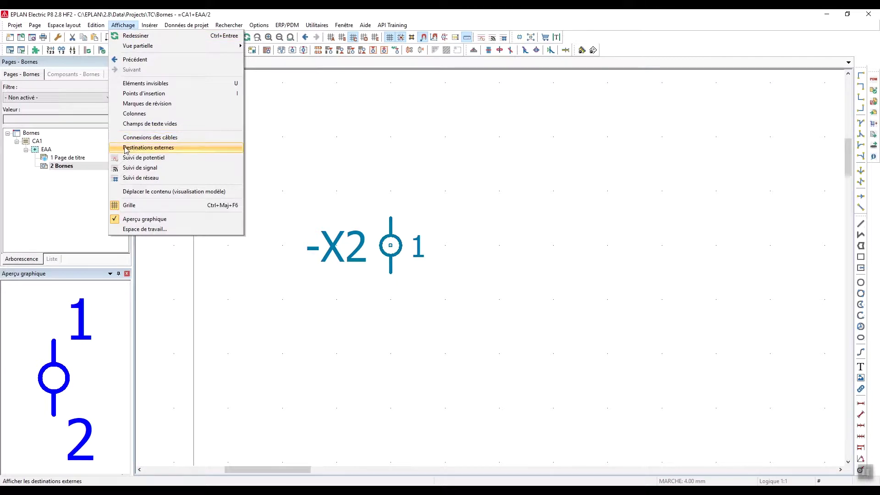
click(148, 148)
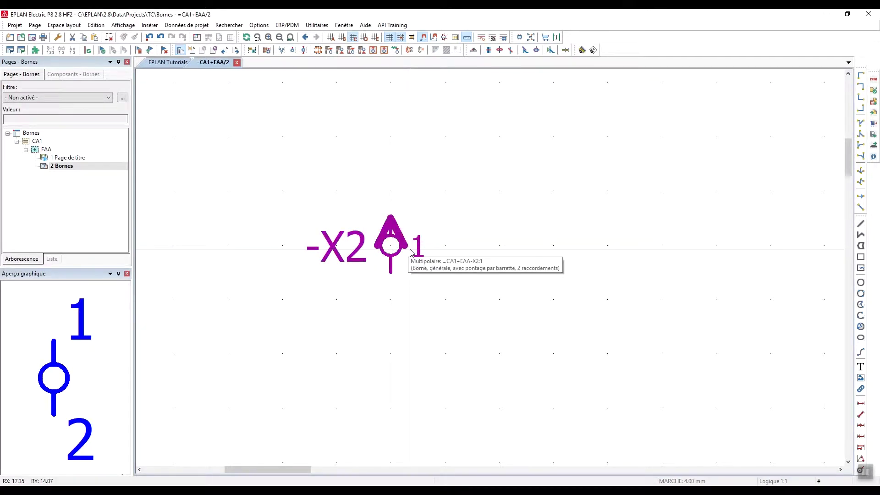
click(122, 25)
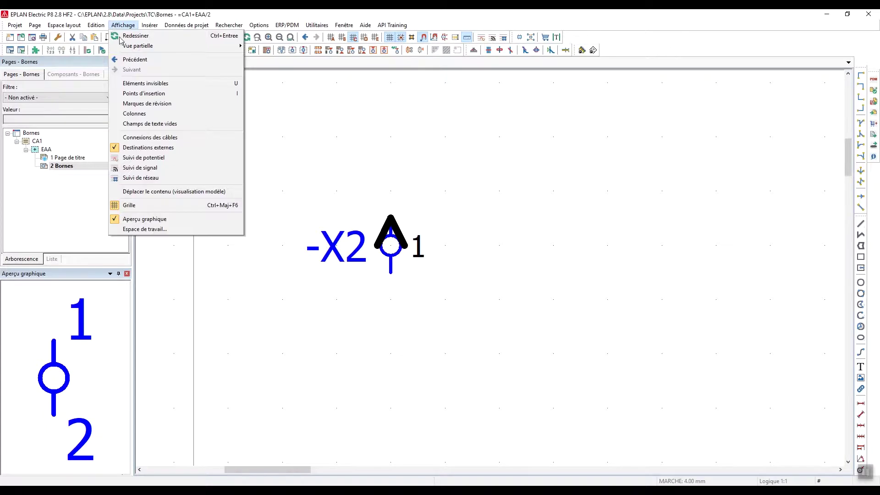
click(148, 147)
Delete the two-connection terminal -X2 from the page.
click(507, 326)
click(327, 250)
scroll(454, 238, down, 3)
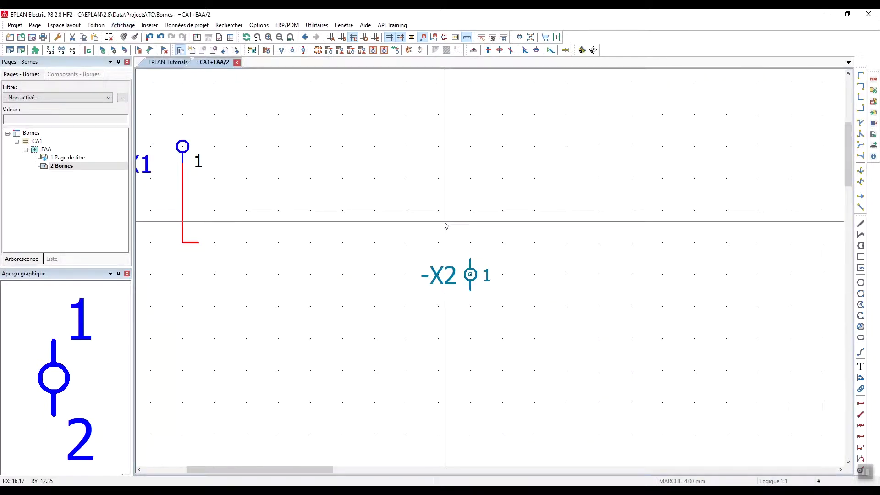
key(Delete)
Insert the IEC_symbol terminal X to the right of -X1, slightly lower, and accept its proposed properties.
key(Insert)
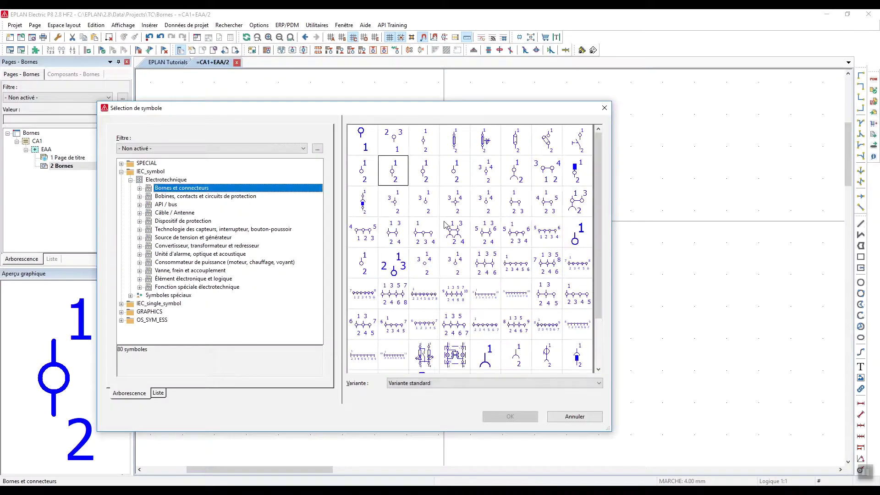
click(362, 170)
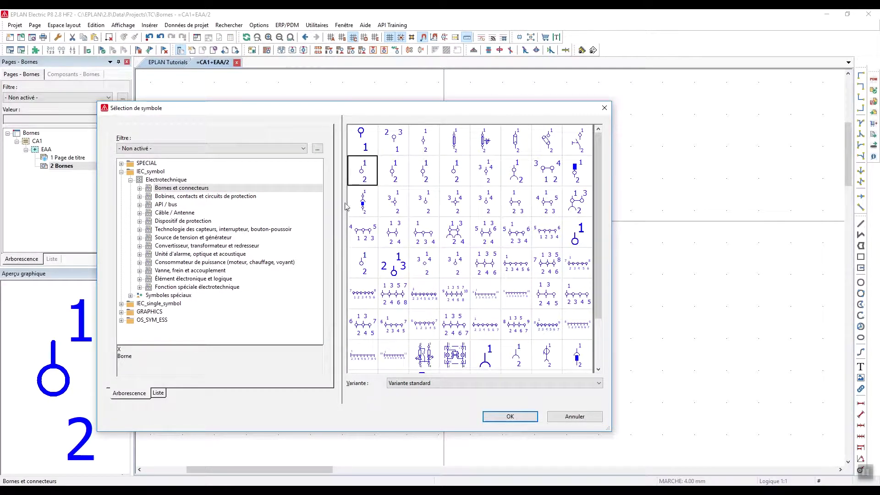
click(509, 416)
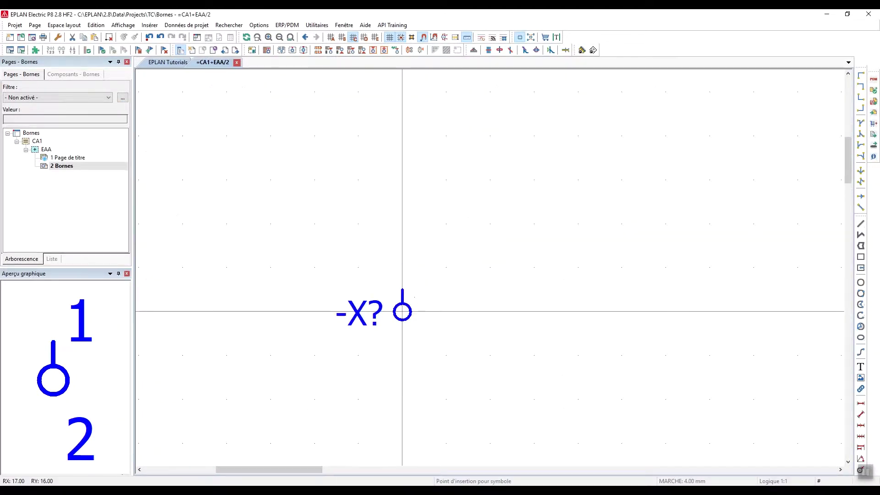
scroll(402, 312, down, 1)
middle_drag(622, 341, 558, 291)
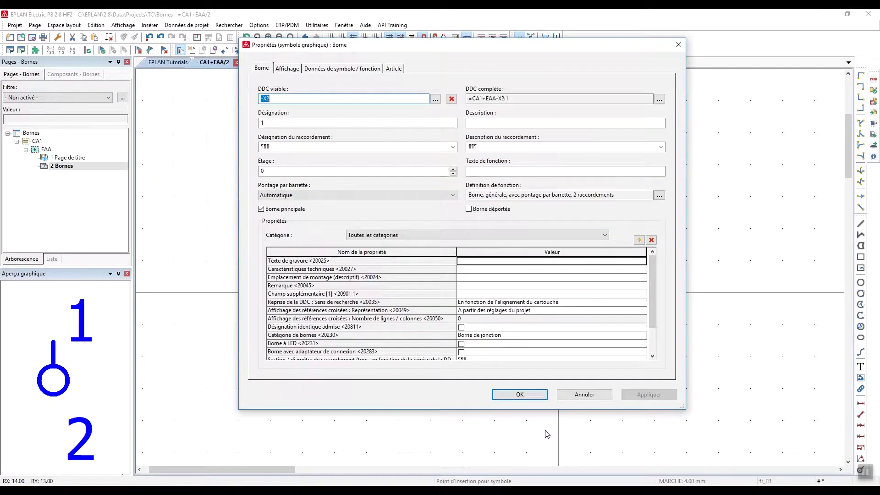
click(532, 396)
Place one corner connection above and one below the new terminal -X2, both pointing right.
click(860, 74)
click(550, 241)
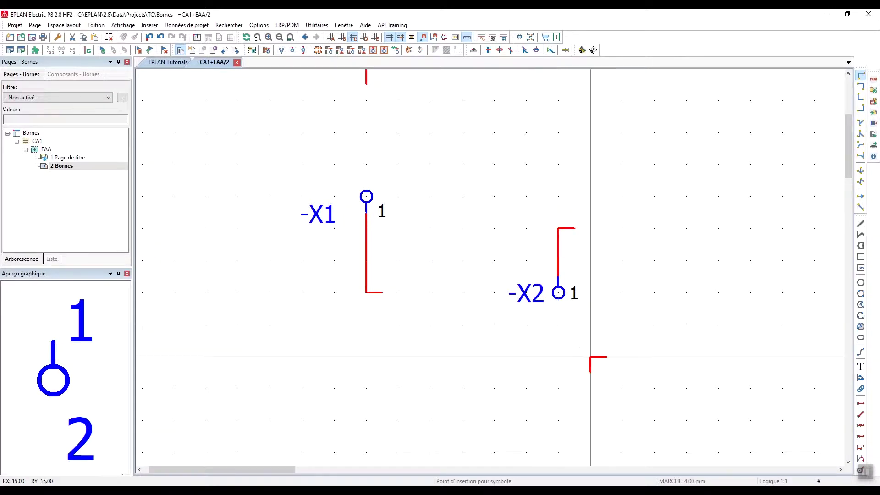
click(558, 356)
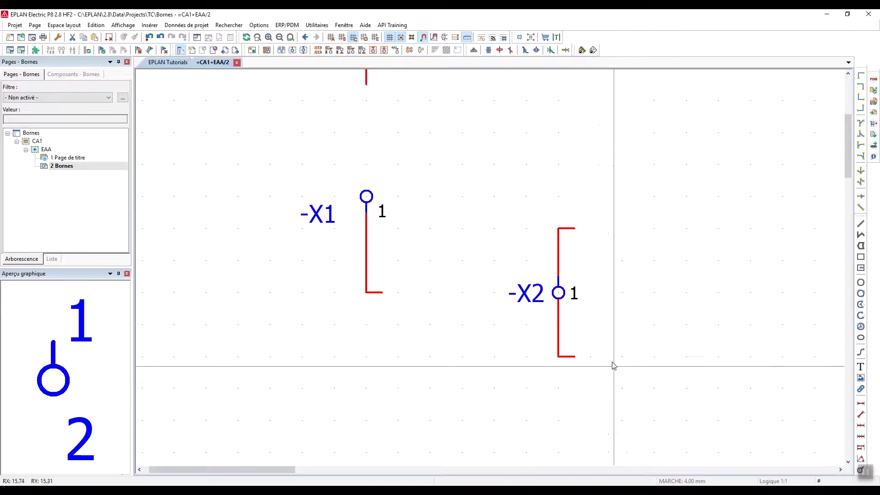
Delete terminal -X2 together with its upper and lower corner connections.
scroll(605, 348, up, 4)
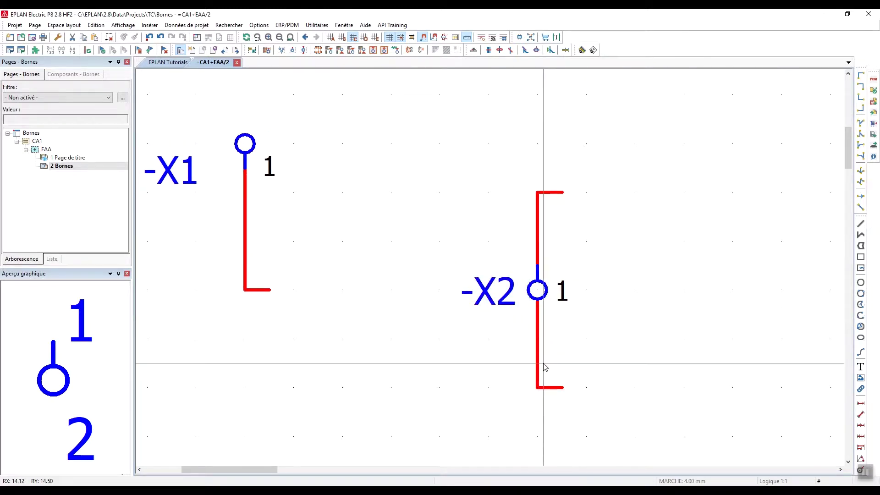
scroll(536, 339, up, 1)
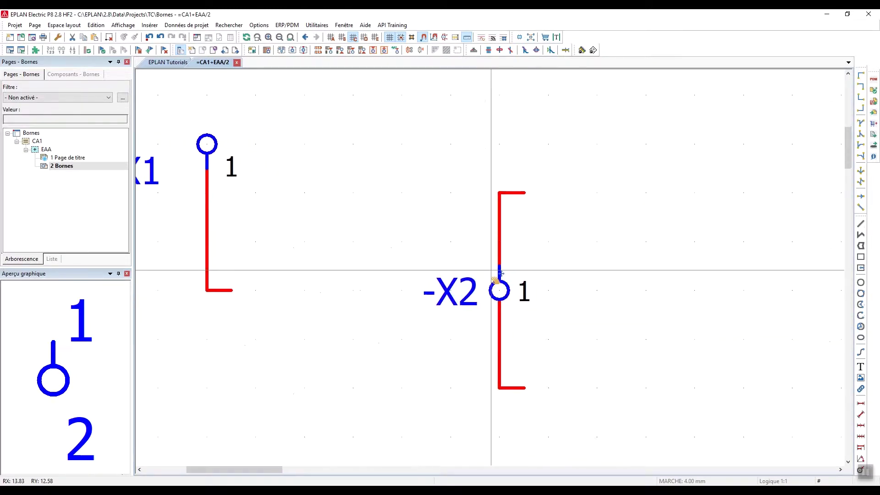
drag(473, 161, 550, 432)
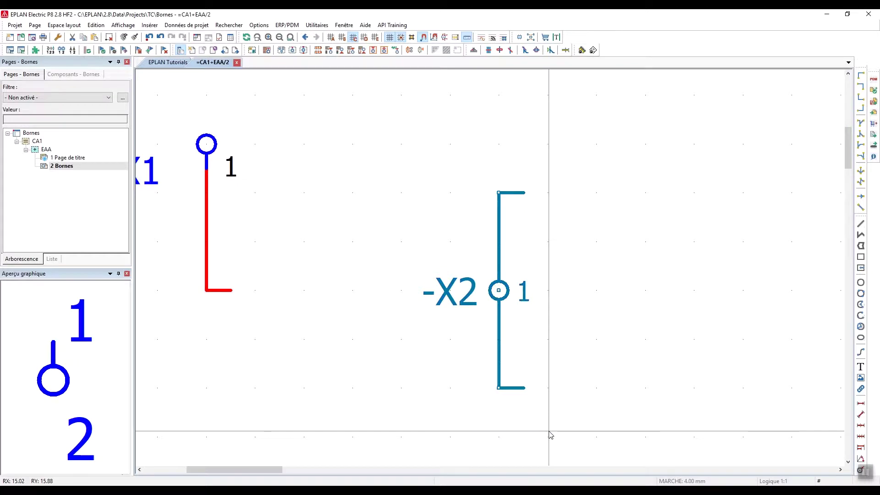
key(Delete)
Choose terminal symbol X for insertion again and inspect its placement preview enlarged.
key(Insert)
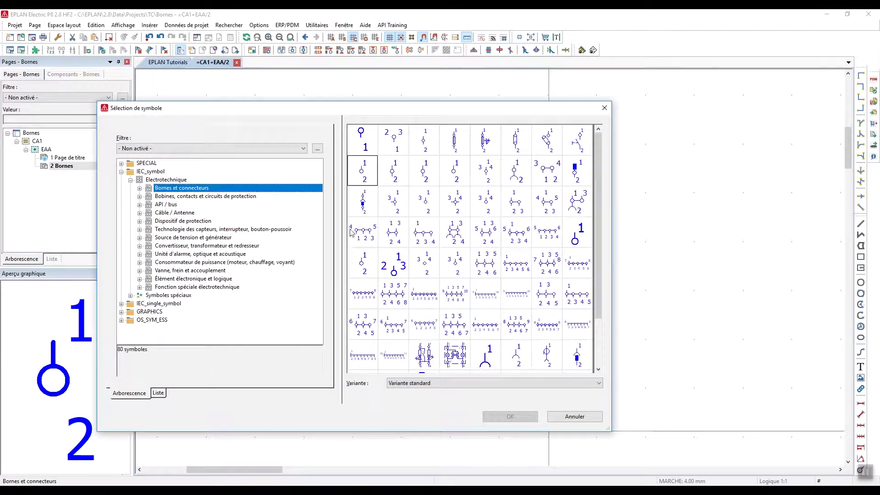
double_click(364, 172)
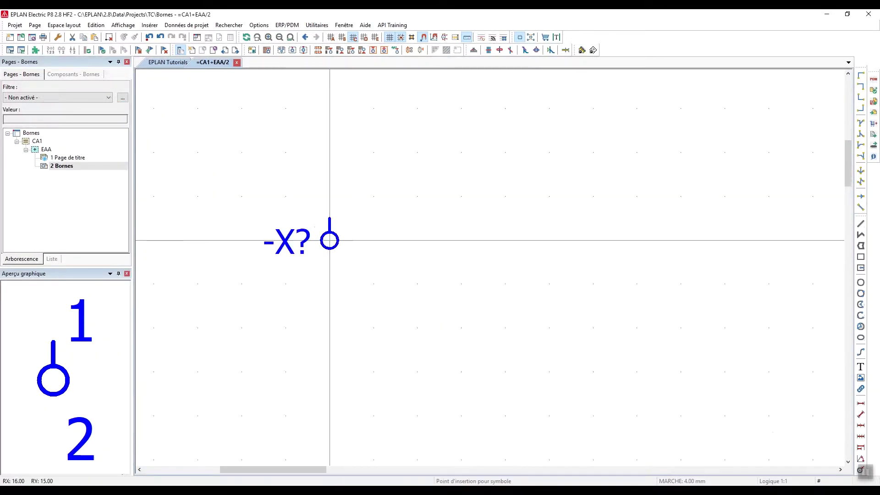
scroll(396, 307, up, 2)
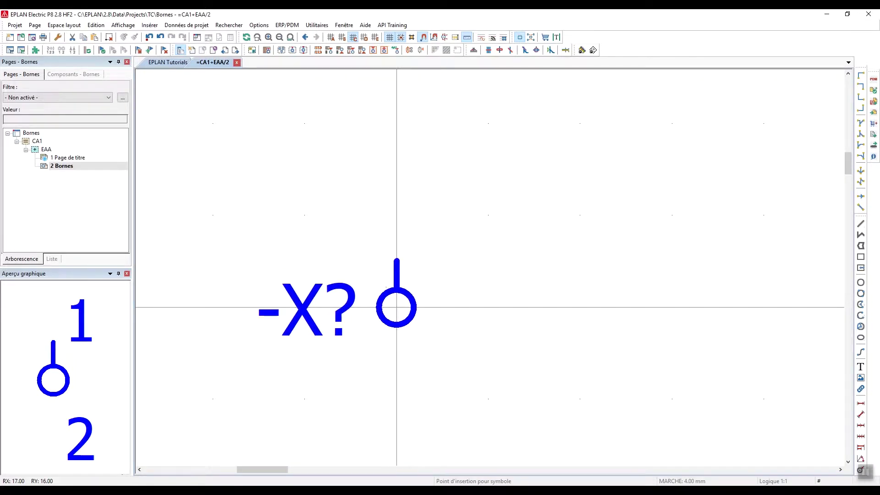
scroll(396, 307, down, 2)
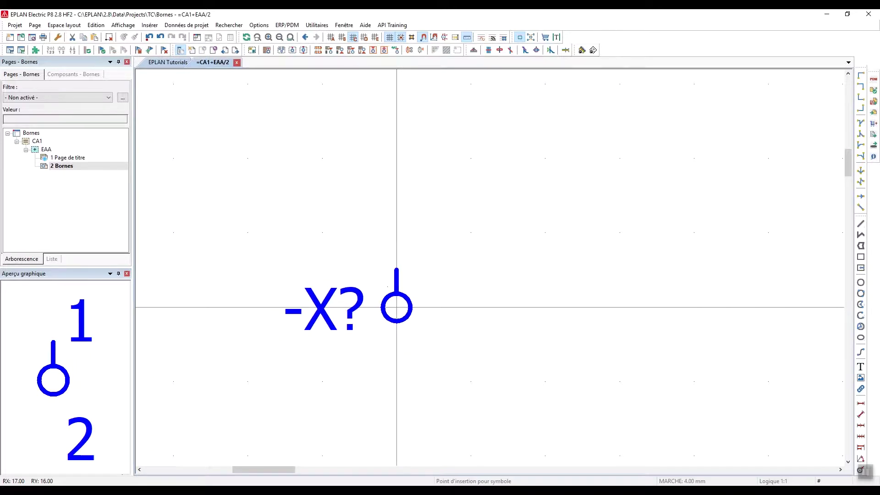
Cycle through the variants of terminal symbol X and place it vertically as Variante E.
key(Tab)
key(Tab)
key(Tab)
key(Tab)
key(Tab)
key(Tab)
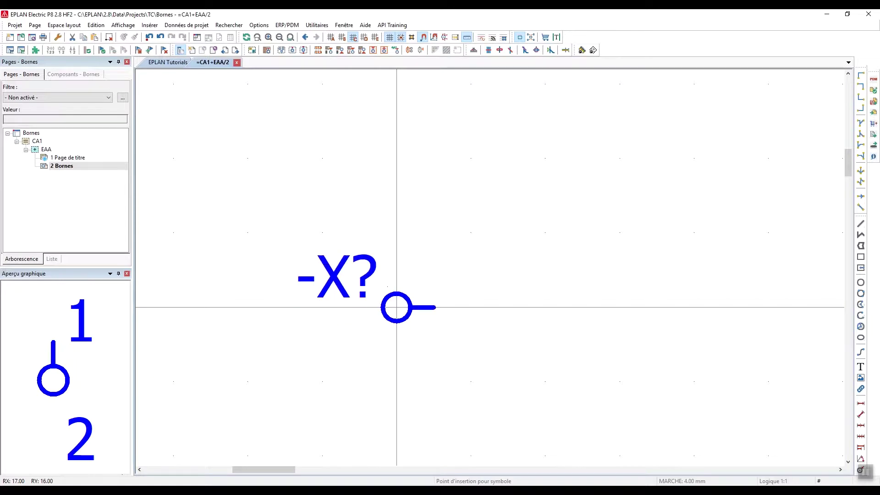
key(Tab)
key(Tab)
key(Tab)
click(397, 307)
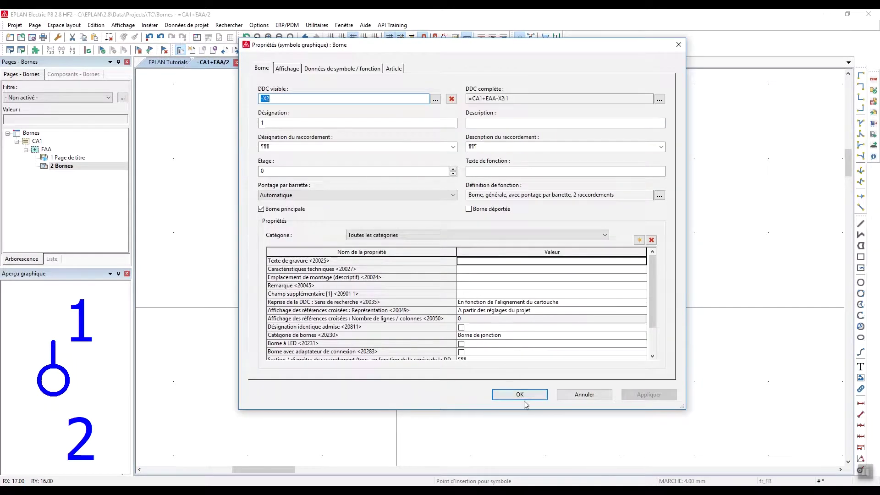
Set the placed terminal's symbol variant to Variante C in its symbol and function data, and accept the properties.
click(341, 69)
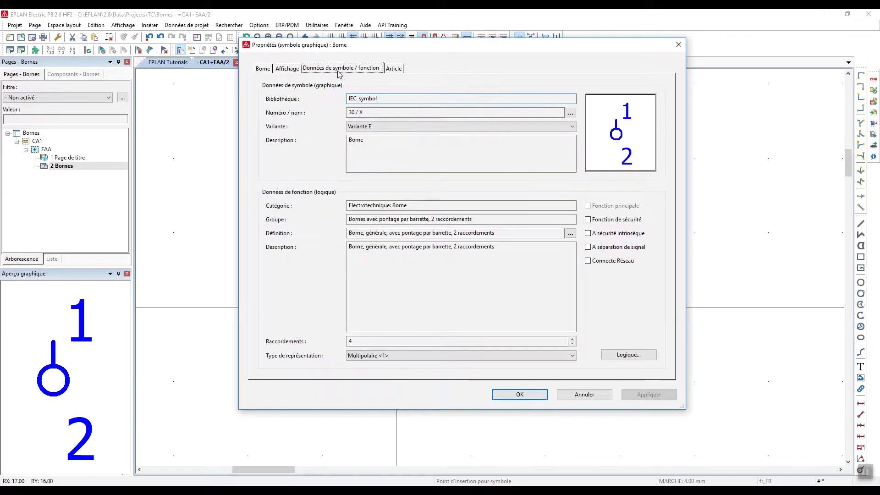
click(573, 127)
click(559, 150)
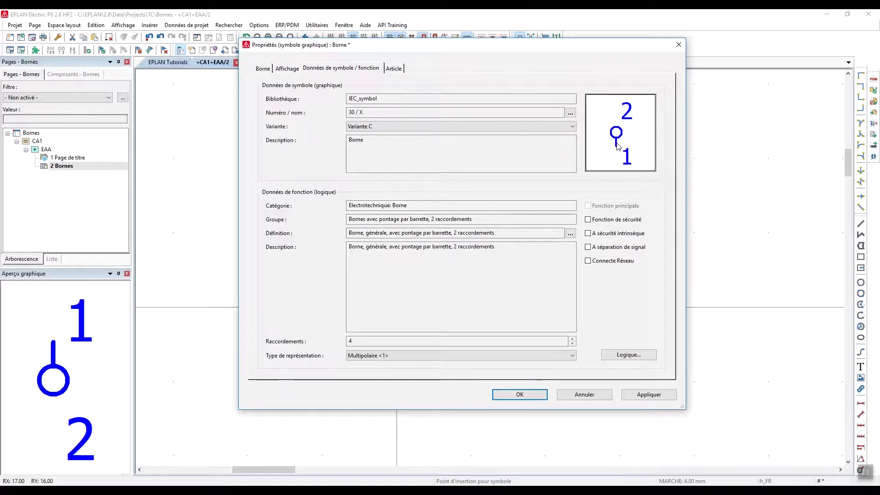
click(520, 394)
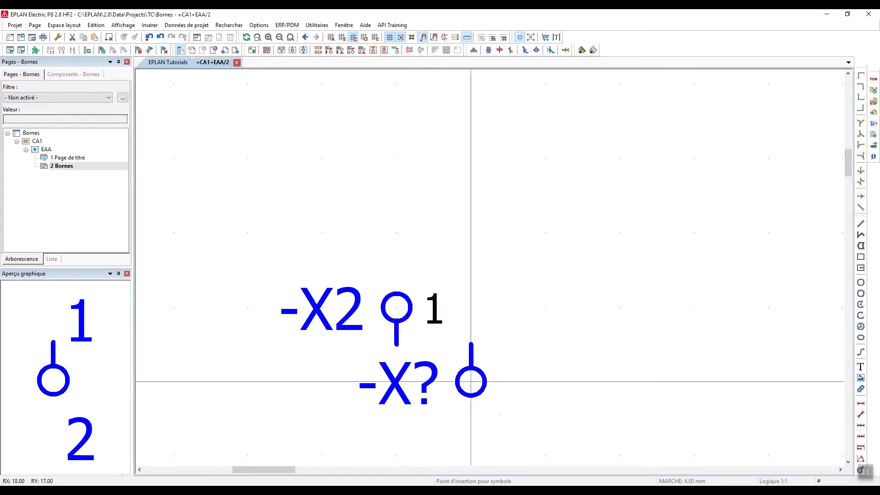
End the symbol insertion and view the general properties of terminal -X2:1 without changing them.
key(Escape)
scroll(544, 308, down, 1)
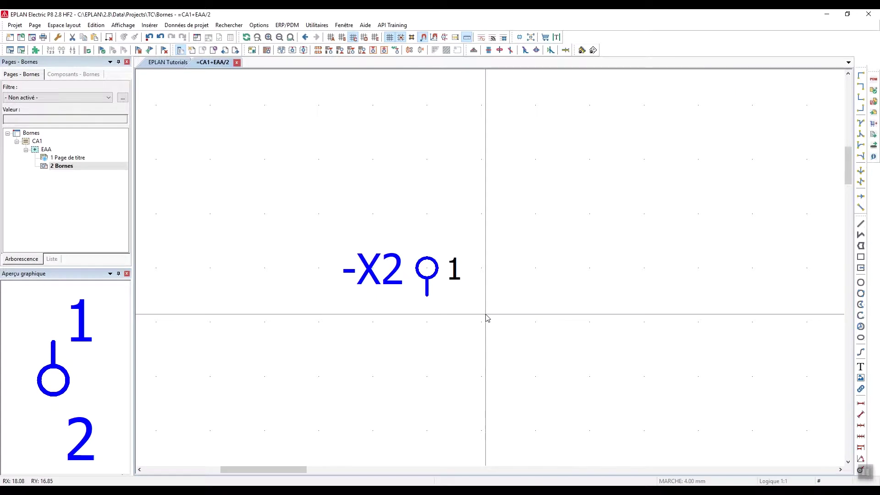
double_click(401, 284)
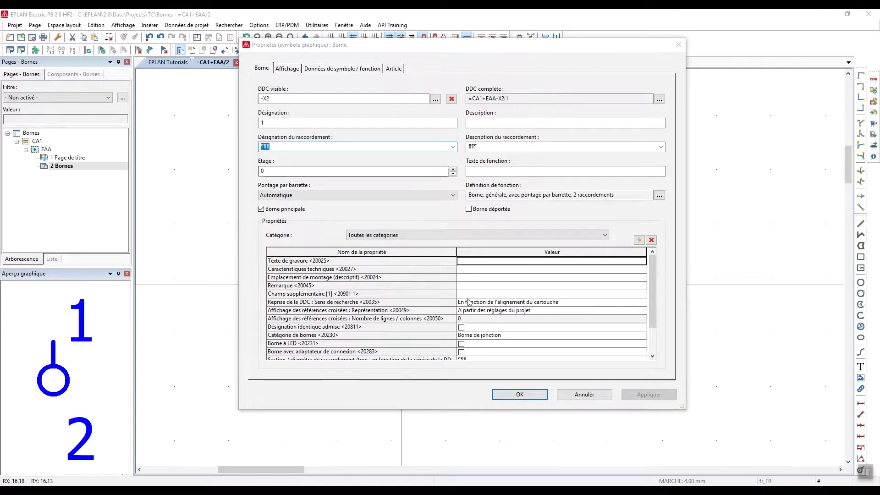
click(583, 394)
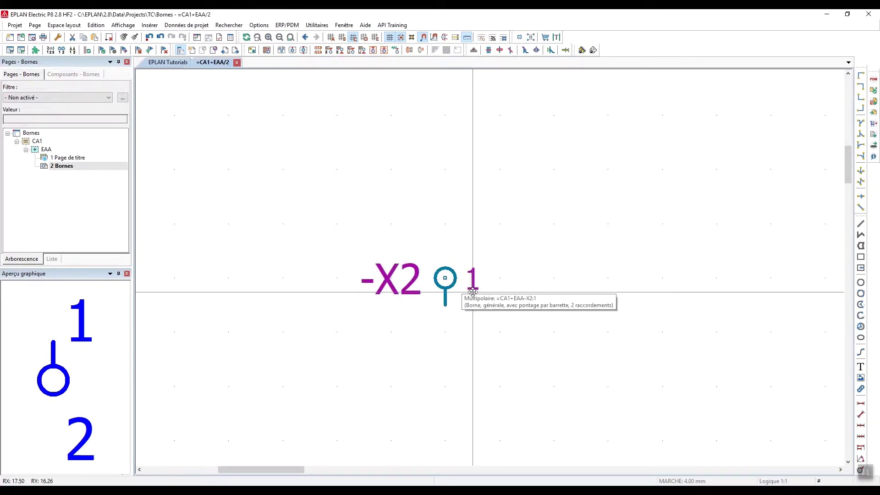
Set terminal -X2:1's symbol variant to Variante A in its symbol and function data, and accept the properties.
double_click(448, 296)
click(350, 68)
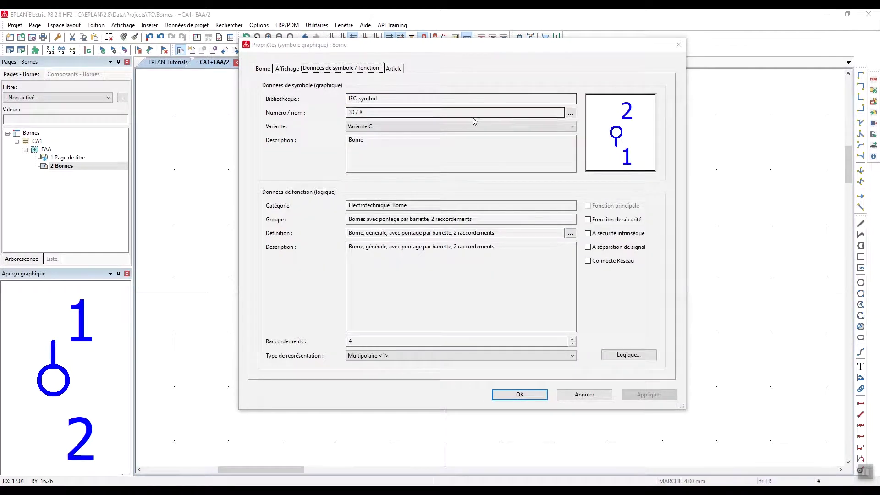
click(560, 128)
click(558, 136)
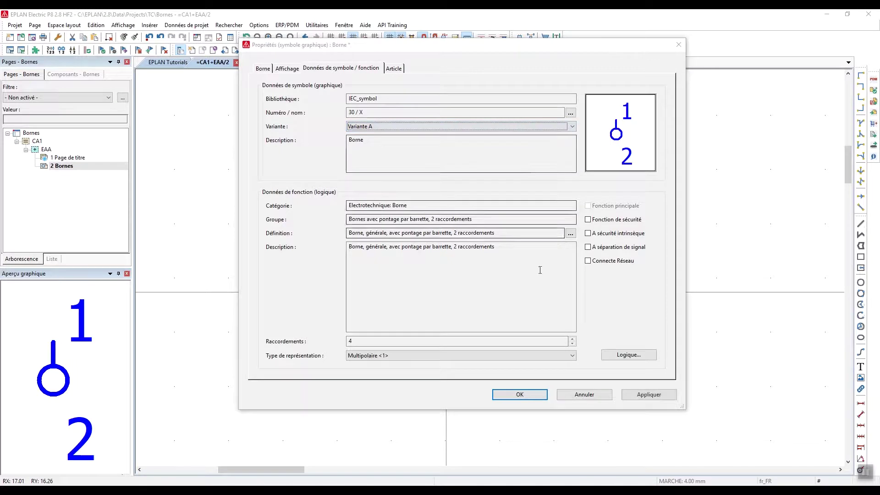
click(522, 394)
Insert terminal symbol X three times in a row to the right of terminal -X2:1, accepting designations 2, 3 and 4.
scroll(459, 256, down, 3)
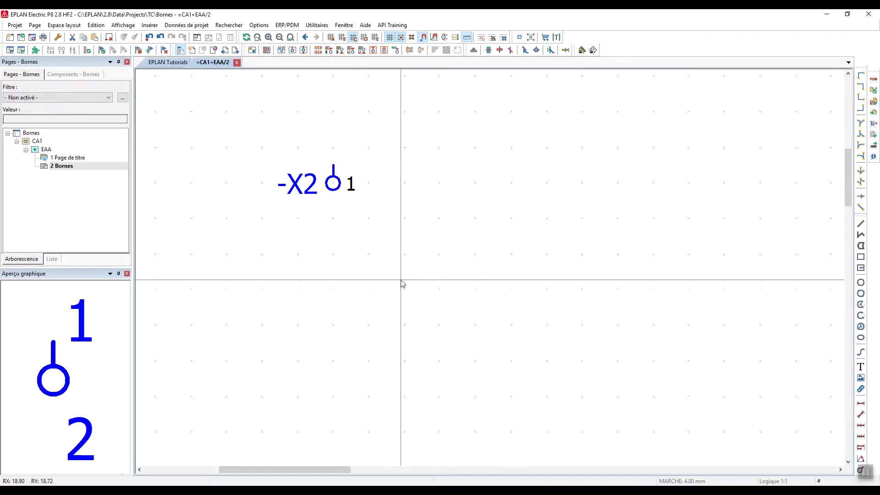
right_click(445, 288)
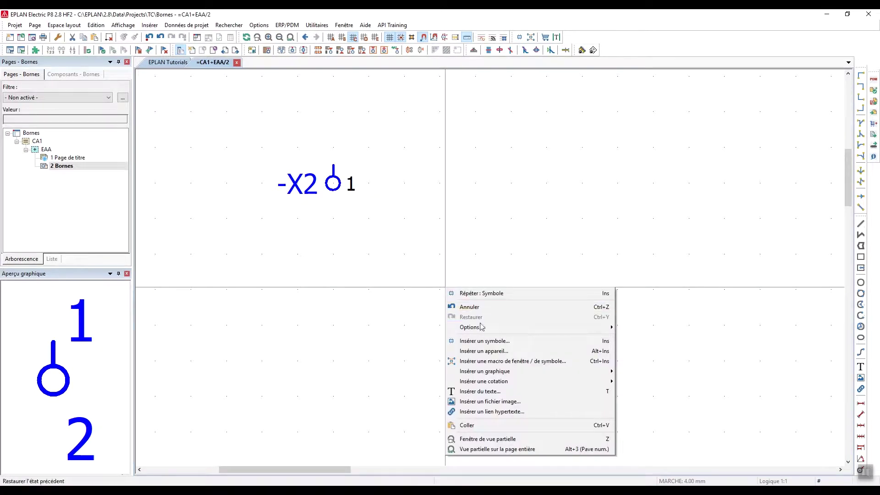
click(482, 339)
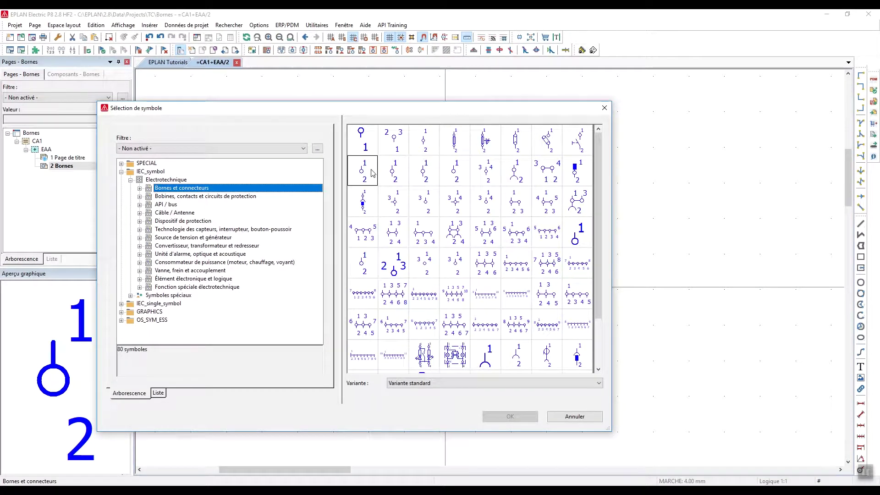
click(372, 173)
click(509, 416)
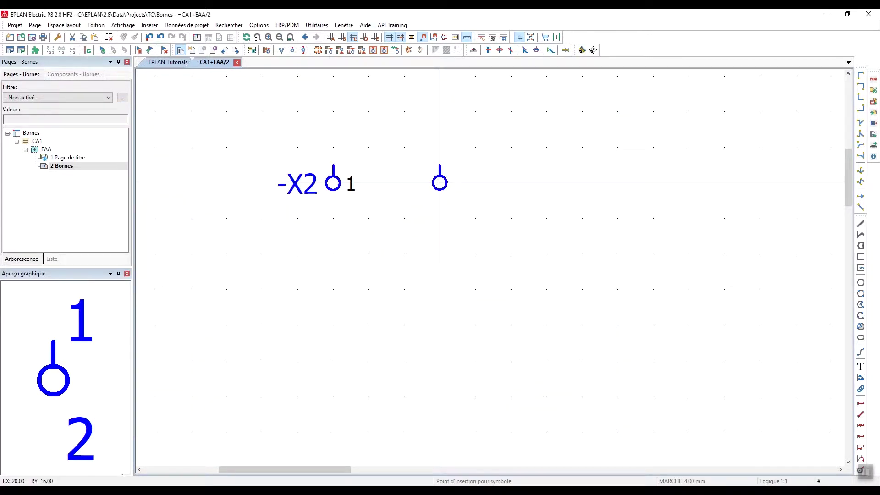
click(404, 183)
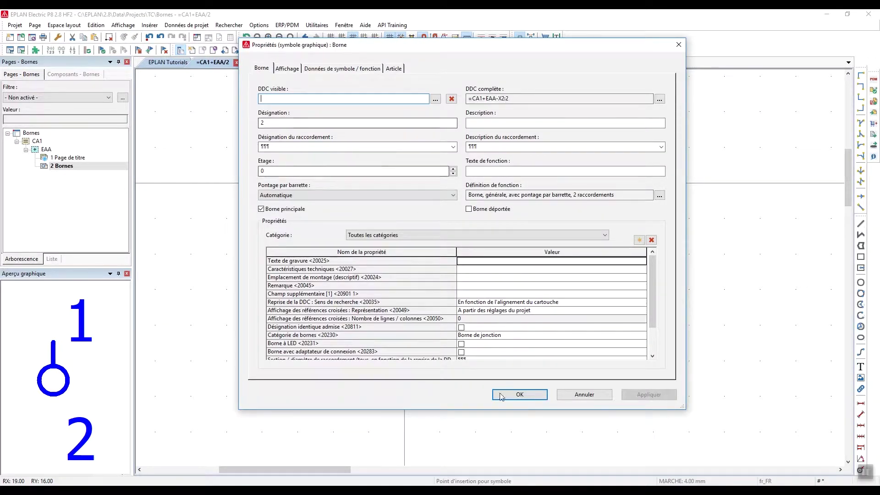
key(Return)
click(475, 183)
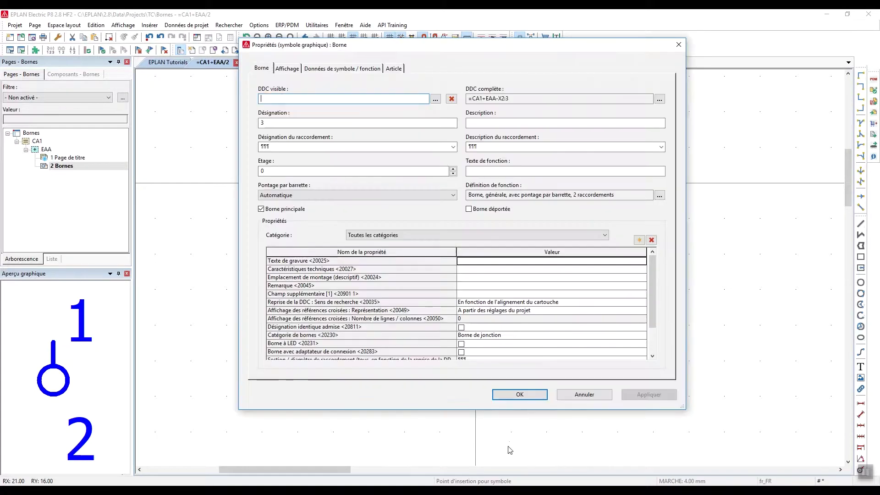
click(520, 397)
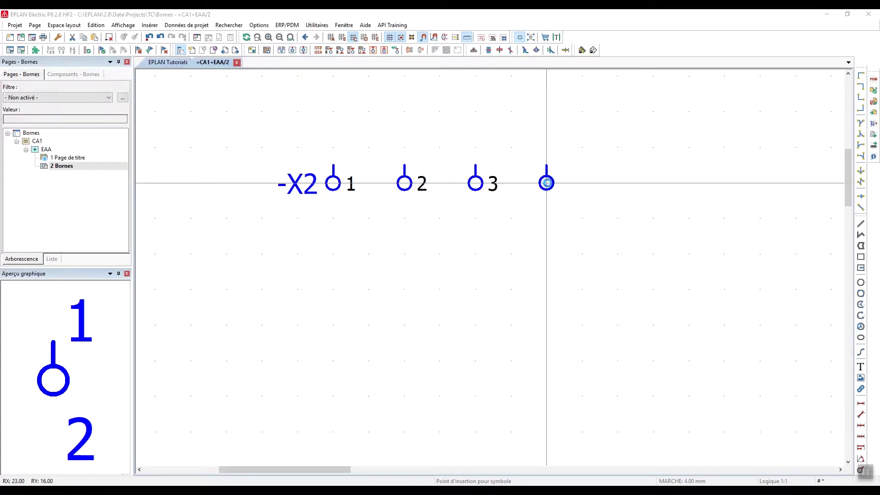
click(546, 183)
click(533, 393)
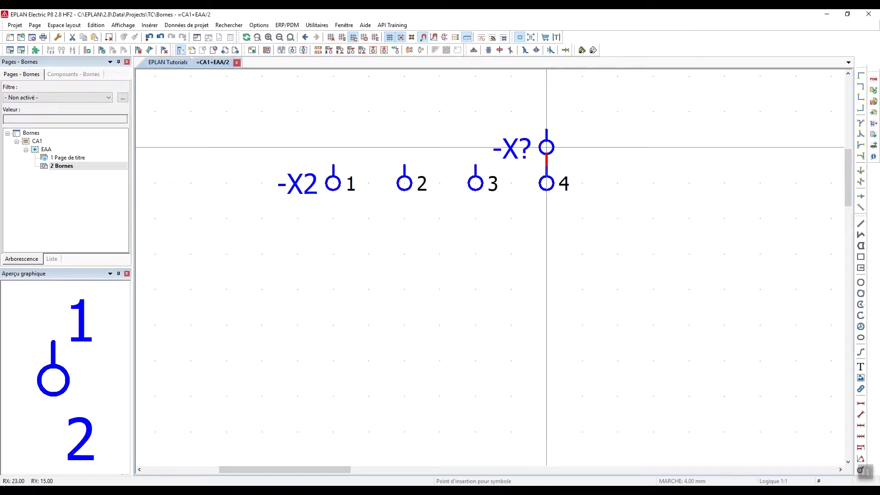
Place two terminals directly below -X2:1 and -X2:2, accepting them as terminals 1 and 2 of a new strip -X3.
scroll(527, 222, up, 2)
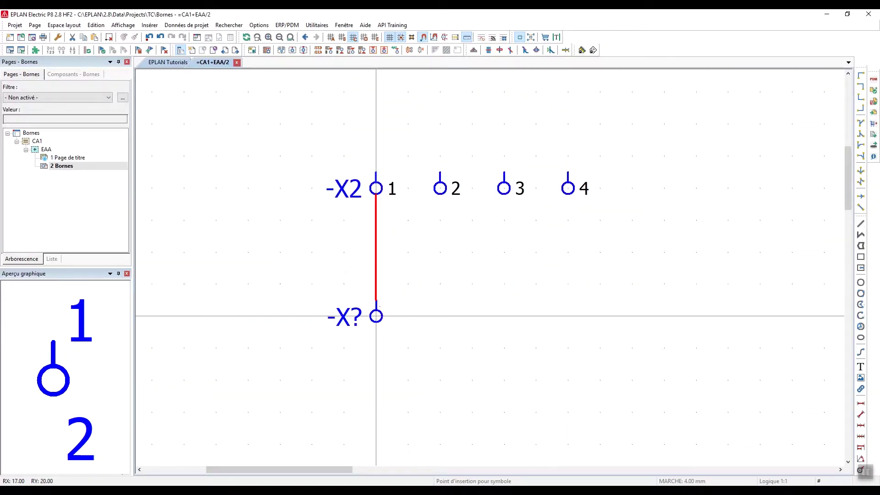
click(376, 316)
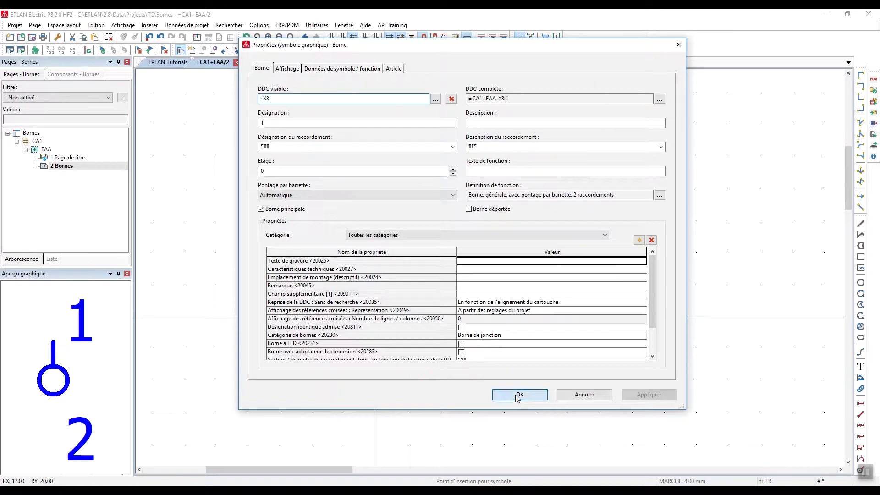
click(517, 395)
click(464, 335)
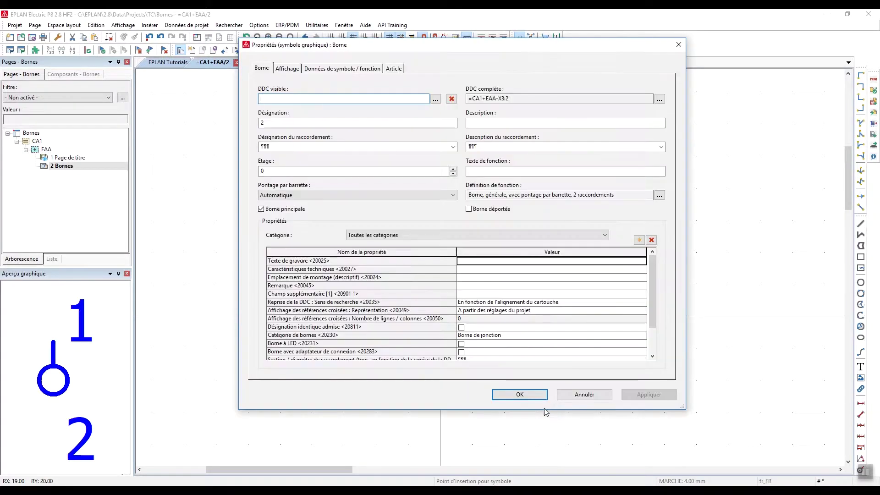
click(517, 395)
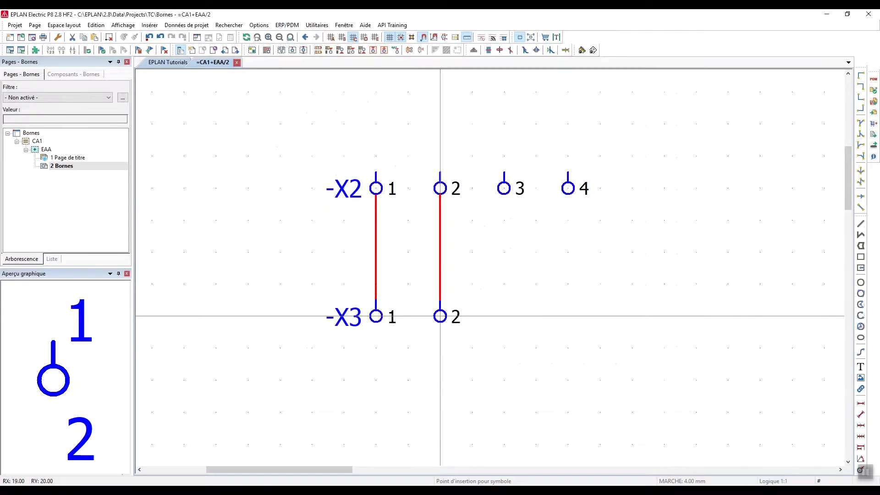
Add terminal 5 at the right end of the -X2 row and terminal 3 at the right end of the -X3 row.
click(632, 188)
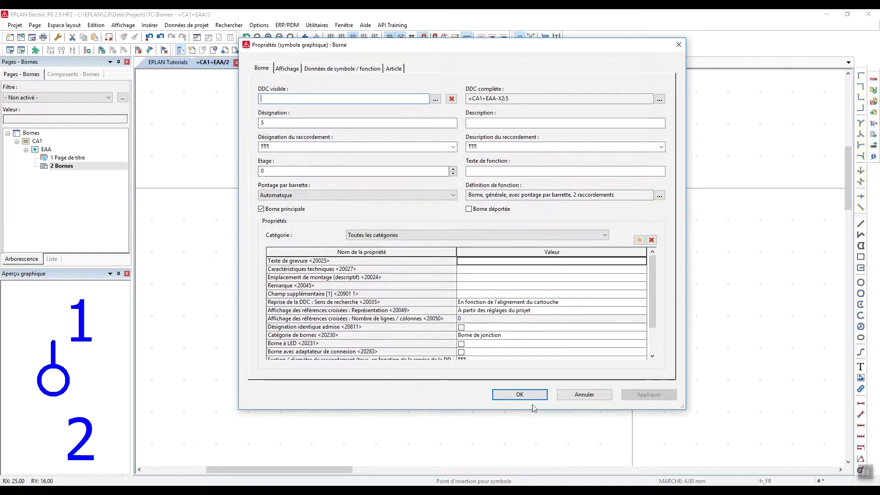
click(520, 395)
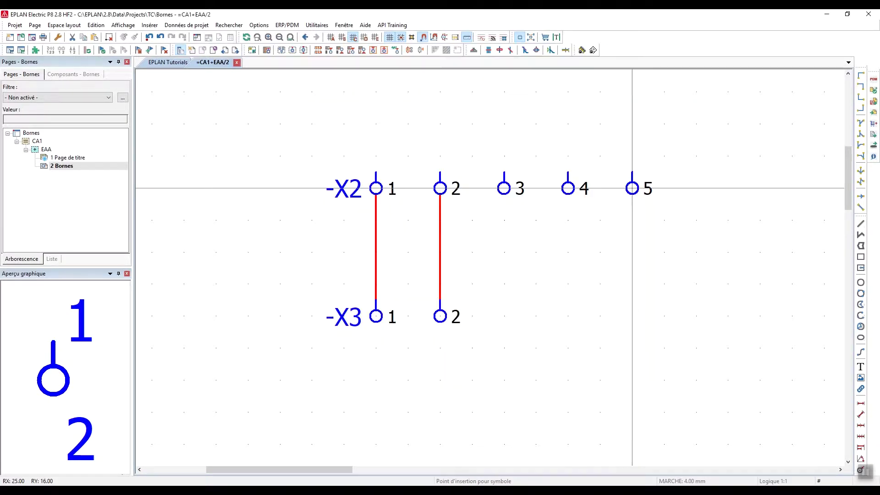
click(504, 315)
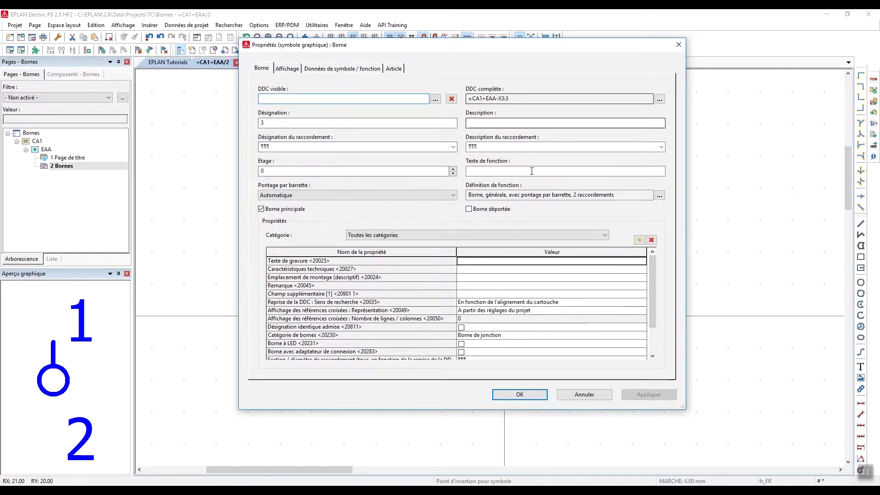
click(519, 394)
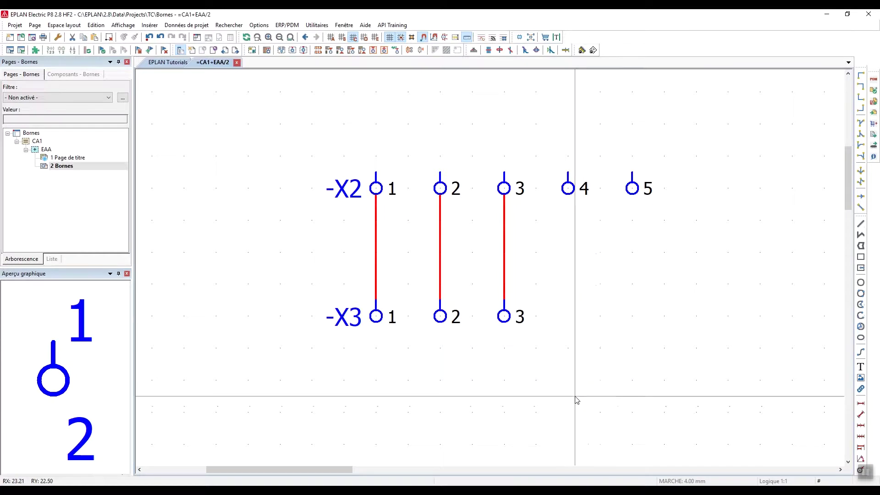
Delete all three terminals of strip -X3.
scroll(522, 324, down, 1)
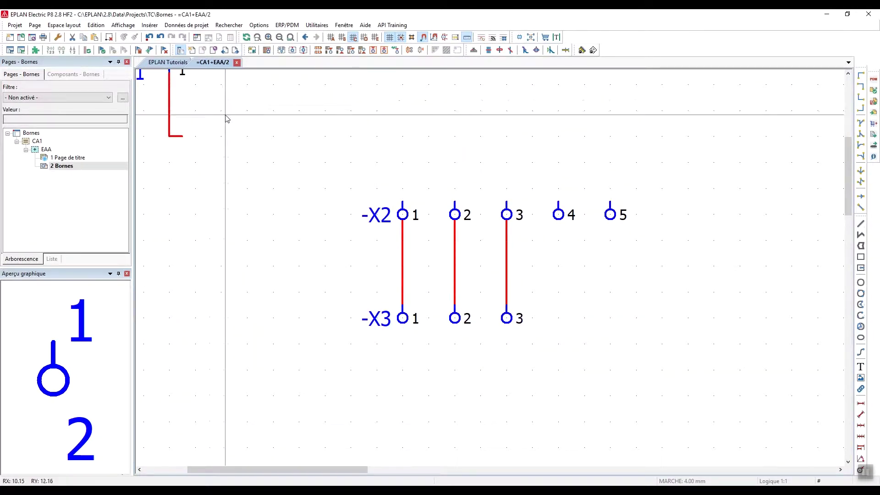
drag(353, 301, 579, 364)
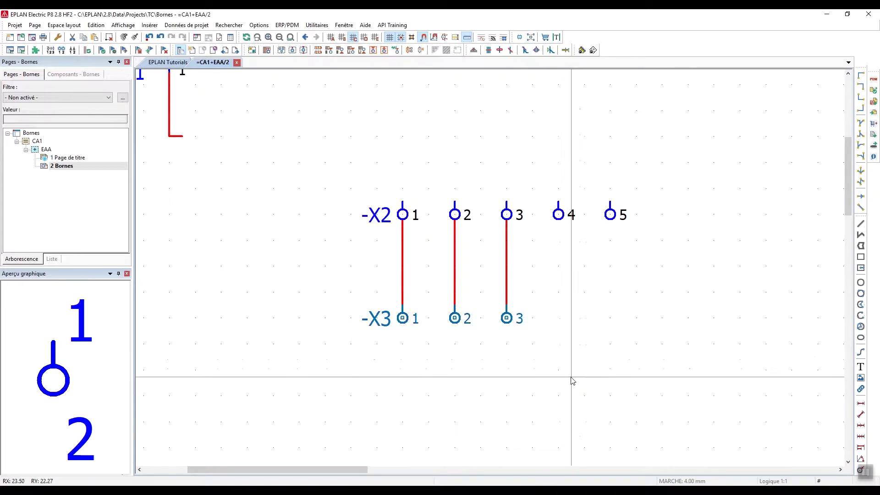
right_click(506, 318)
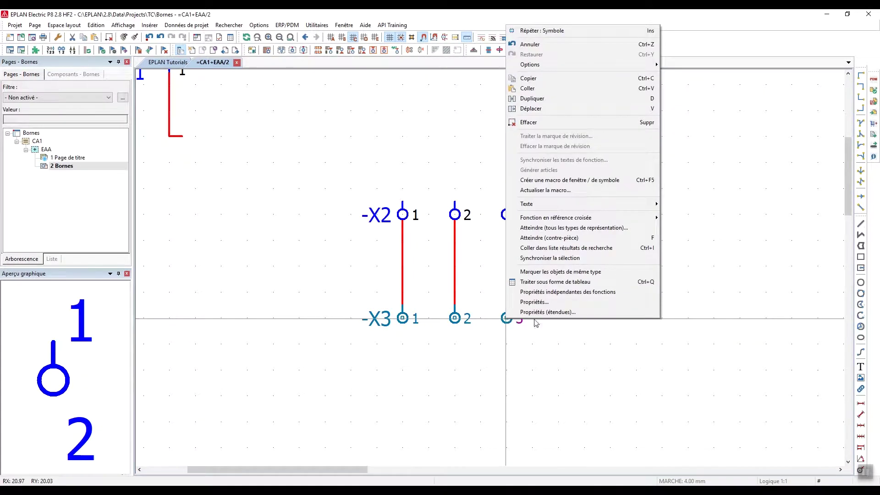
click(531, 122)
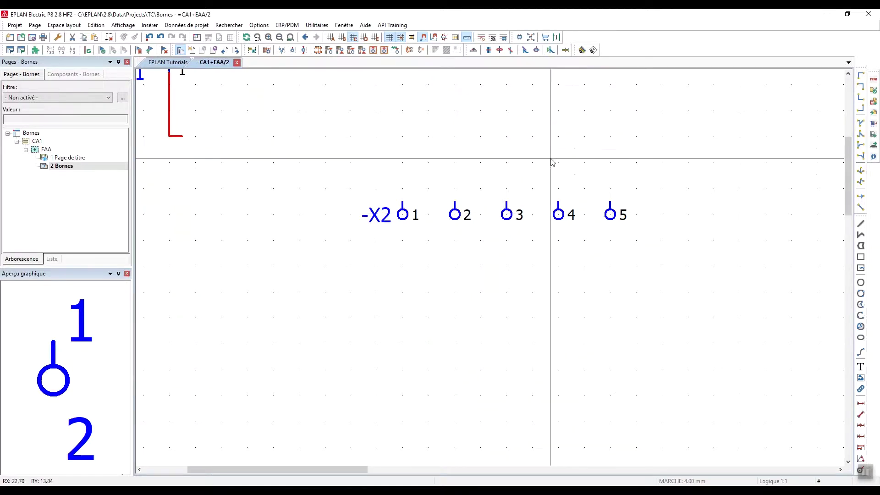
Delete only the placements of -X2 terminals 4 and 5 and of terminals 2 and 3, leaving terminal 1 on the page.
drag(545, 166, 652, 268)
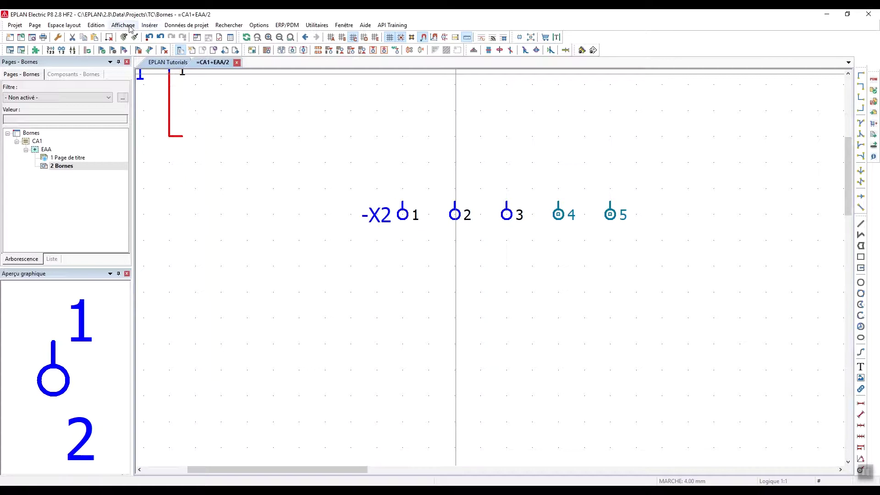
click(101, 27)
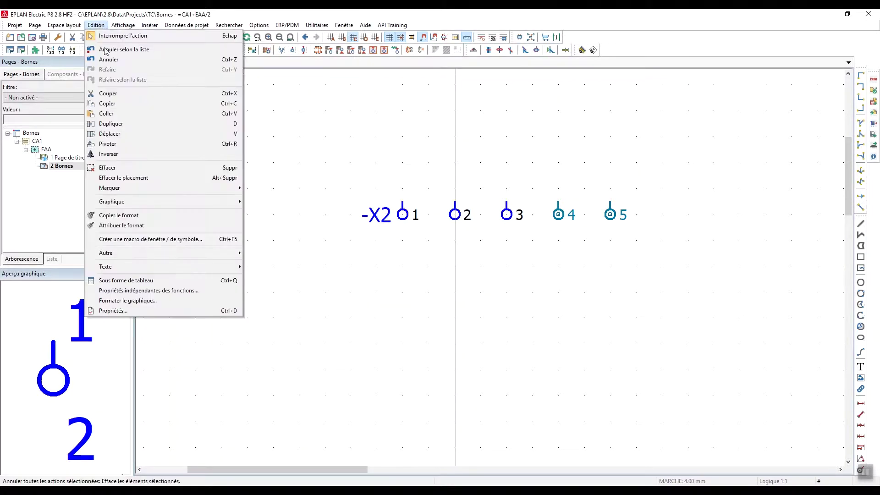
click(114, 176)
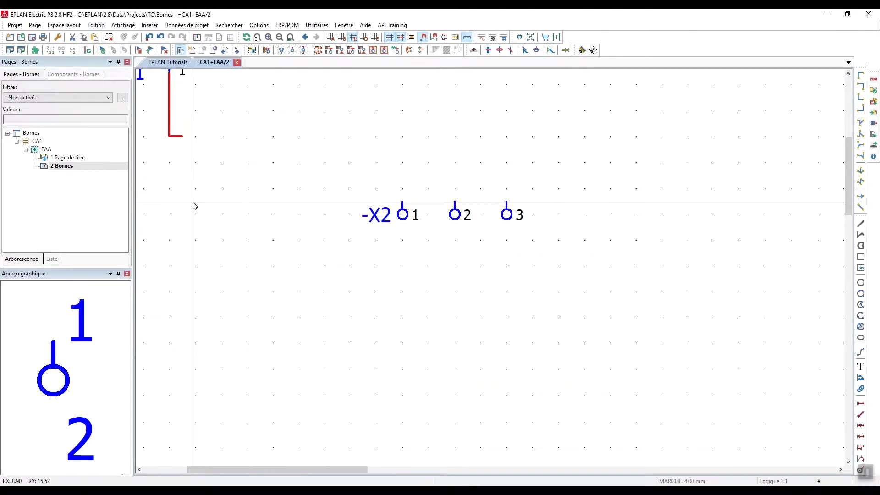
drag(443, 169, 565, 277)
click(95, 26)
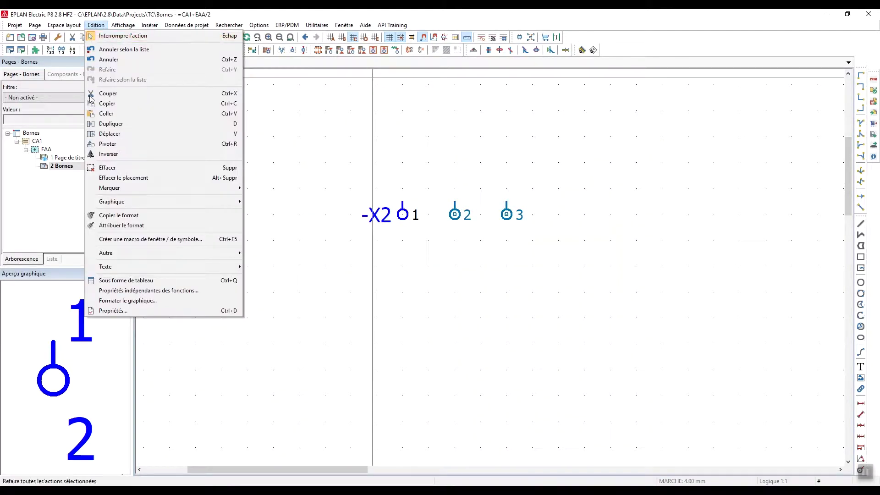
click(131, 178)
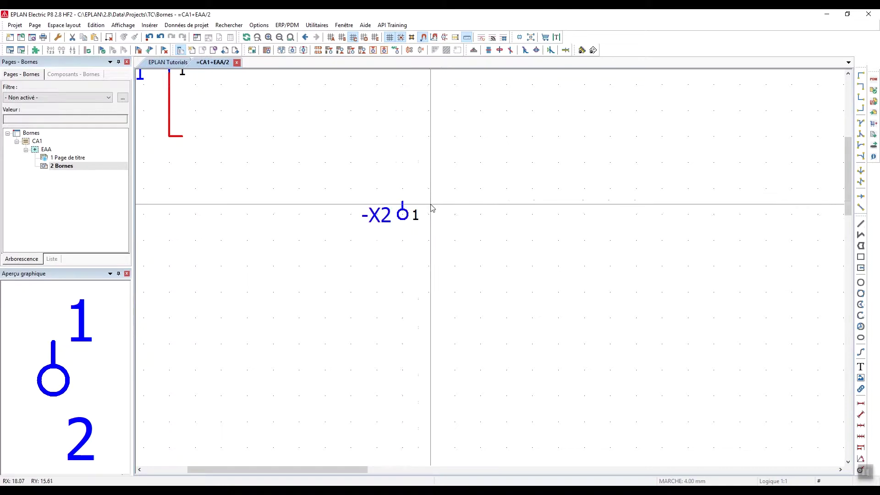
Insert another two-connection terminal from Bornes et connecteurs in the -X2 row, spaced away from terminal 1, accepting designation 4.
scroll(462, 230, down, 3)
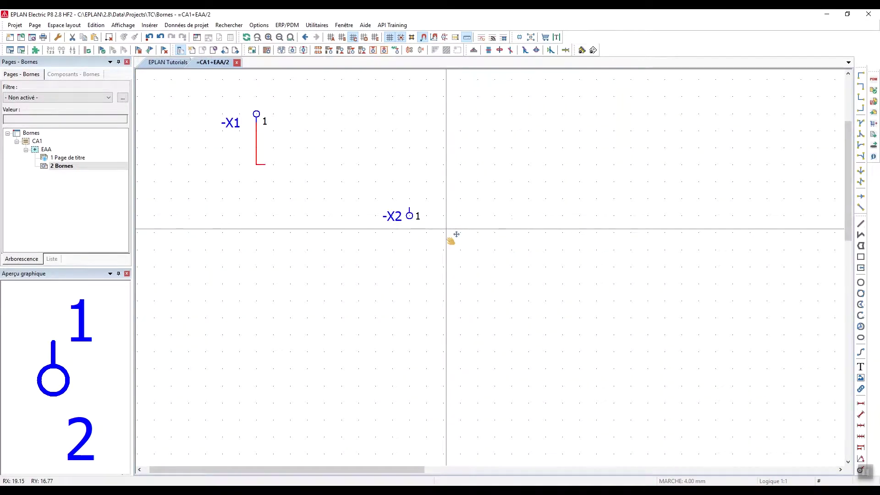
scroll(452, 237, down, 1)
scroll(479, 263, down, 1)
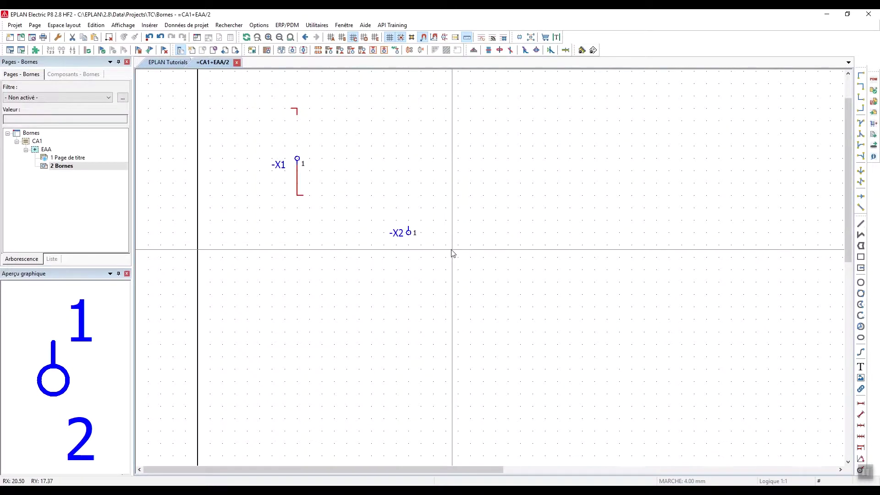
middle_drag(452, 251, 409, 221)
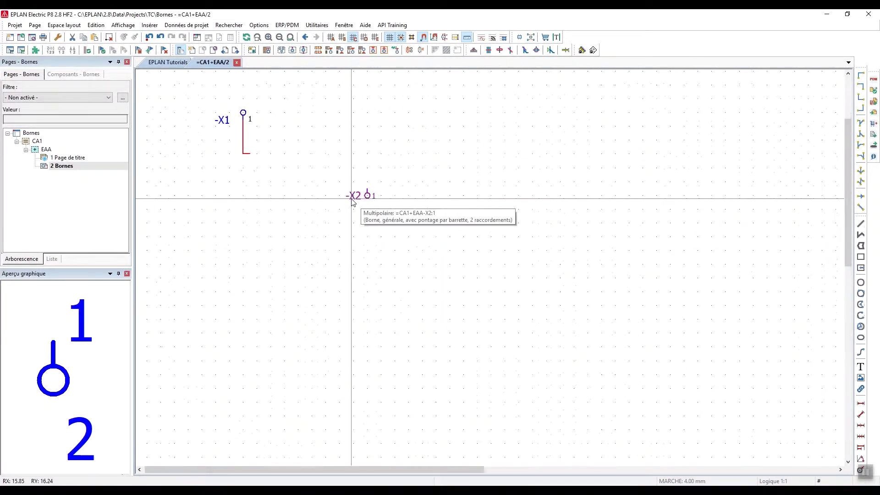
scroll(354, 196, up, 1)
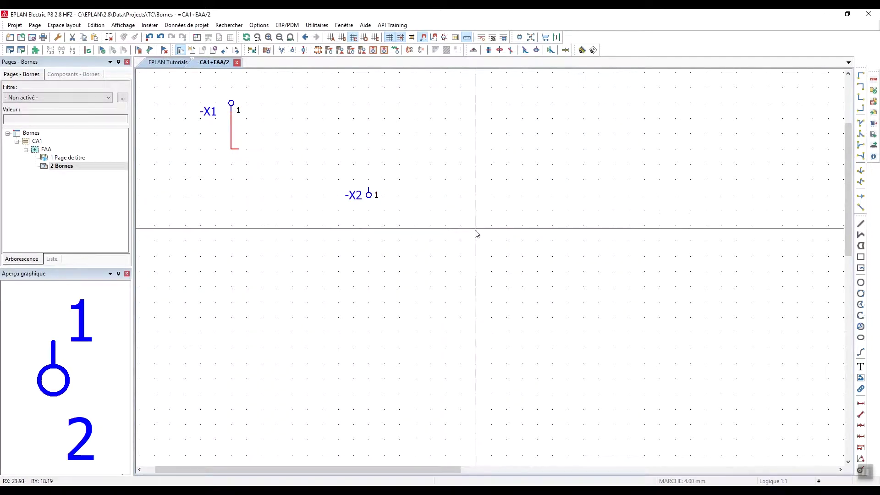
right_click(467, 256)
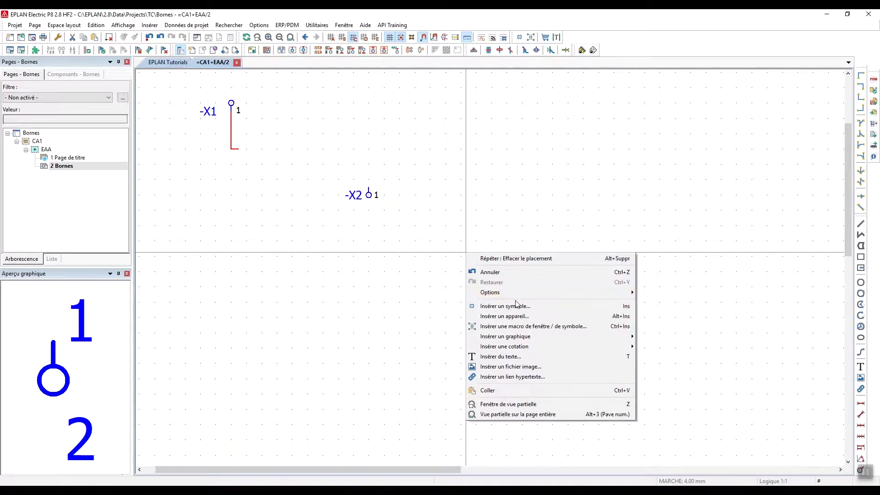
click(516, 306)
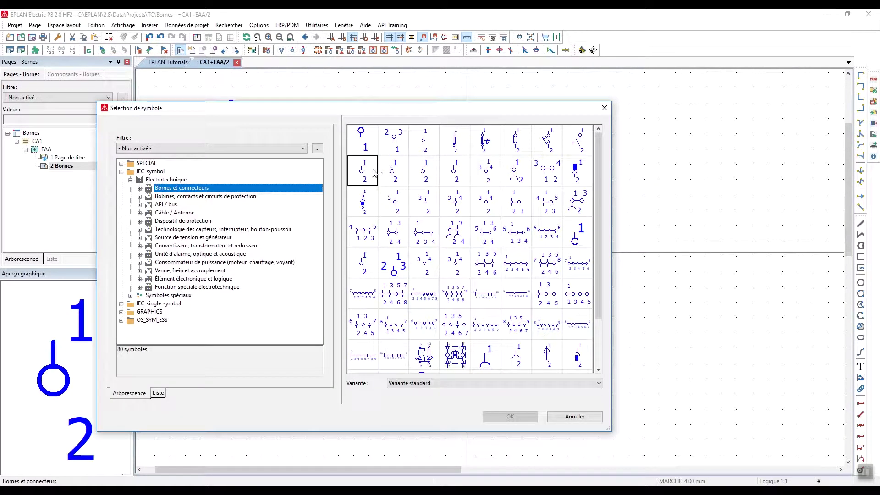
double_click(374, 172)
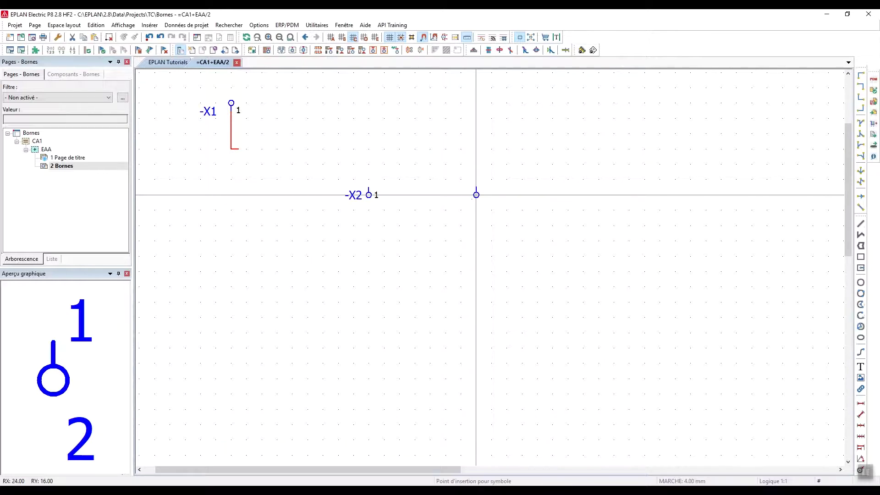
click(476, 195)
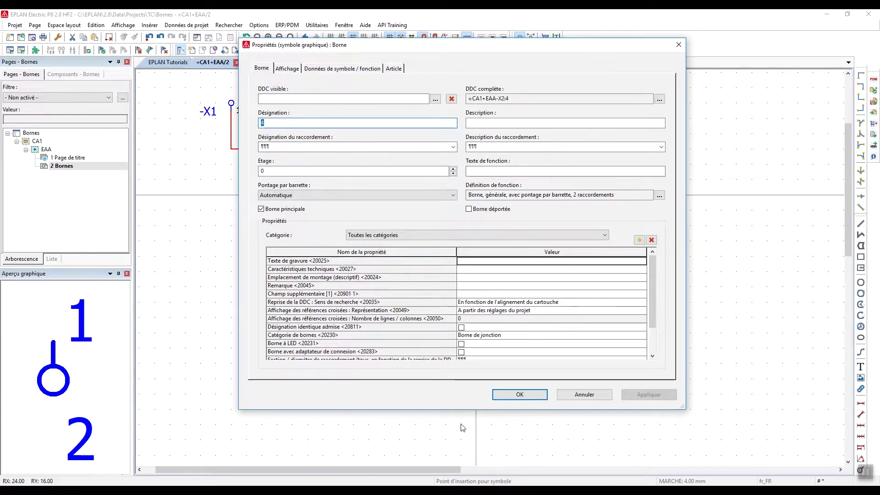
click(510, 395)
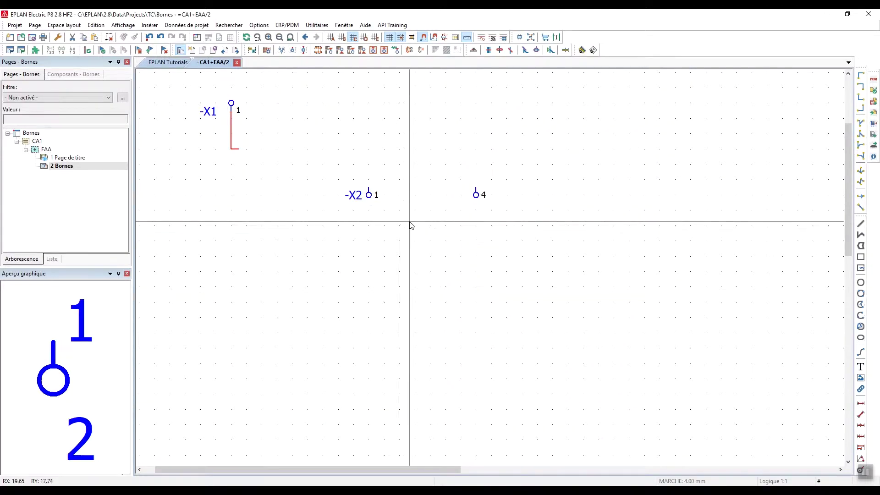
Open the terminal strip navigator (Borniers) and synchronize it with terminal -X2:1 on the page.
click(365, 198)
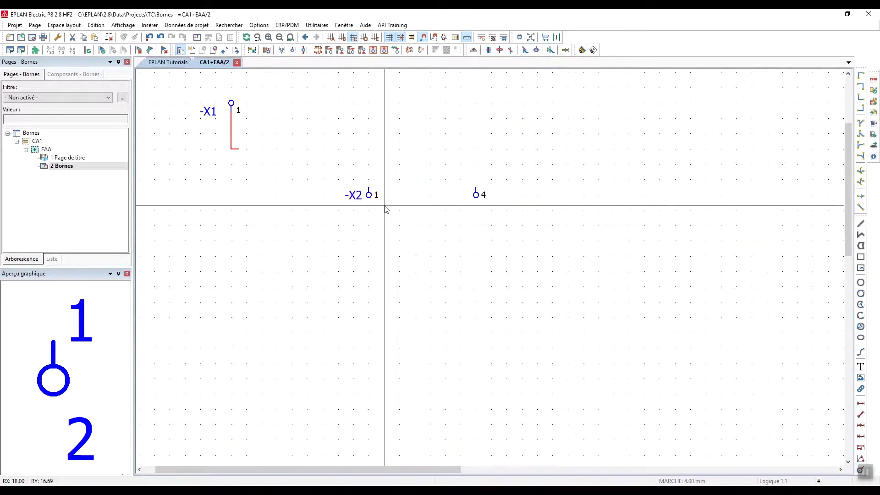
click(186, 25)
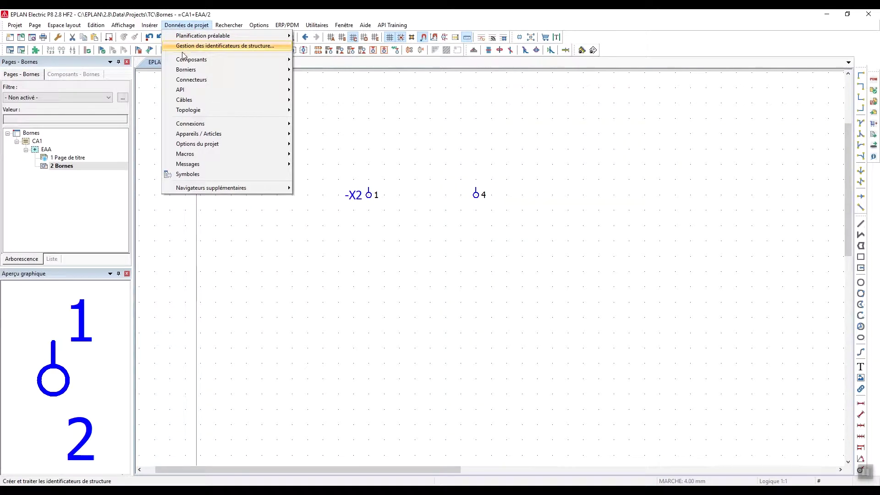
mouse_move(183, 73)
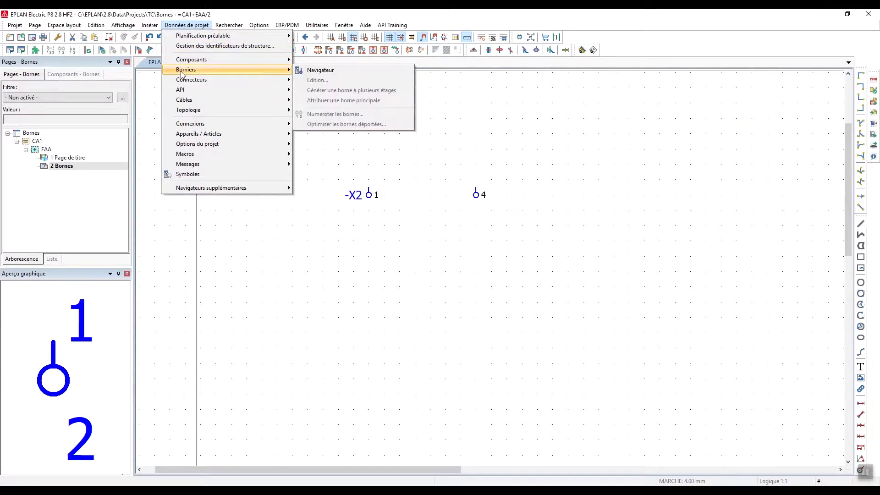
click(337, 70)
right_click(450, 170)
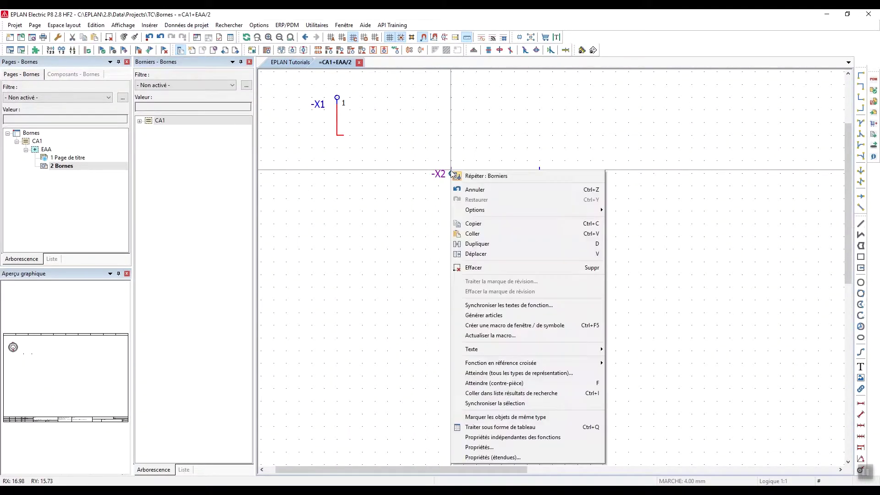
click(485, 403)
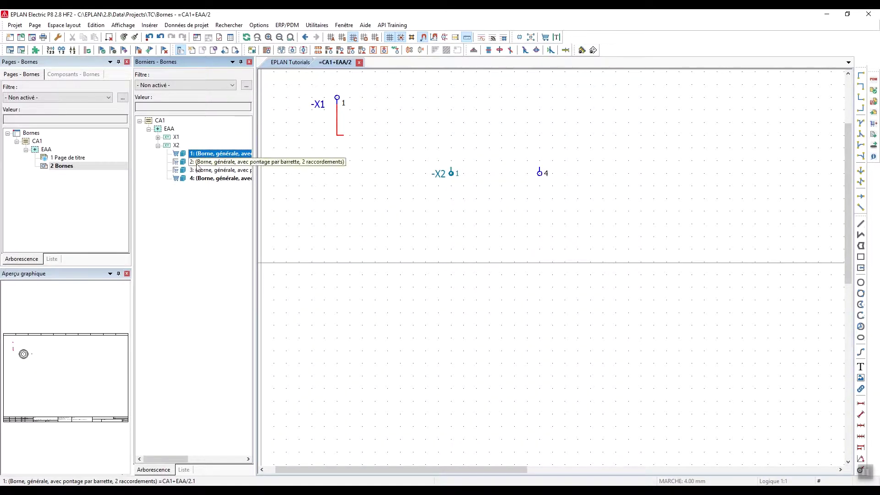
Place the unplaced terminal 2 of strip X2 from the navigator just after terminal 1 in the row.
click(198, 170)
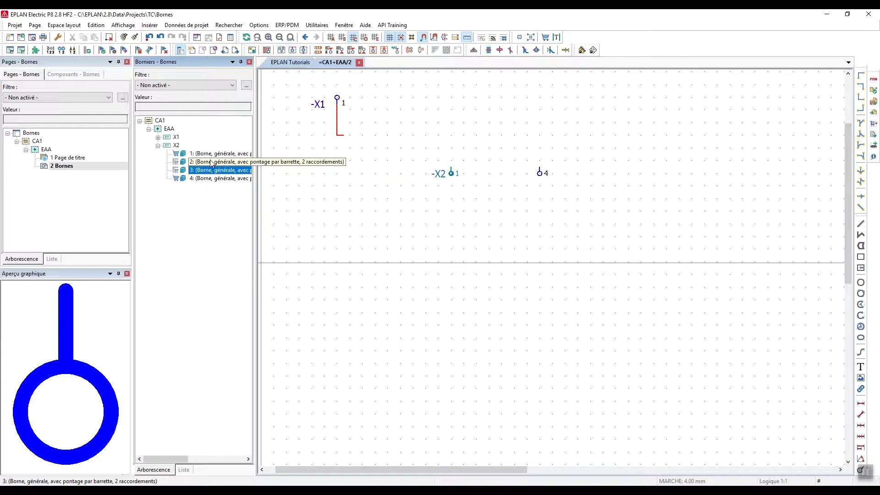
drag(202, 166, 358, 188)
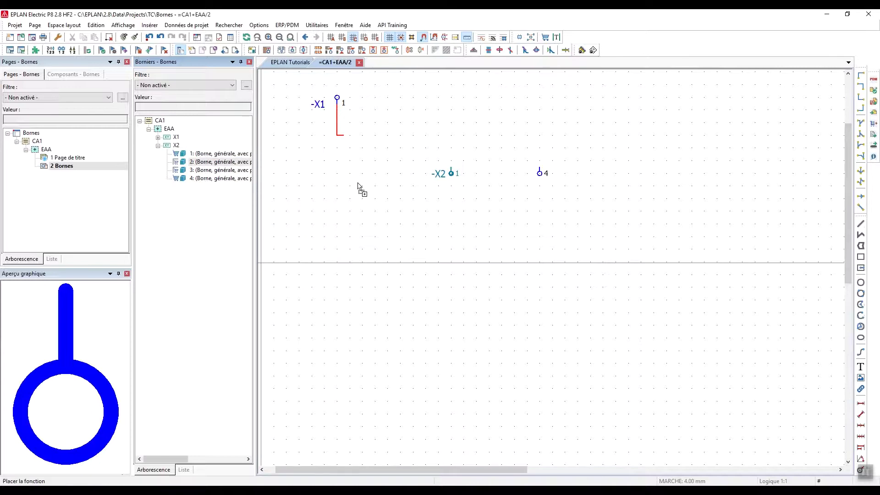
drag(412, 293, 452, 153)
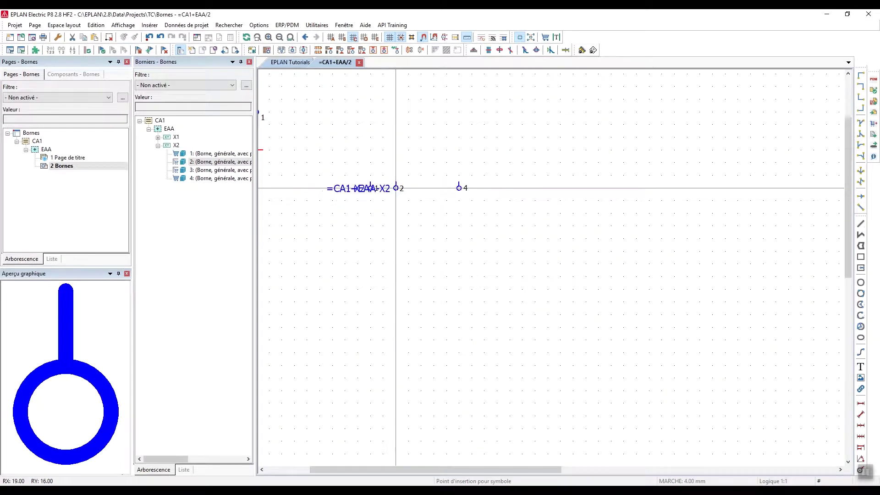
click(396, 188)
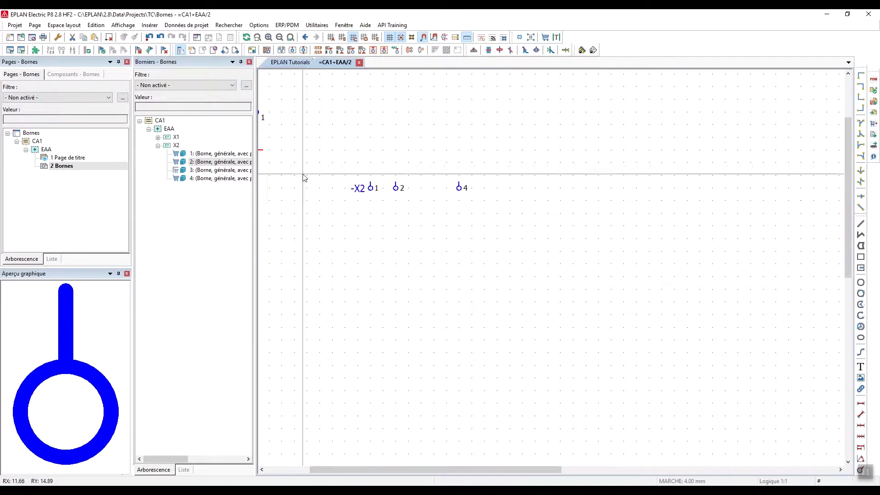
Try placing the unplaced terminal 3 of strip X2 on its own well below the row, and undo that placement.
drag(204, 173, 295, 323)
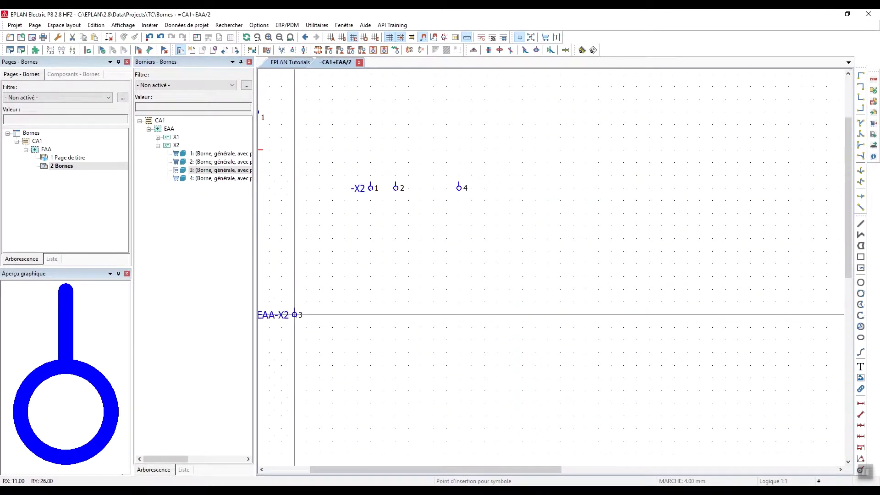
click(295, 314)
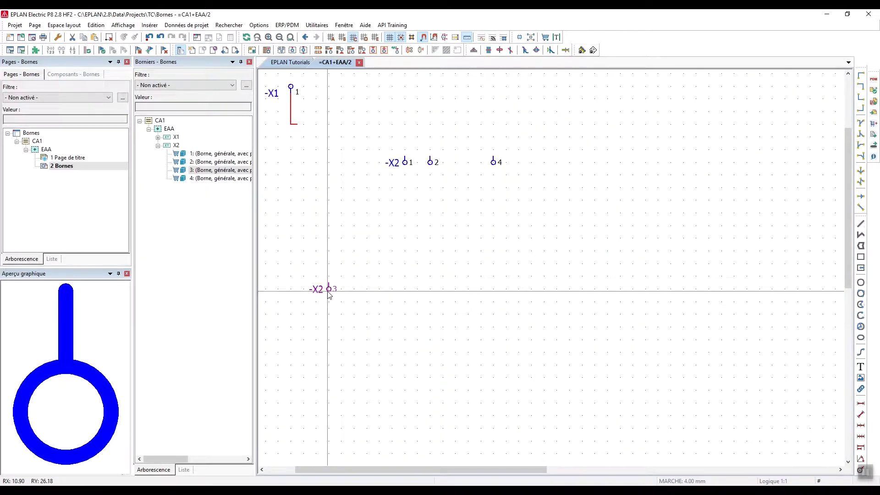
key(ctrl+z)
Place terminal 3 of strip X2 between terminals 2 and 4, with terminal 4 evenly spaced after it.
drag(211, 175, 481, 162)
scroll(501, 201, up, 1)
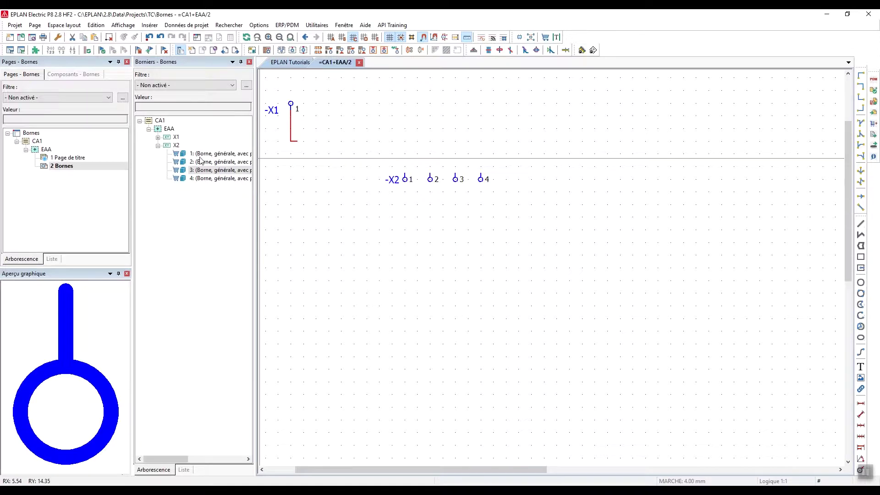
Generate new terminal functions in strip =CA1+EAA-X2 with the numbering pattern 5-10.
right_click(178, 153)
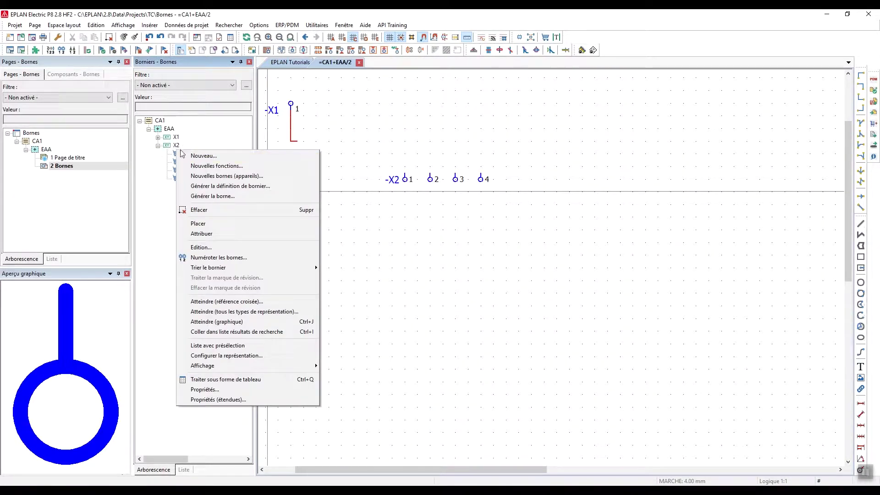
click(224, 167)
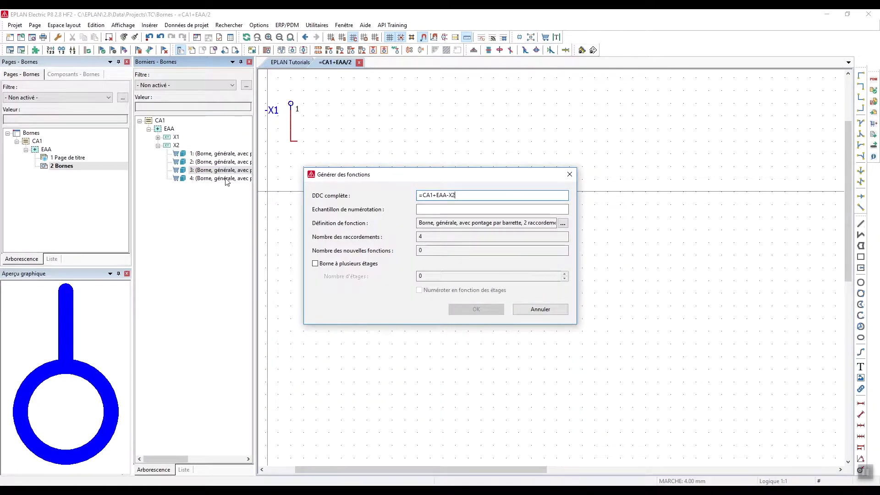
click(431, 210)
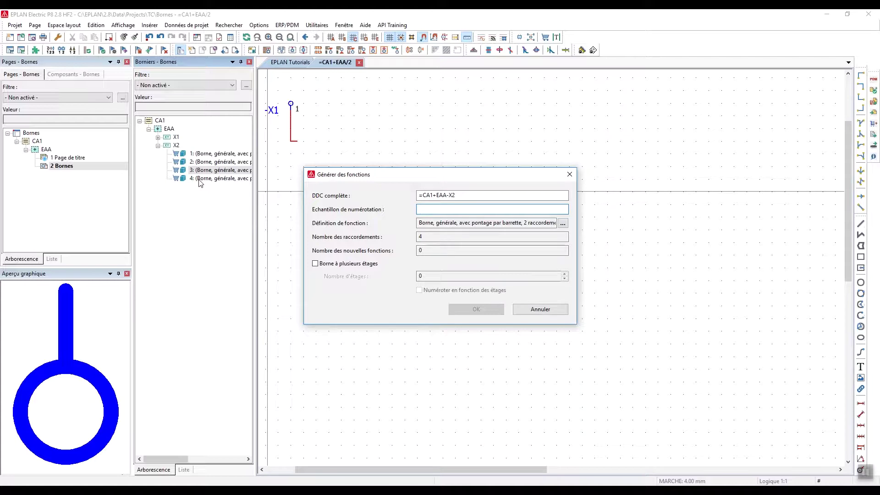
text(5)
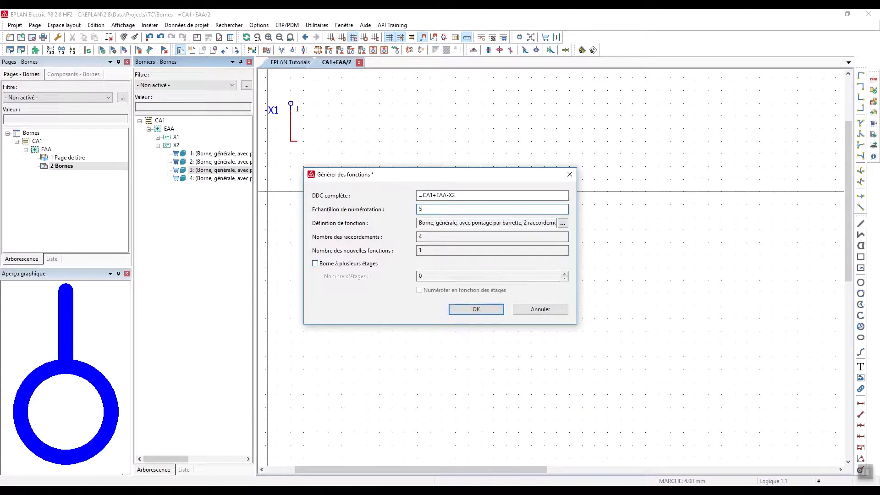
text(-10)
click(474, 310)
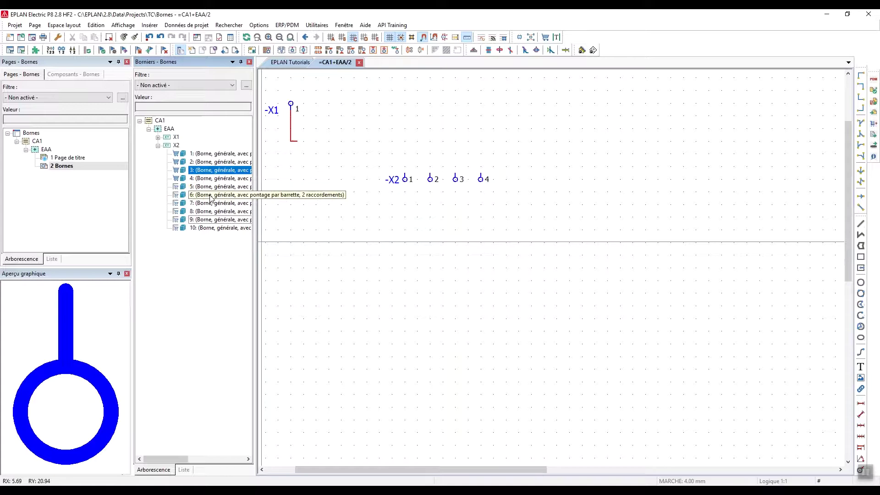
Place terminals 5 to 10 of strip X2 together from the navigator, evenly spaced after terminal 4 in the row.
click(212, 188)
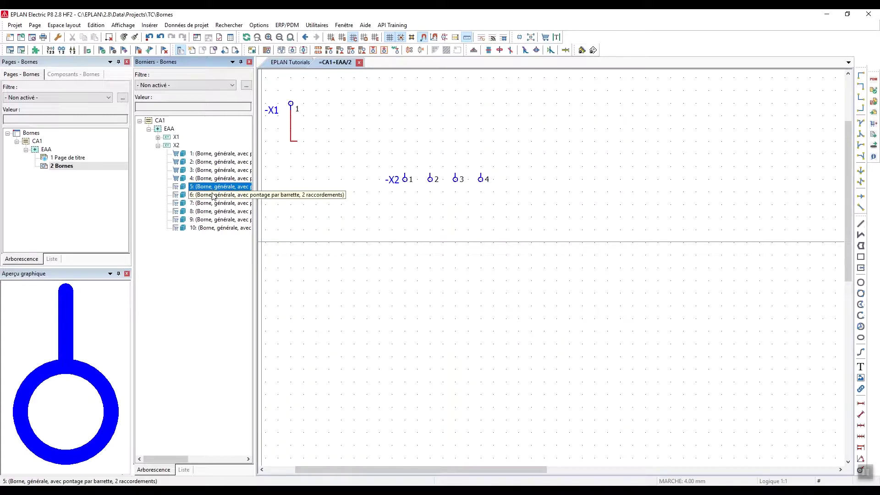
shift+click(212, 220)
shift+click(211, 232)
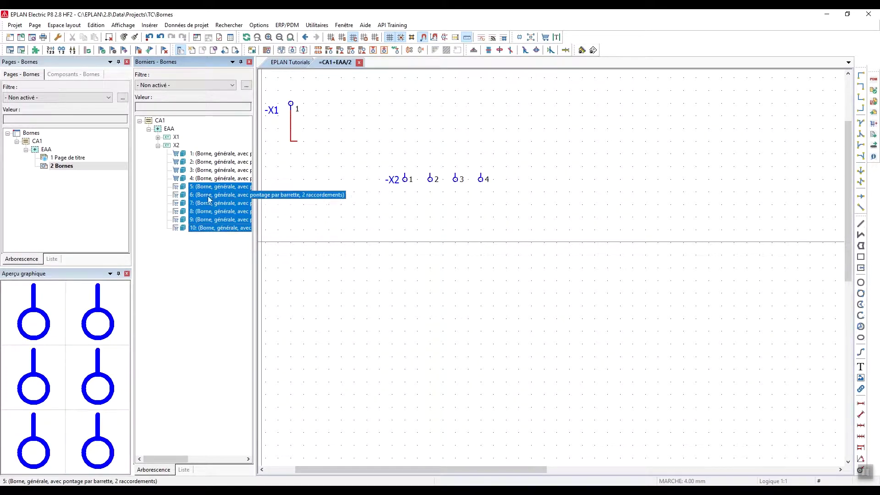
drag(238, 195, 506, 179)
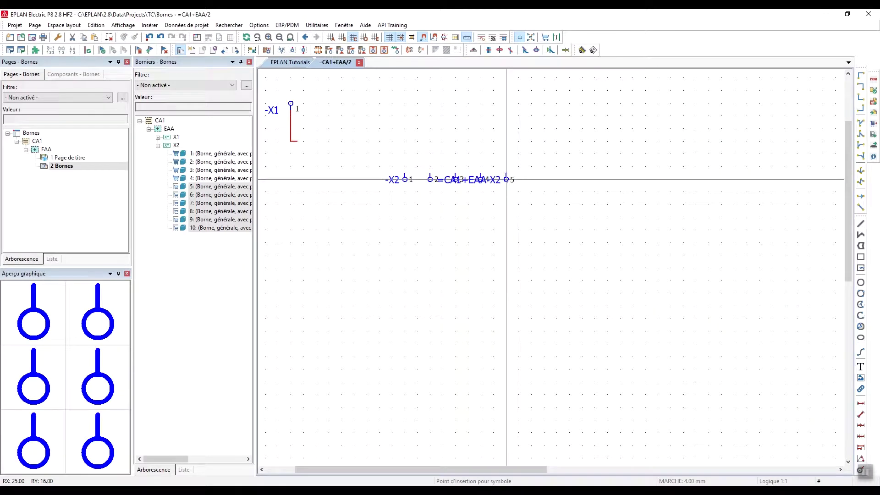
click(531, 179)
click(556, 179)
click(582, 180)
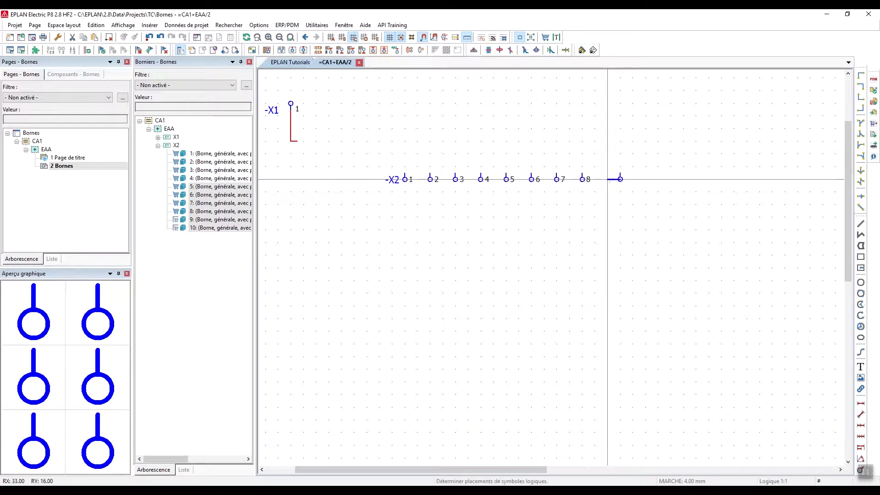
click(607, 180)
click(633, 180)
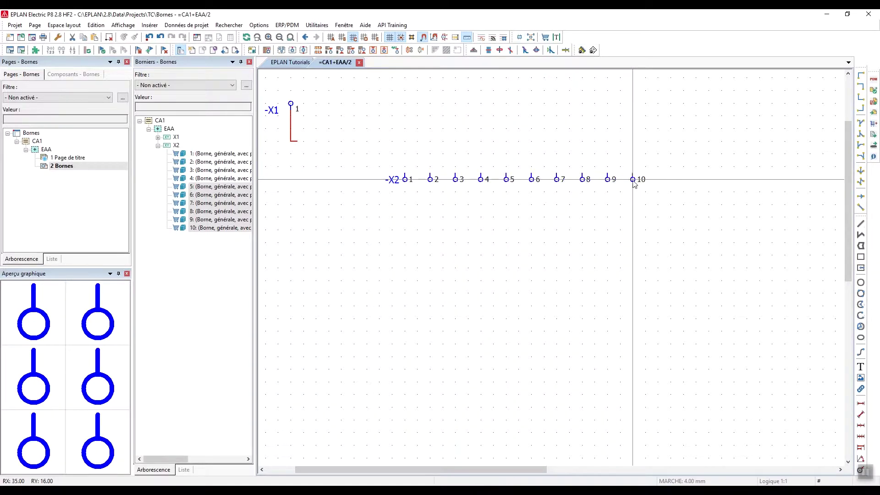
Connect terminals 1 to 5 of strip X2 above the row, using corners at terminals 1 and 5 and T-nodes at 2, 3 and 4.
middle_drag(534, 324, 546, 350)
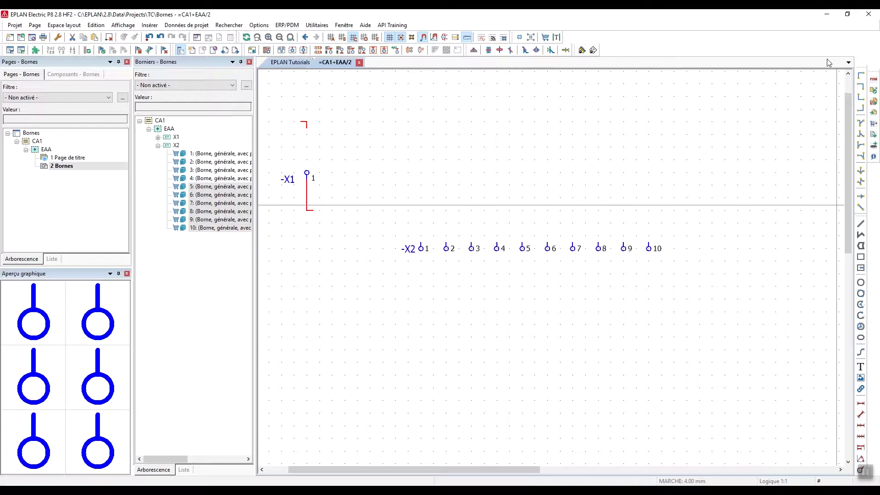
click(860, 75)
click(421, 223)
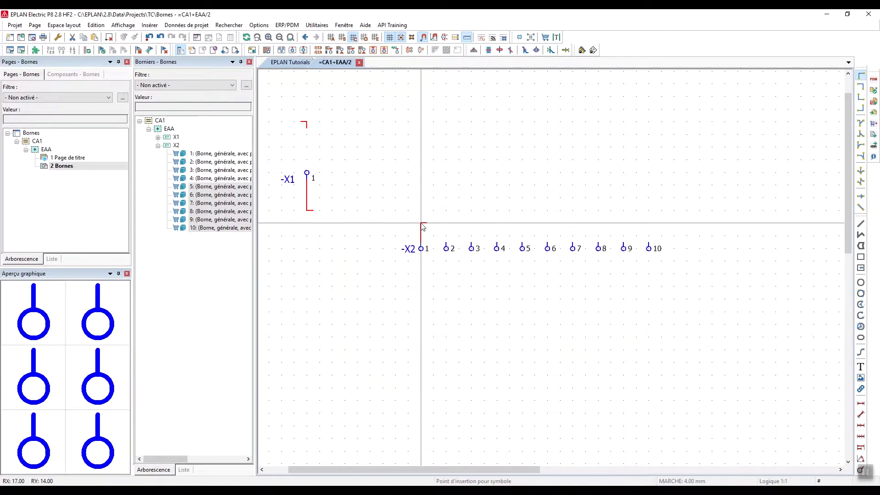
click(860, 123)
mouse_move(419, 237)
mouse_down()
mouse_move(448, 224)
mouse_move(499, 223)
mouse_up()
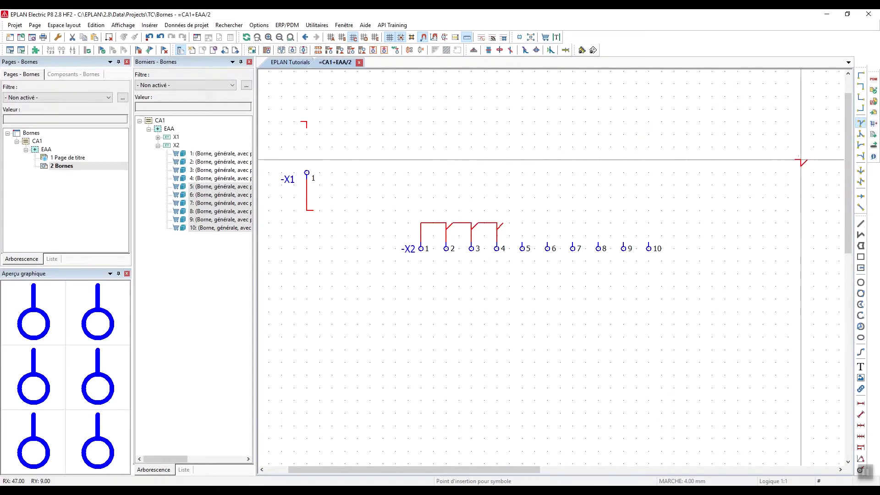
click(861, 87)
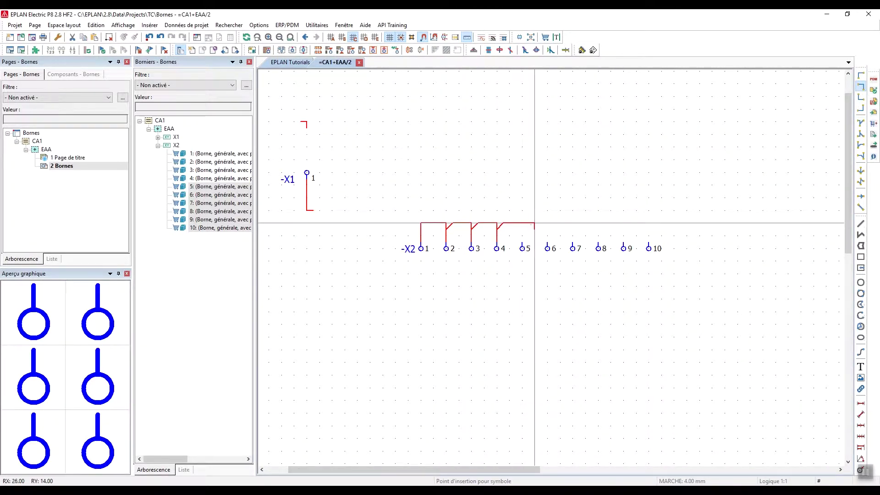
click(522, 223)
Connect terminals 6 to 10 of strip X2 below the row, using corners at terminals 6 and 10 and T-nodes at 7, 8 and 9.
key(Tab)
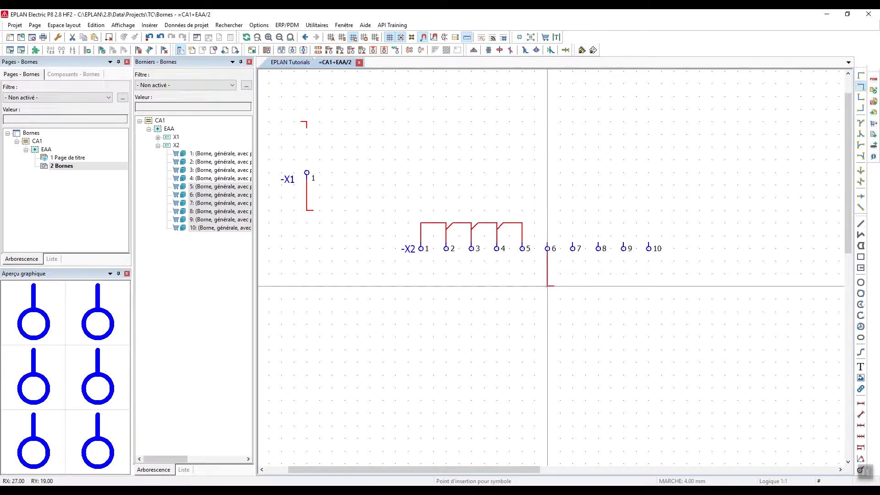
click(548, 274)
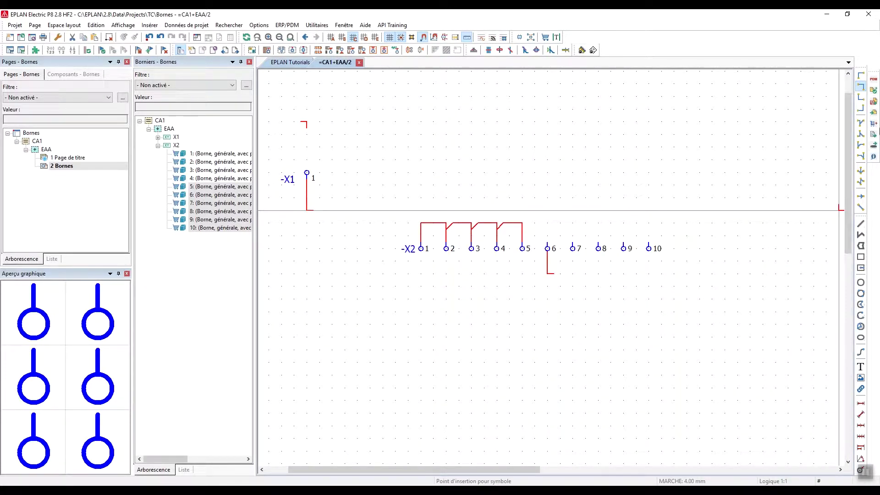
click(861, 135)
click(573, 274)
click(598, 273)
click(623, 273)
click(860, 108)
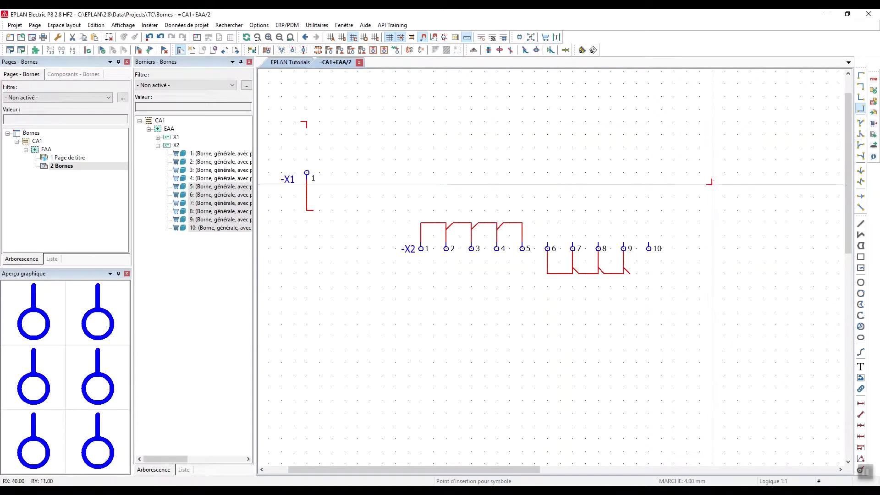
click(648, 274)
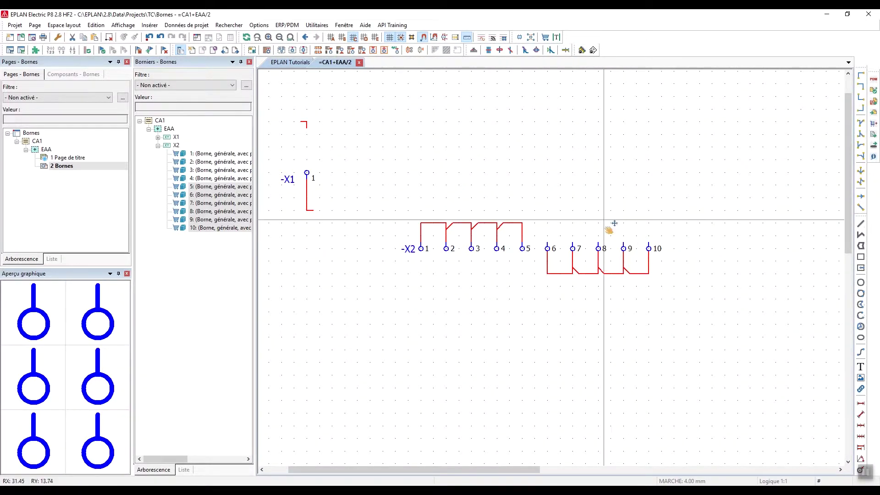
Examine strip X2's internal and external saddle jumpers in the terminal strip editor, adjusting the jumper column widths for reading.
scroll(596, 220, up, 1)
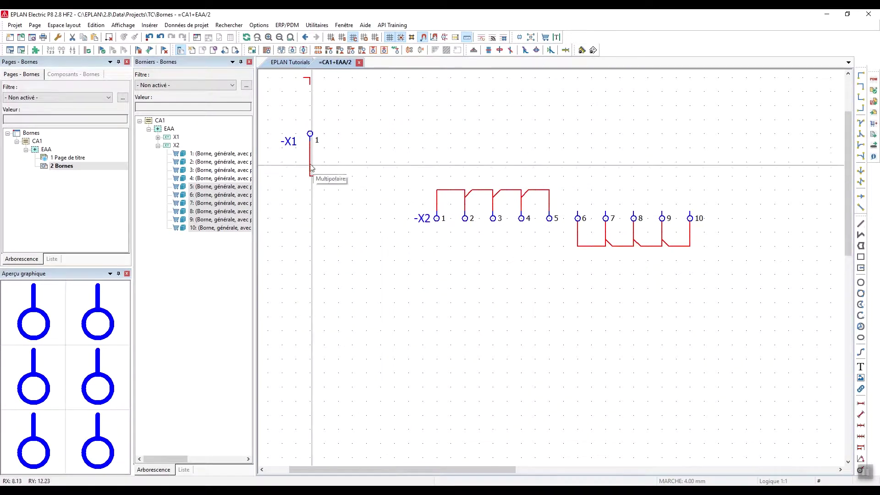
right_click(176, 145)
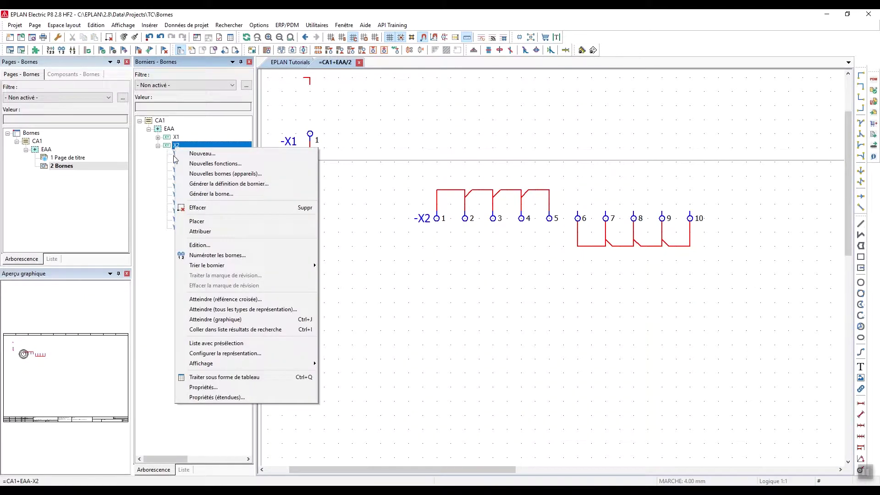
click(198, 246)
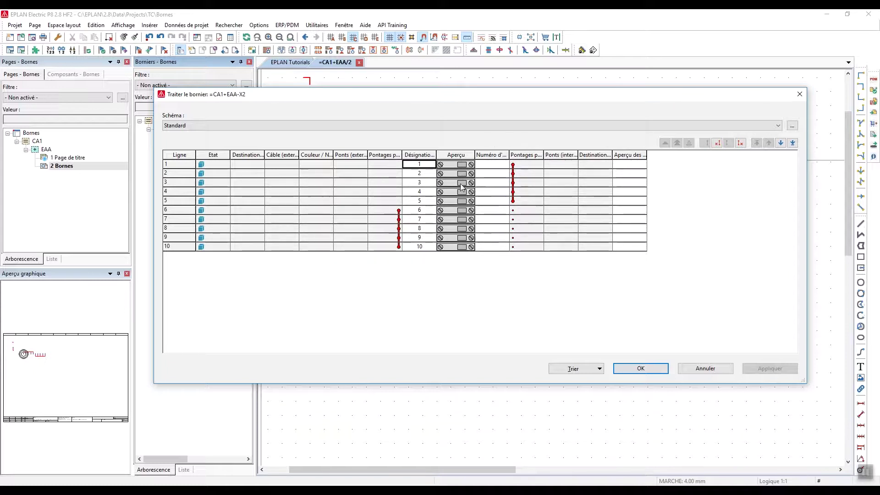
drag(548, 155, 600, 155)
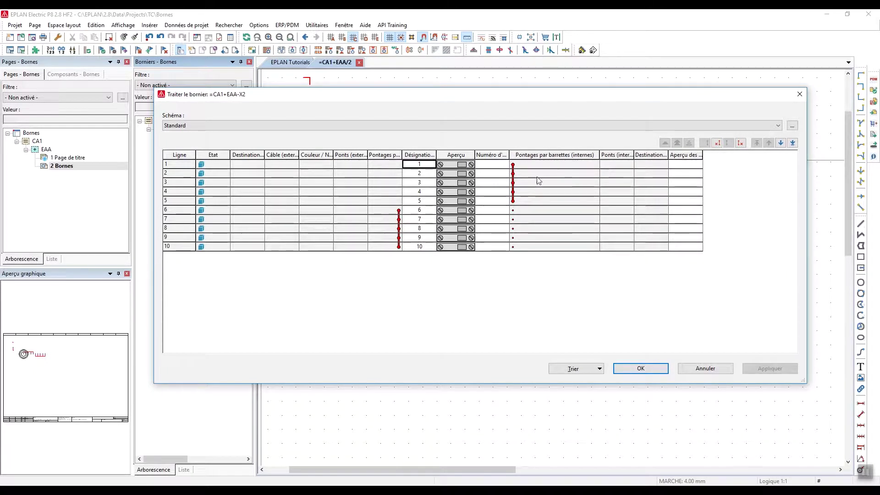
drag(367, 157, 417, 154)
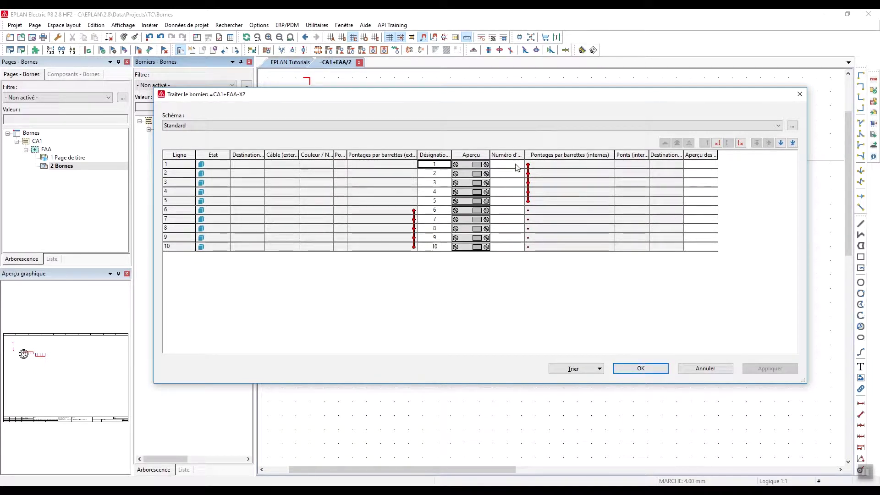
drag(614, 156, 558, 156)
drag(347, 154, 350, 155)
click(342, 156)
drag(417, 156, 377, 156)
click(628, 370)
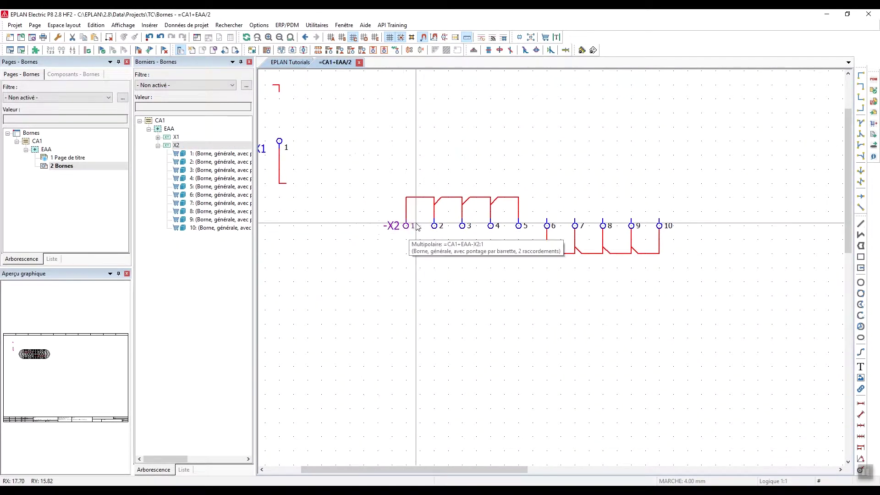
Set Pontage par barrette to Aucun pont automatique for terminals 1 to 5 of strip X2.
drag(373, 211, 530, 237)
right_click(530, 237)
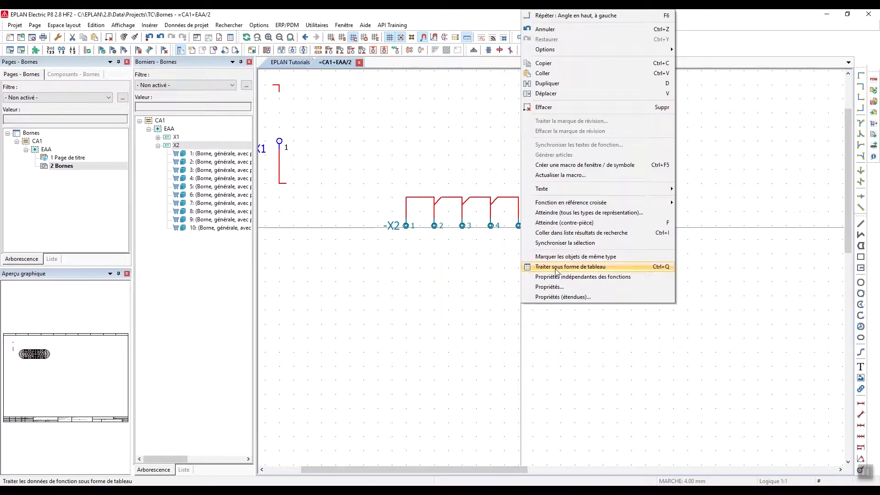
click(549, 287)
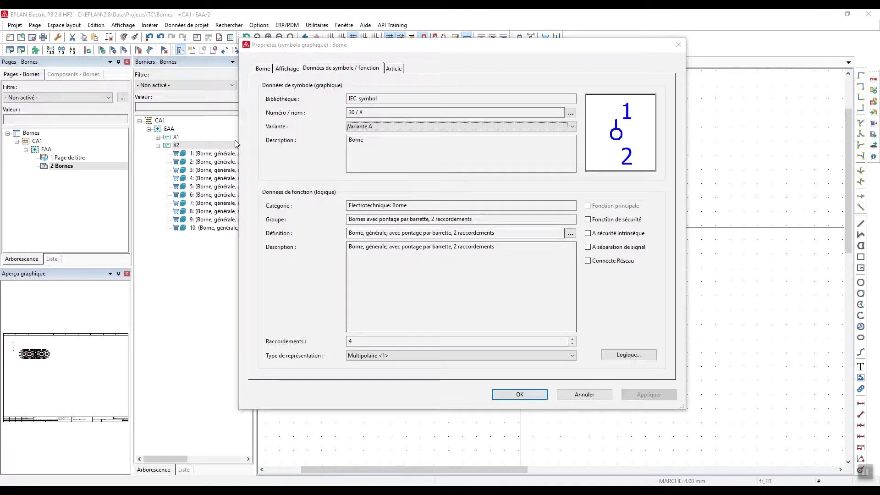
click(262, 69)
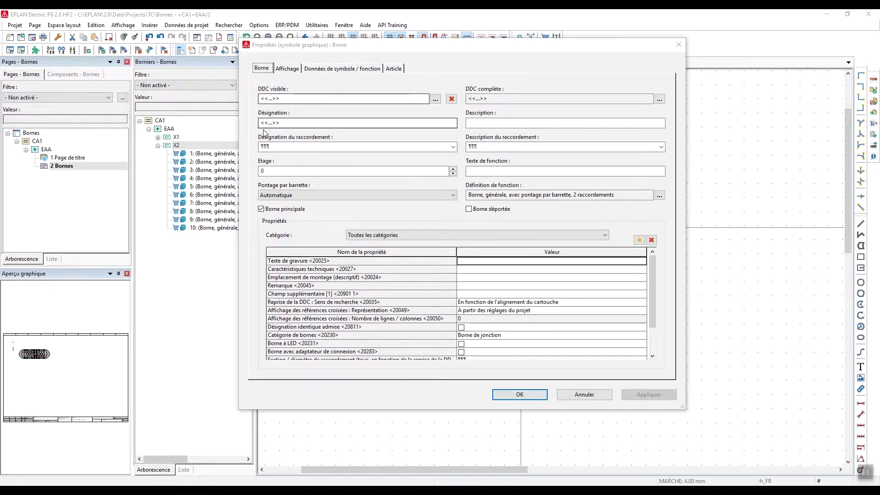
click(288, 197)
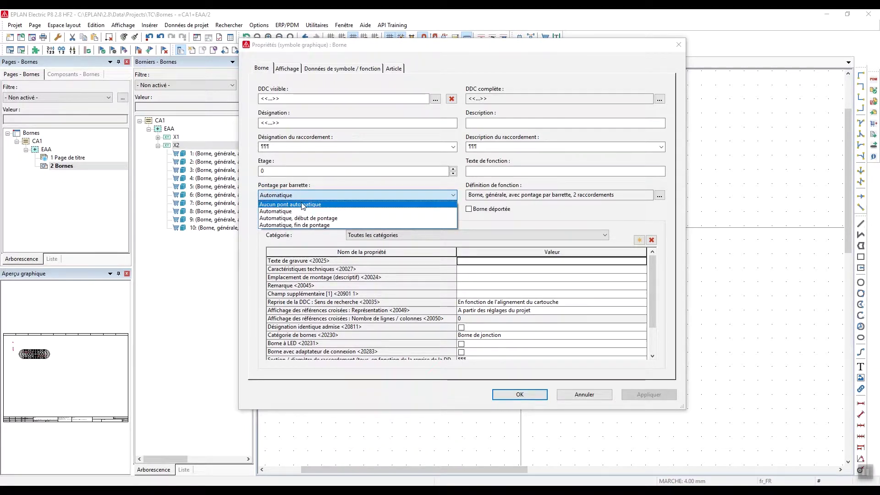
click(305, 205)
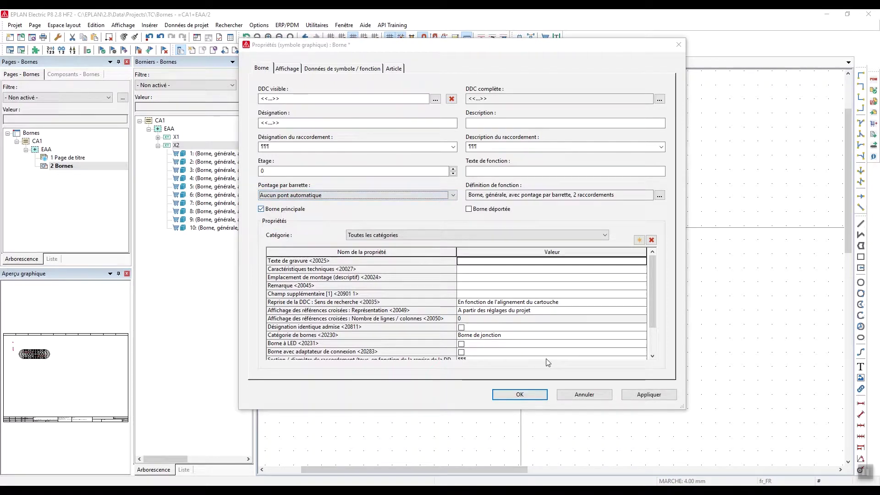
click(519, 395)
Check how terminals 1 to 5 of strip X2 are bridged in the terminal strip editor.
right_click(175, 147)
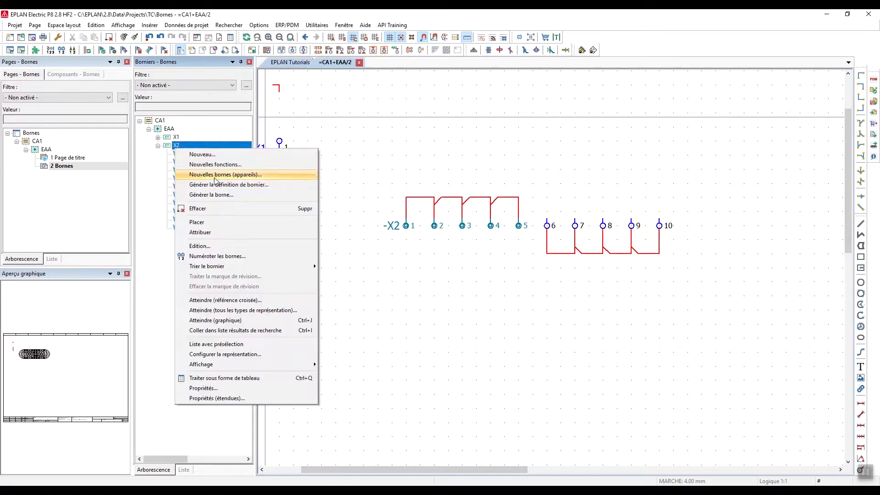
click(200, 246)
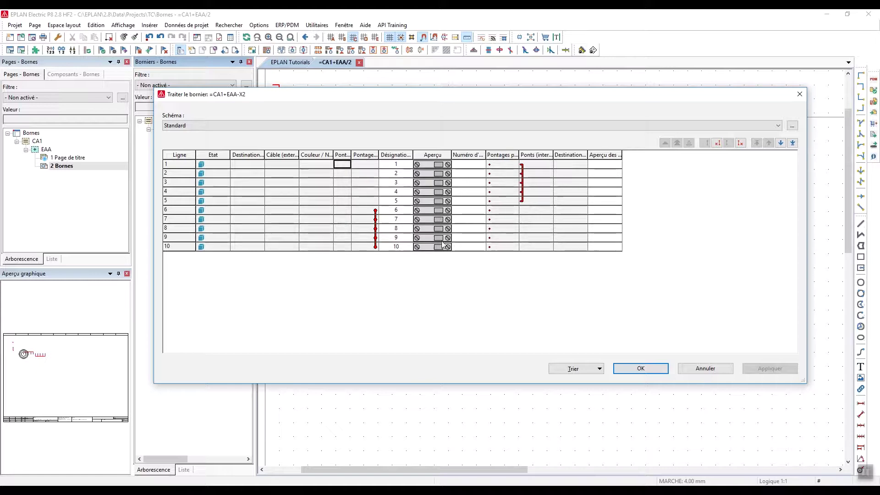
click(655, 369)
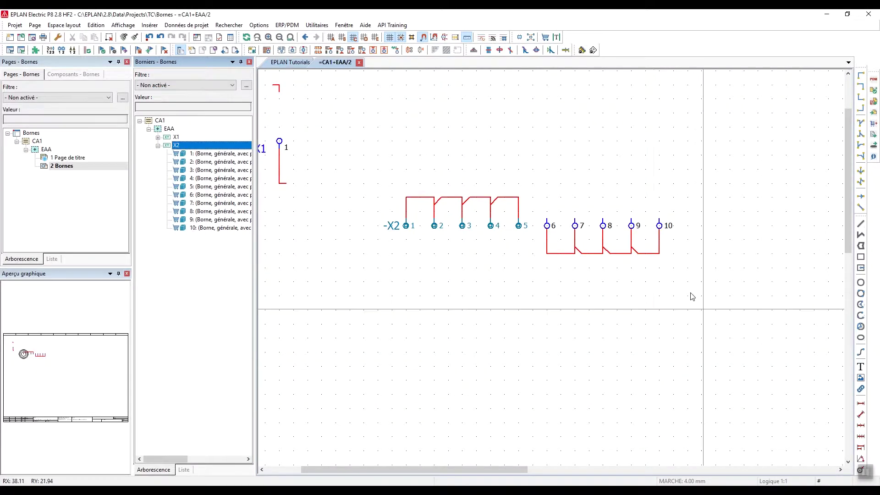
Change the function definition of terminals 6 to 10 of strip X2 to Borne, 2 raccordements.
click(532, 202)
click(677, 240)
double_click(617, 243)
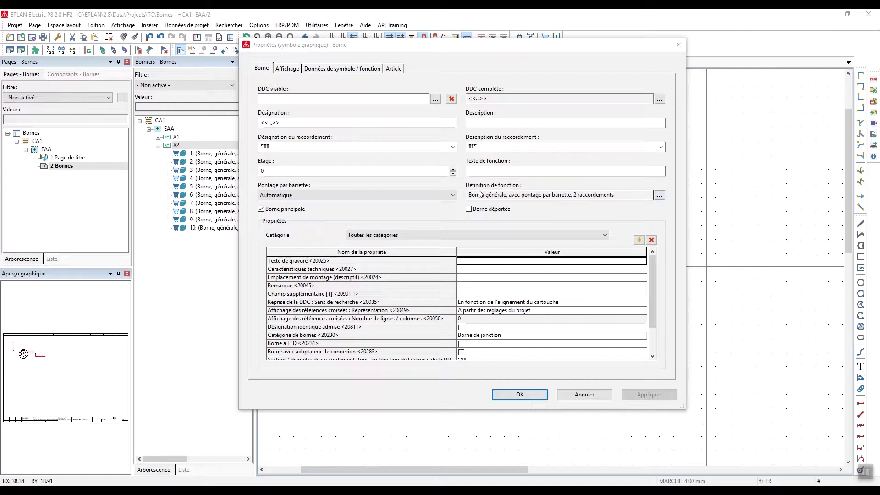
click(659, 196)
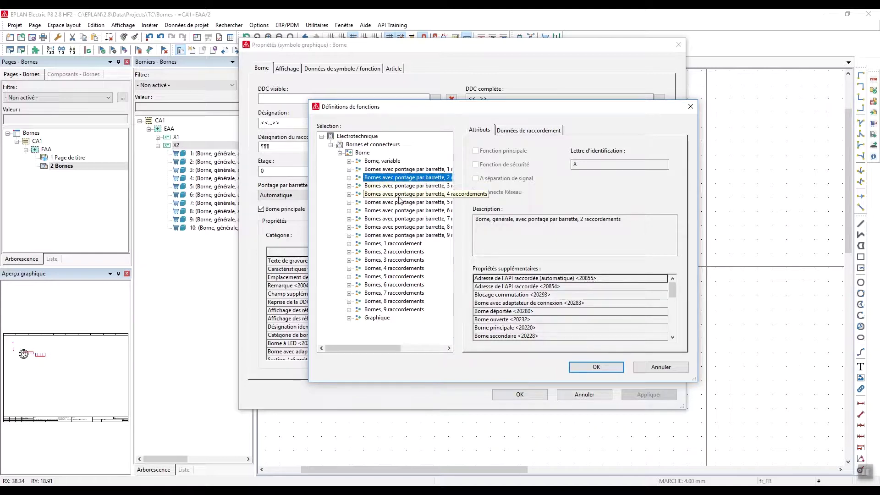
click(349, 251)
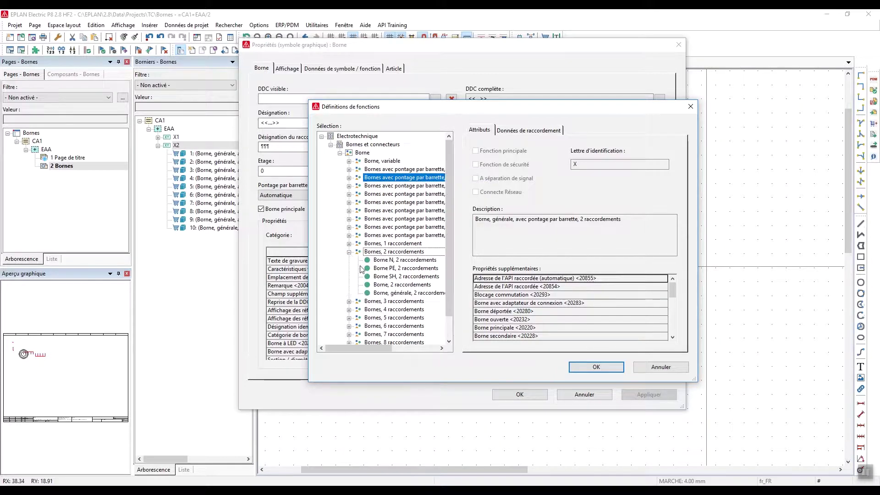
click(384, 285)
click(581, 369)
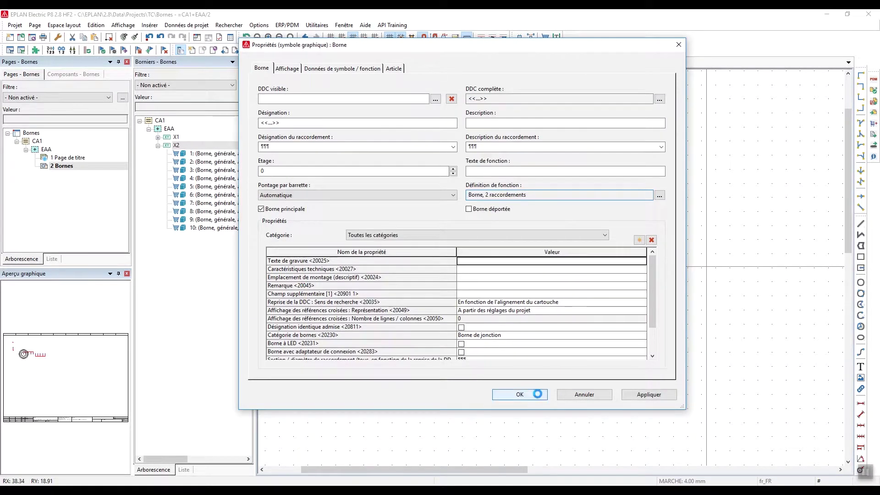
click(520, 394)
Generate new Borne, 2 raccordements functions in strip X2 from the terminal strip editor with the numbering pattern 11-15.
right_click(182, 147)
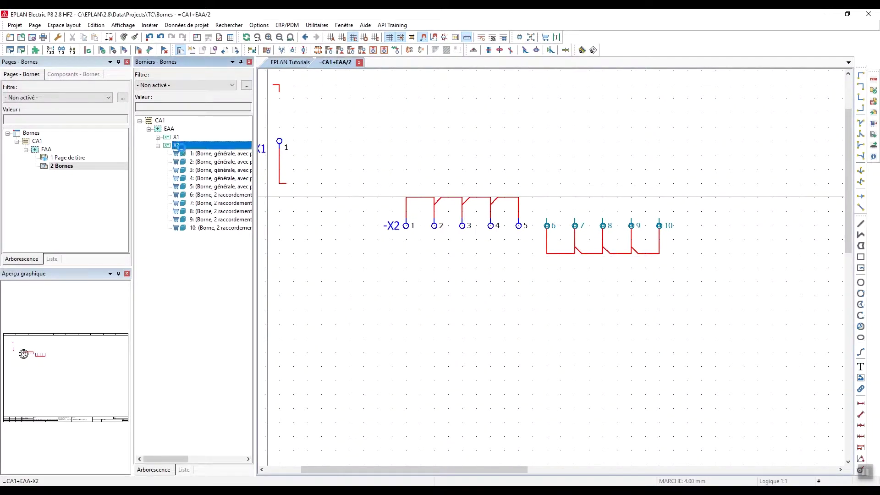
click(225, 247)
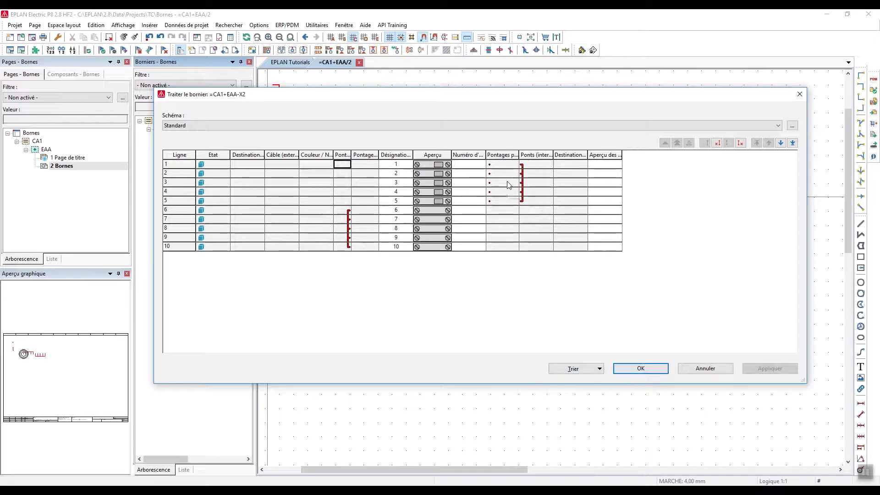
right_click(439, 246)
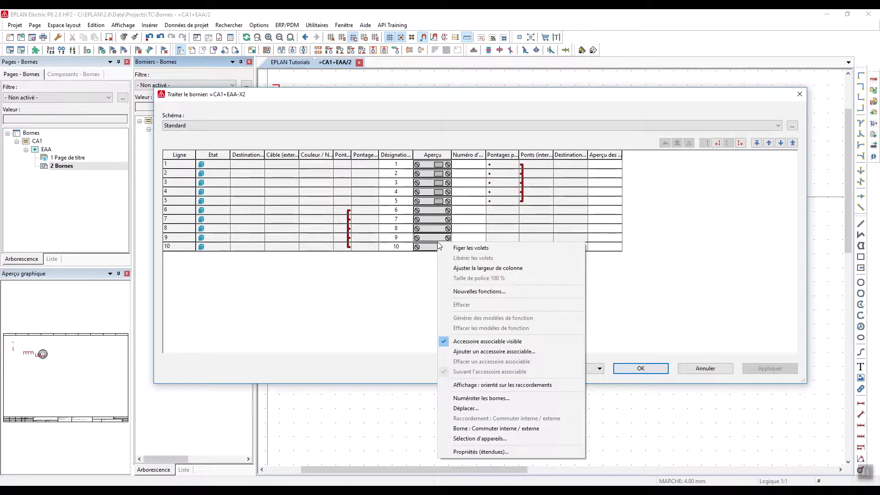
drag(297, 96, 380, 63)
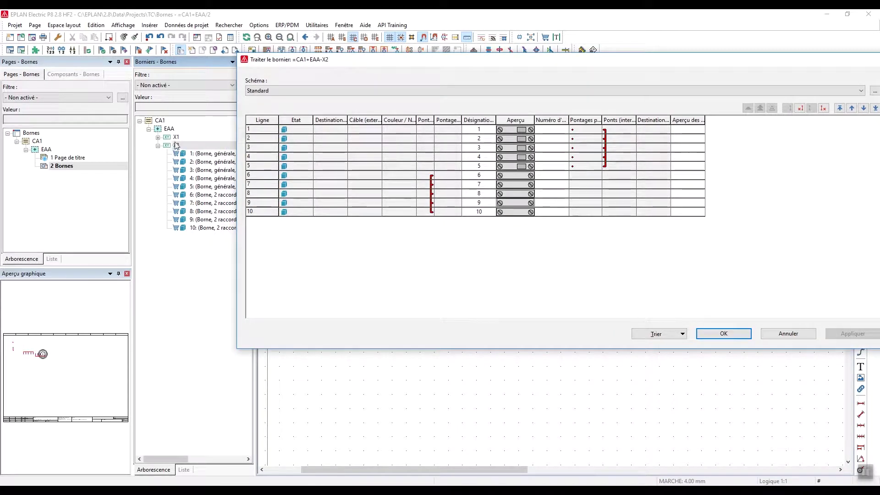
right_click(521, 209)
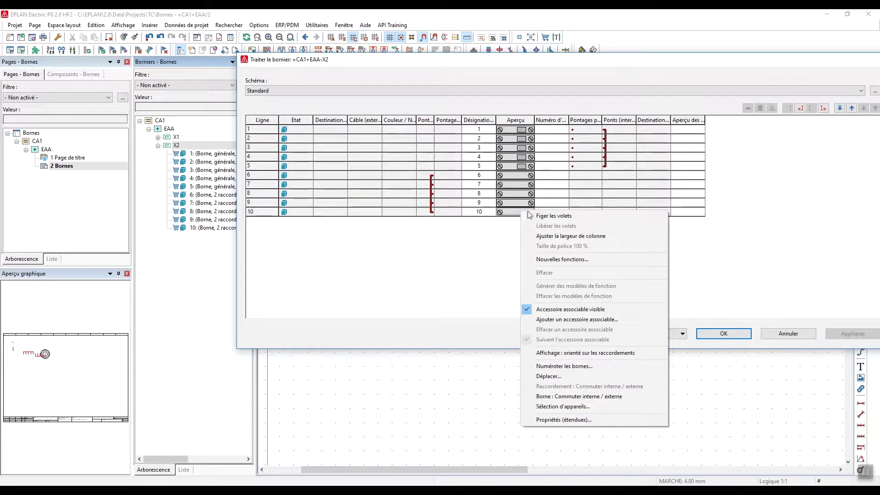
click(557, 259)
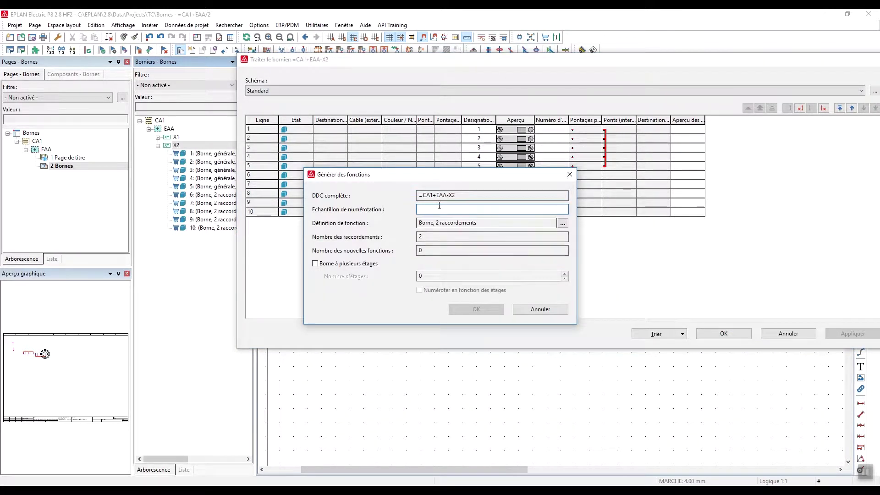
text(11-15)
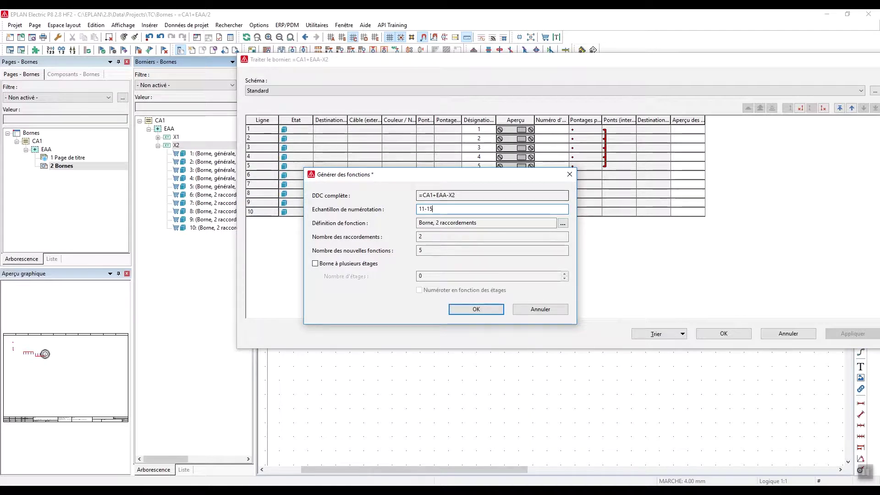
click(476, 310)
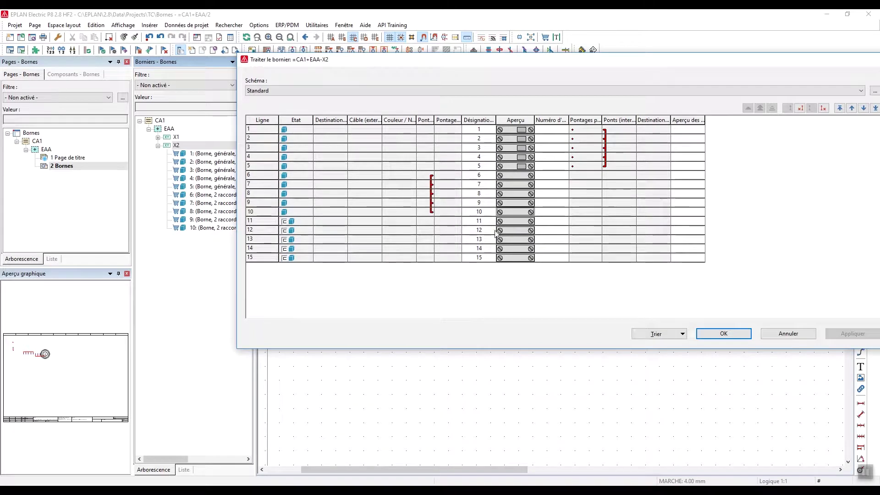
click(733, 334)
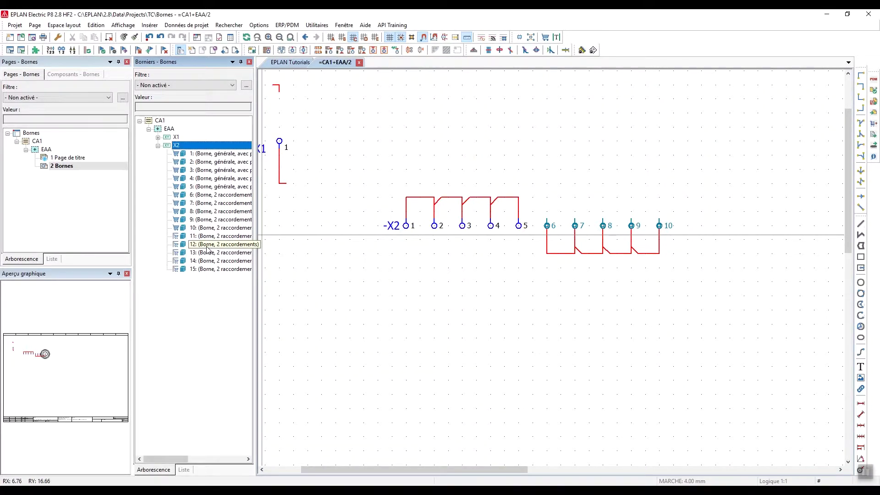
scroll(437, 296, down, 1)
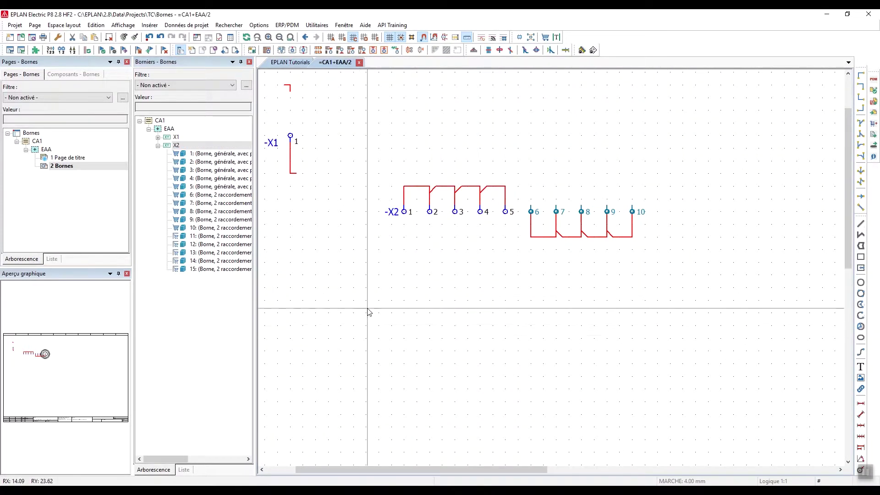
middle_drag(332, 320, 346, 305)
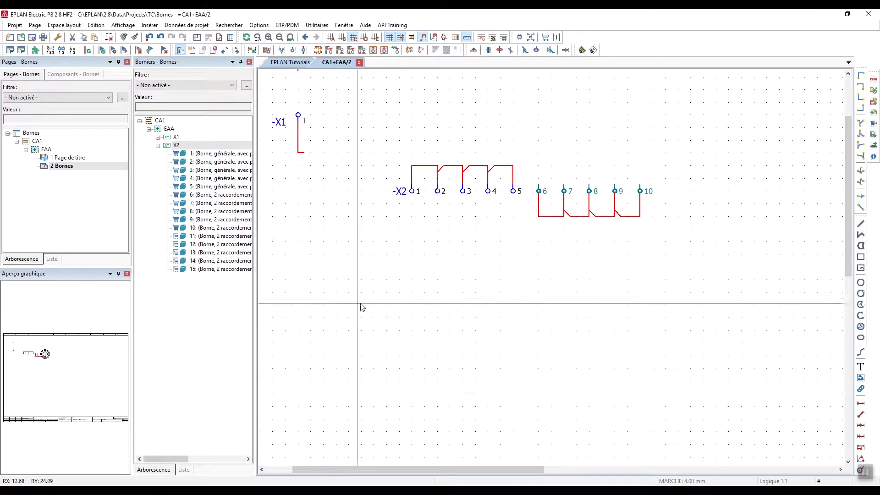
scroll(366, 303, down, 1)
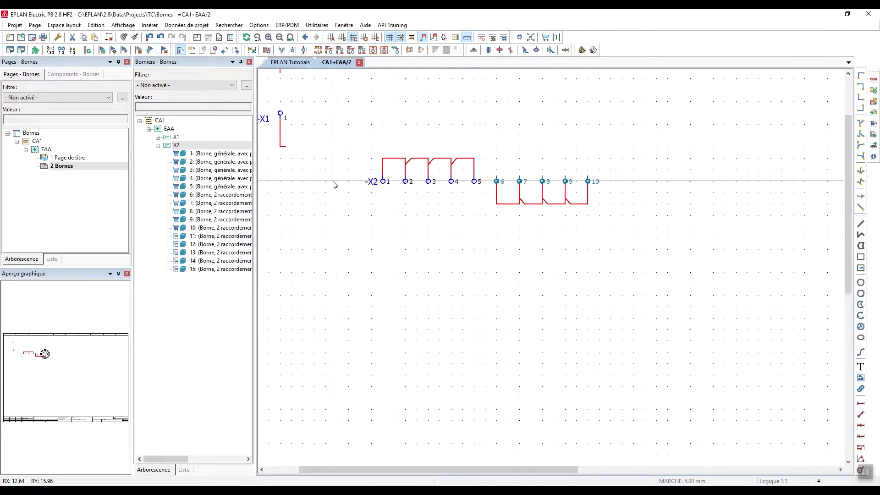
right_click(198, 155)
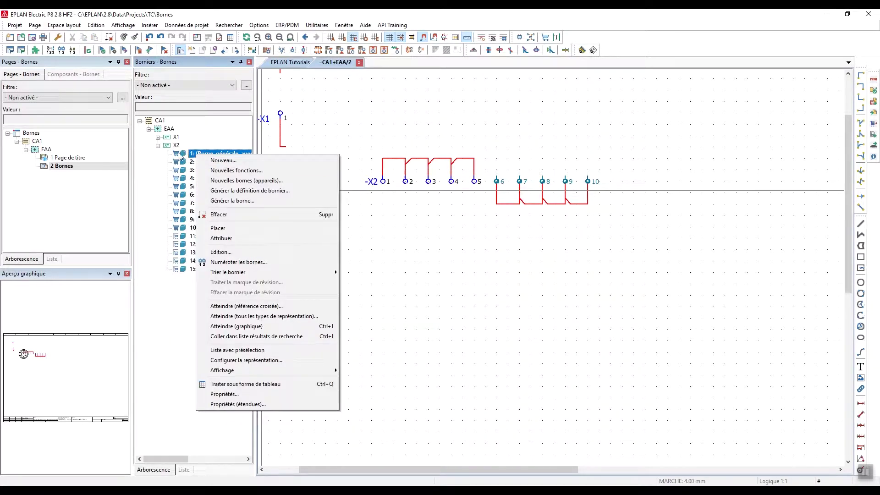
key(Escape)
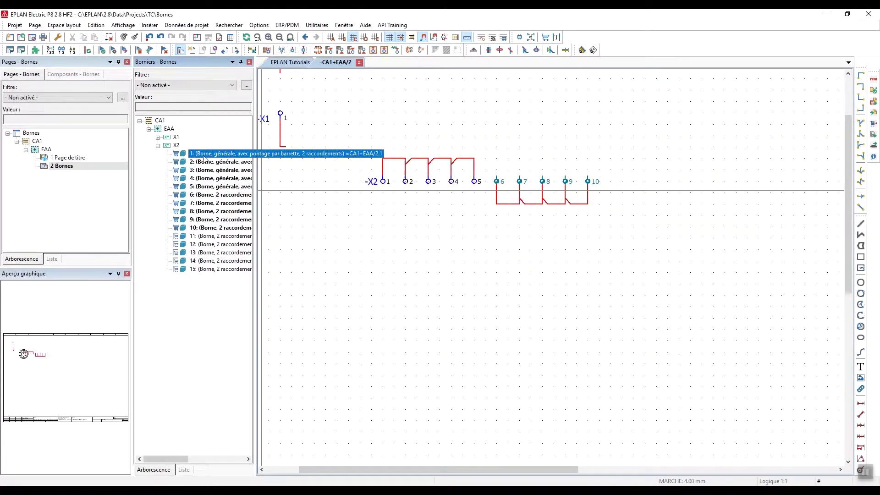
Generate new Borne, générale, avec pontage par barrette, 2 raccordements functions for =CA1+EAA-X3 with the numbering pattern 1-10.
right_click(204, 155)
key(Escape)
click(486, 208)
click(486, 197)
key(BackSpace)
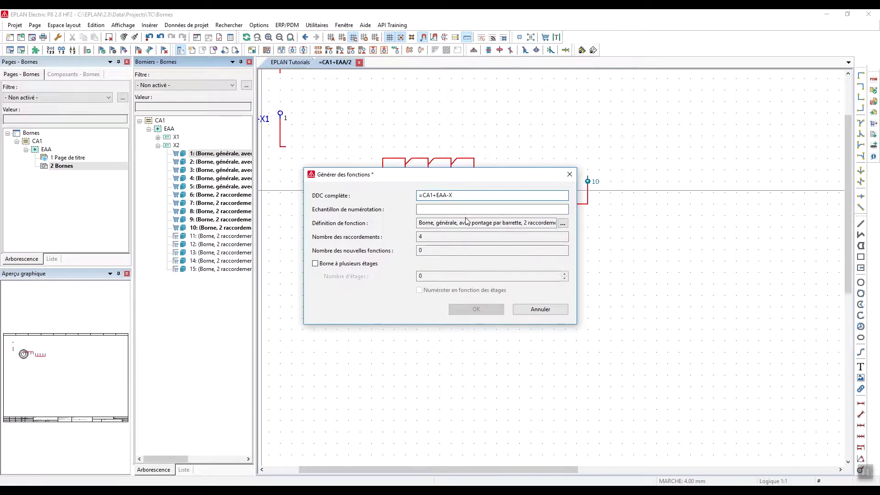
click(458, 209)
text(1-)
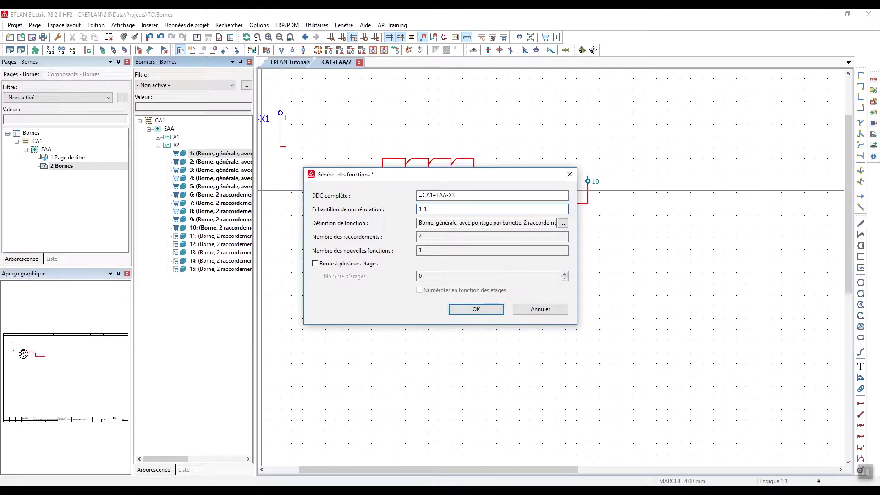
text(10)
click(475, 309)
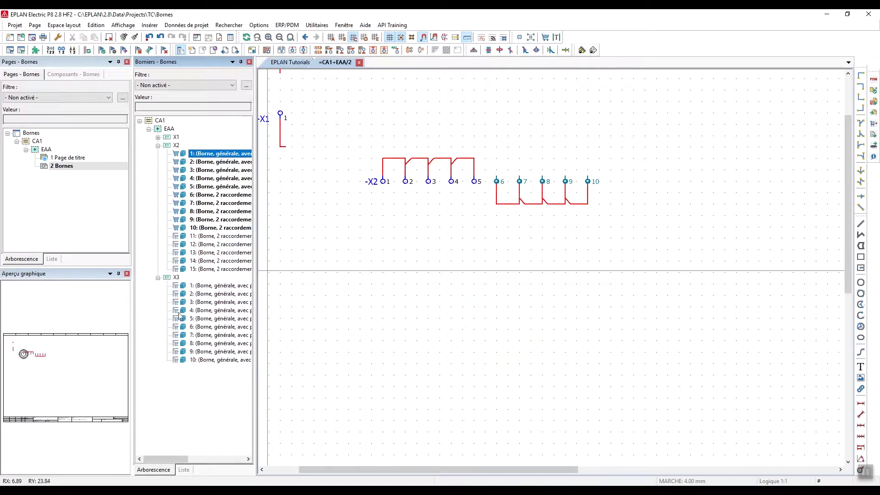
Open strip X3 in the terminal strip editor and copy its Standard column scheme as Standard1.
right_click(176, 278)
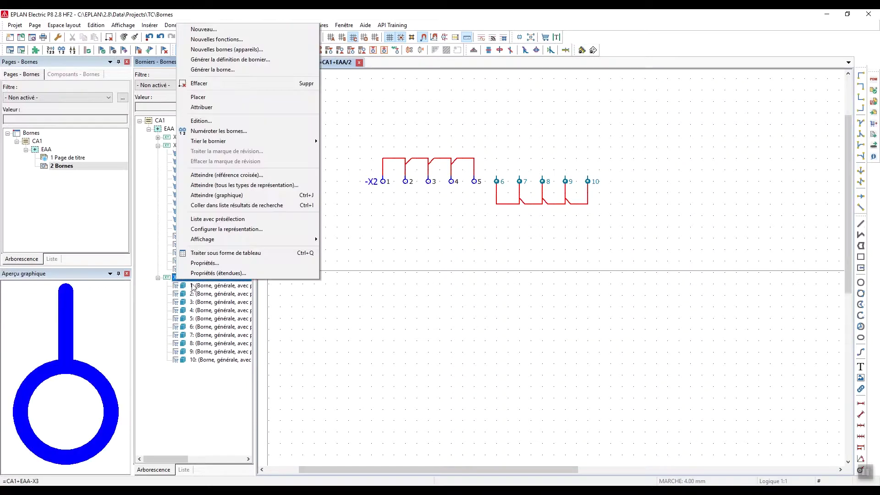
click(229, 121)
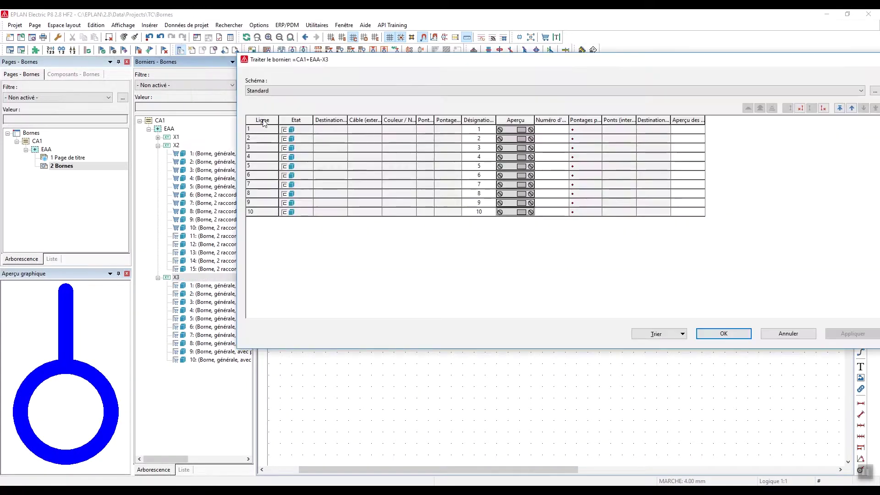
drag(511, 72, 364, 66)
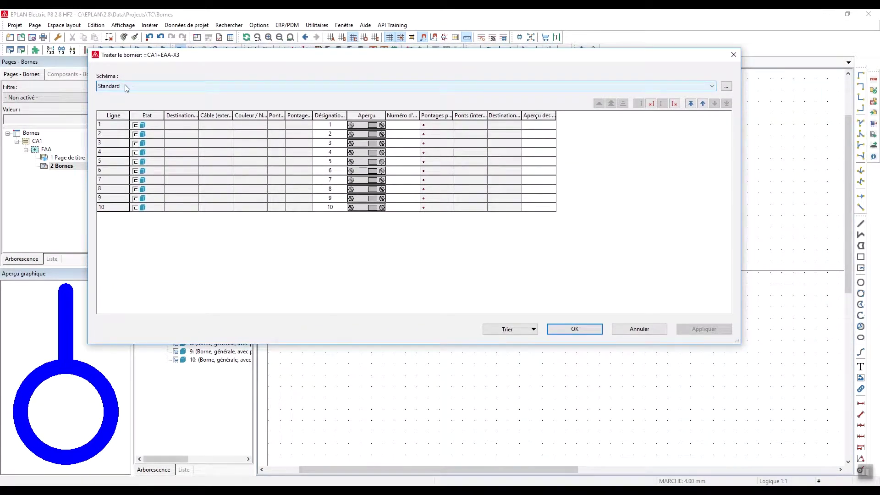
click(726, 87)
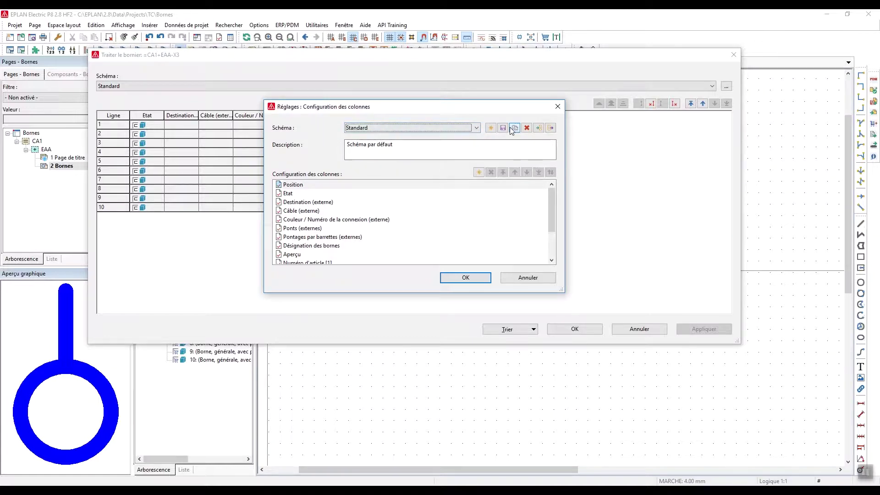
click(515, 127)
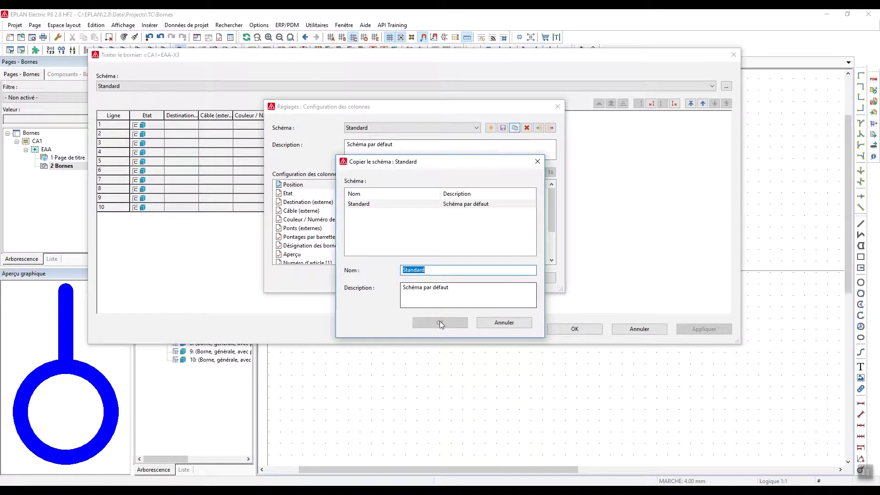
key(End)
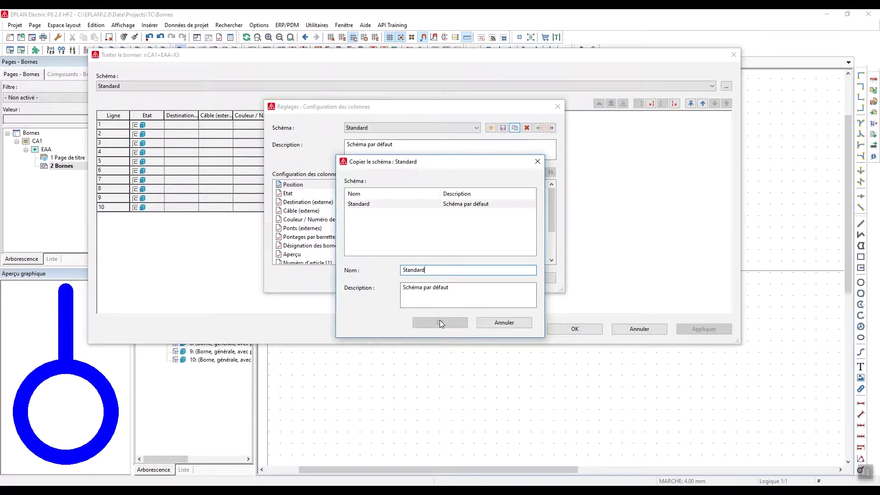
text(1)
click(439, 324)
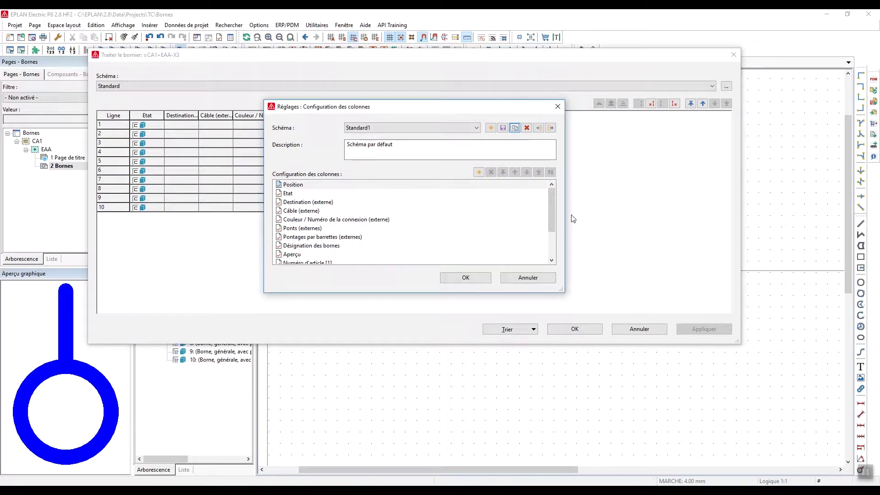
Add the Borne à LED, Catégorie de bornes and Définition de fonction columns after Aperçu des accessoires in scheme Standard1 and use that scheme.
drag(554, 211, 547, 246)
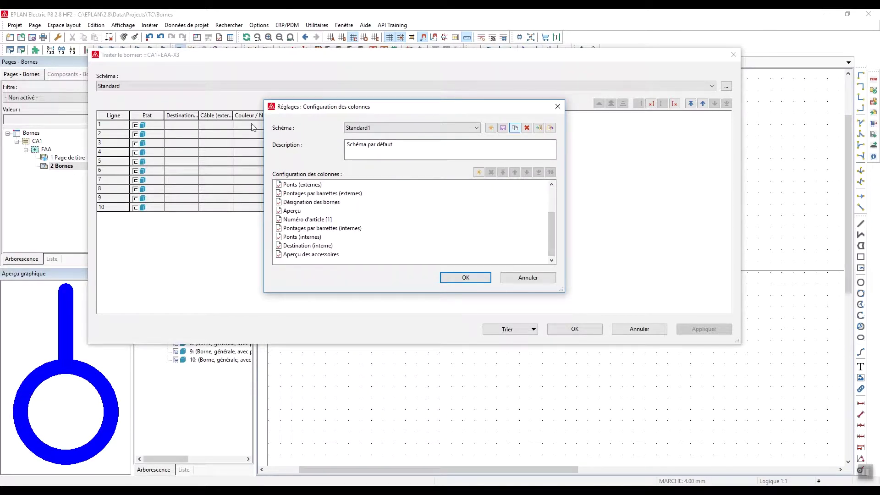
drag(321, 107, 344, 98)
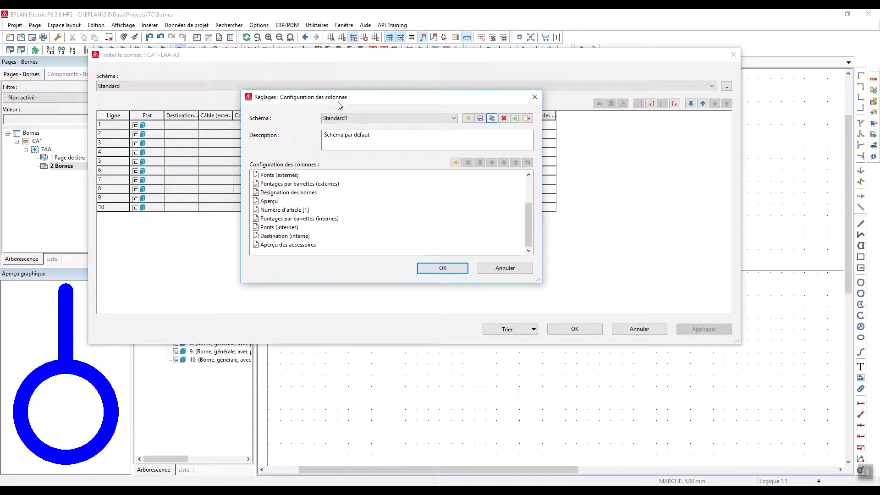
click(286, 245)
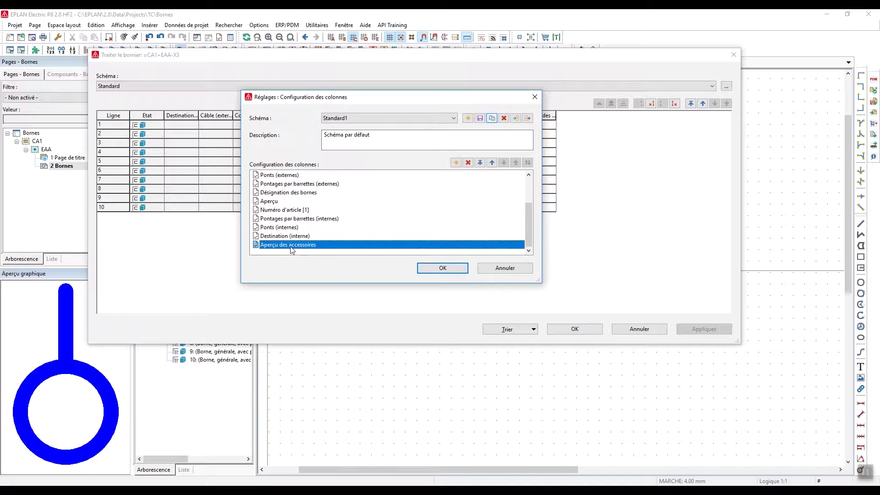
click(456, 163)
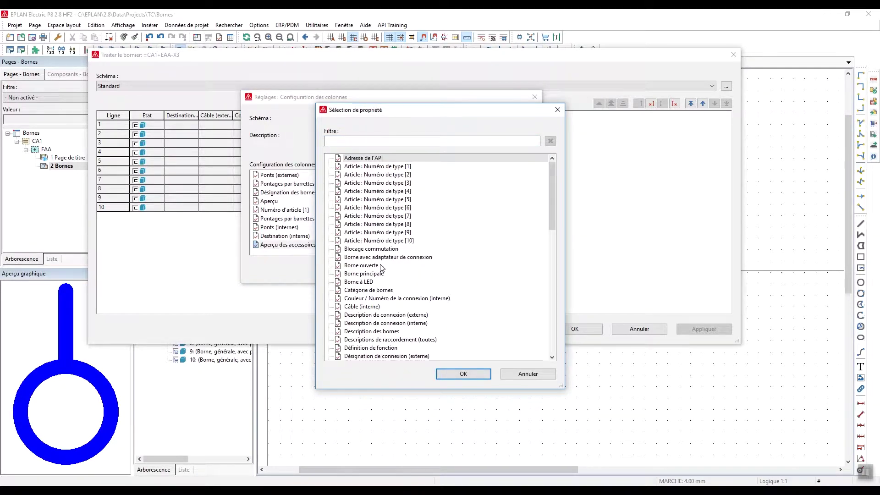
click(367, 282)
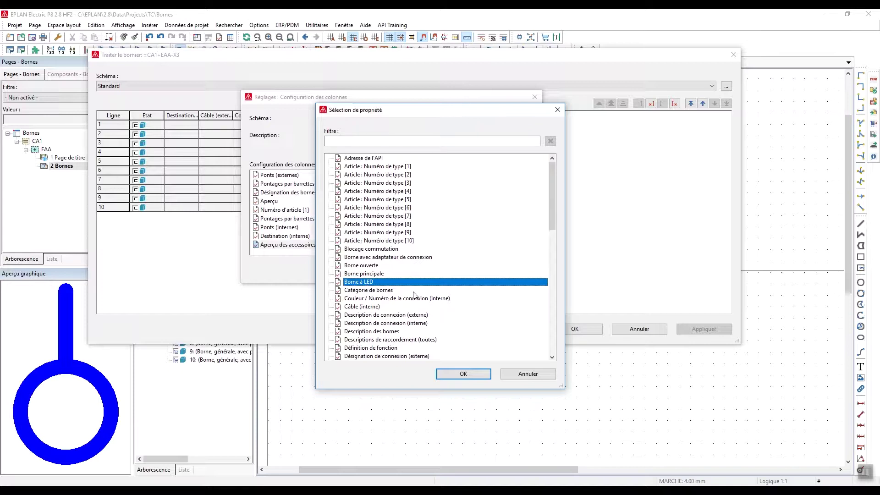
ctrl+click(374, 290)
drag(554, 211, 552, 238)
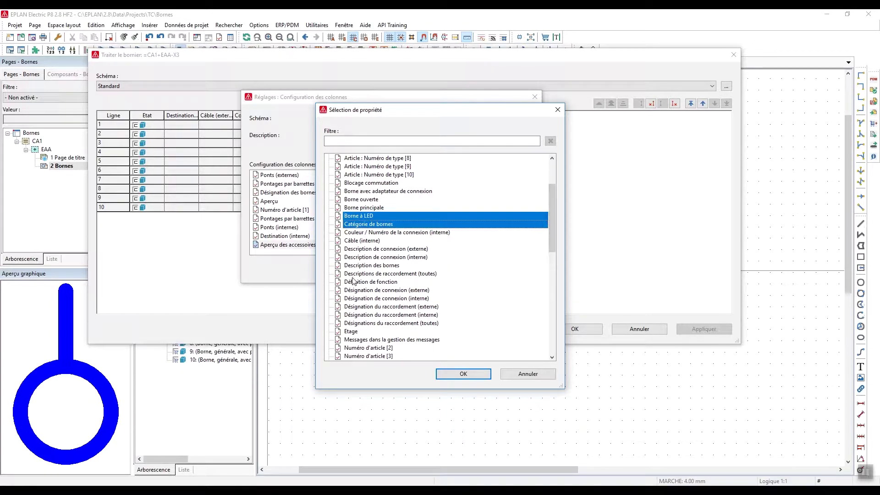
ctrl+click(363, 284)
click(463, 373)
drag(526, 215, 526, 243)
click(289, 228)
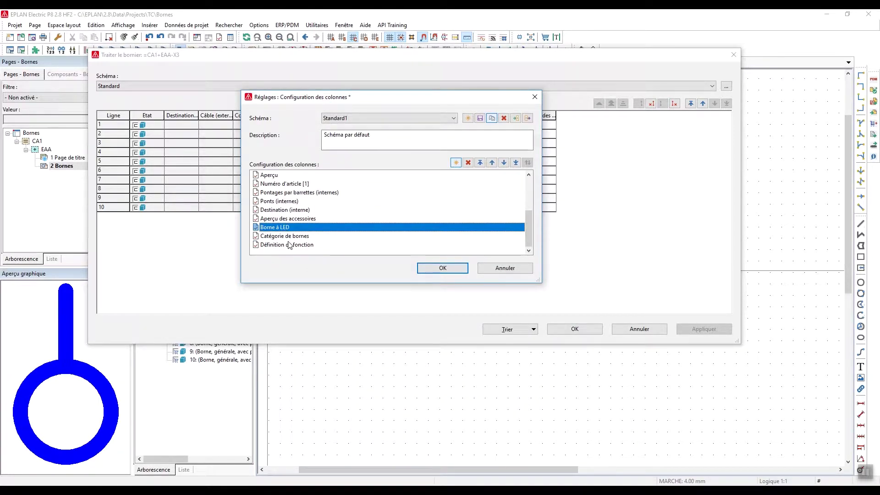
ctrl+click(288, 245)
shift+click(316, 246)
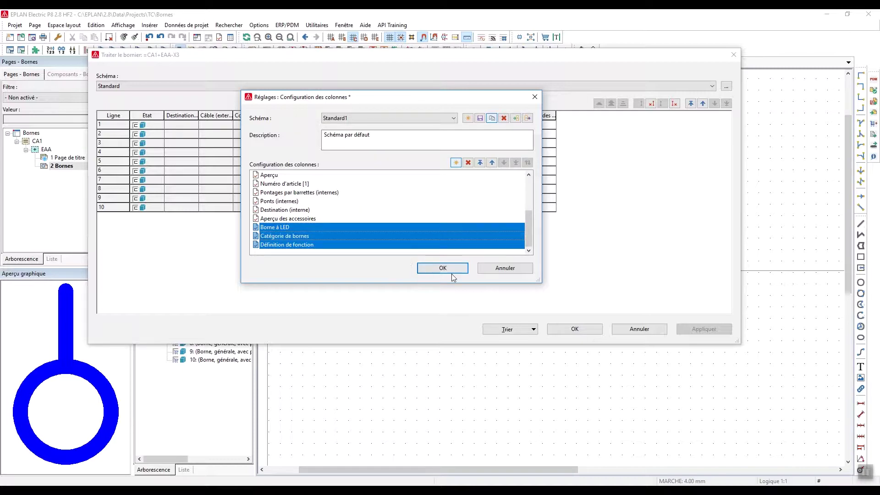
click(436, 270)
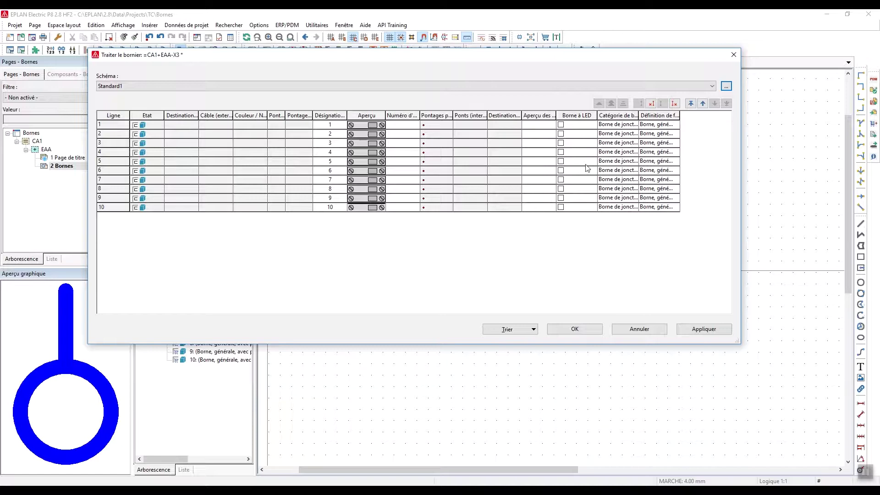
Mark terminal 1 of strip X3 as Borne à LED, set terminal 2's category to Borne de diode, and apply both changes.
click(560, 125)
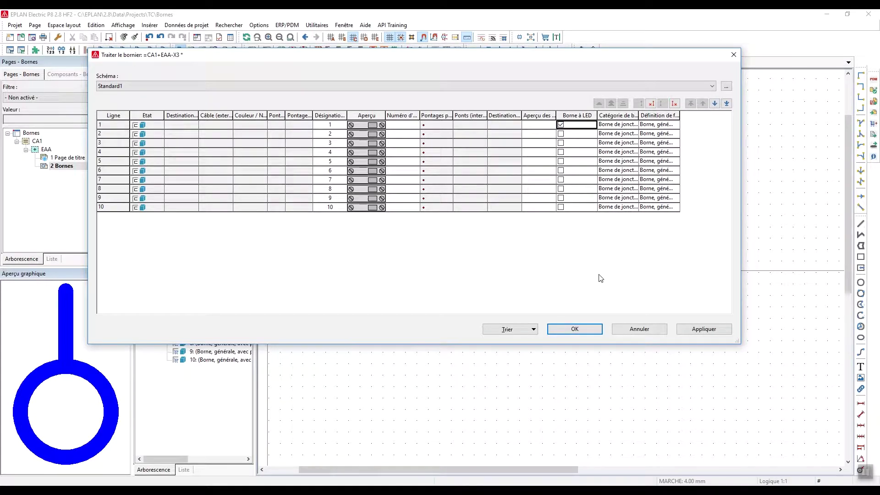
click(715, 331)
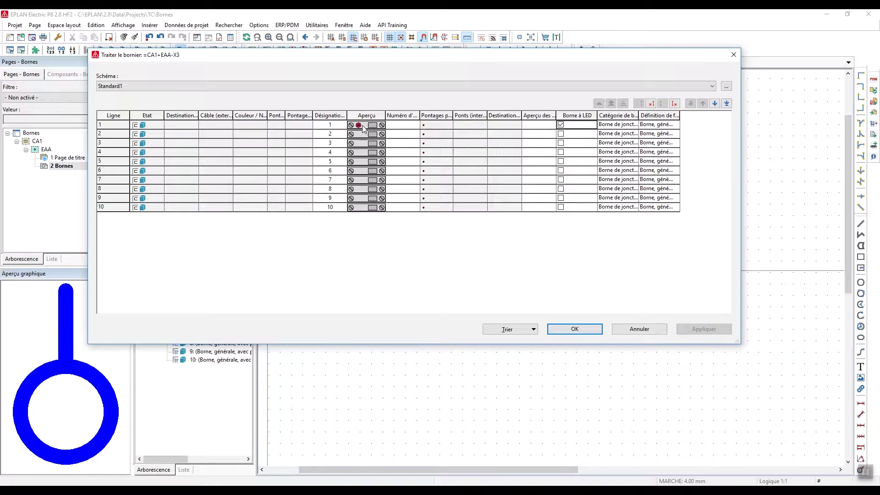
click(635, 134)
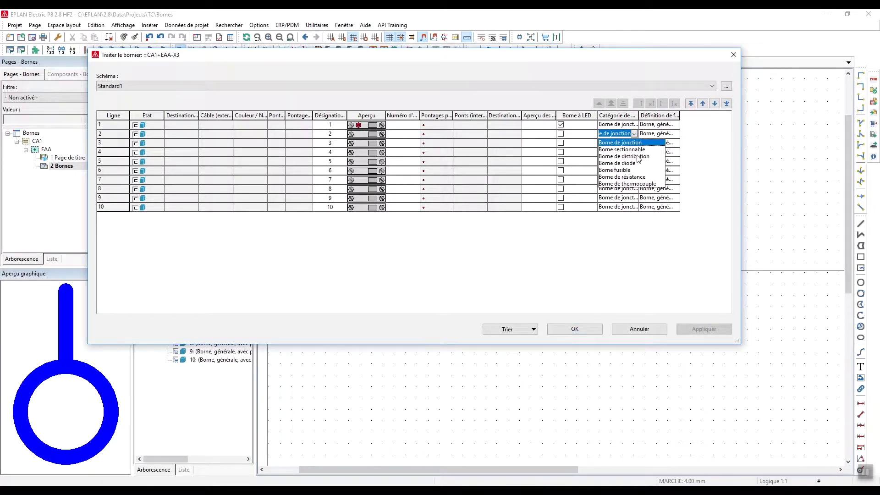
click(635, 163)
click(496, 145)
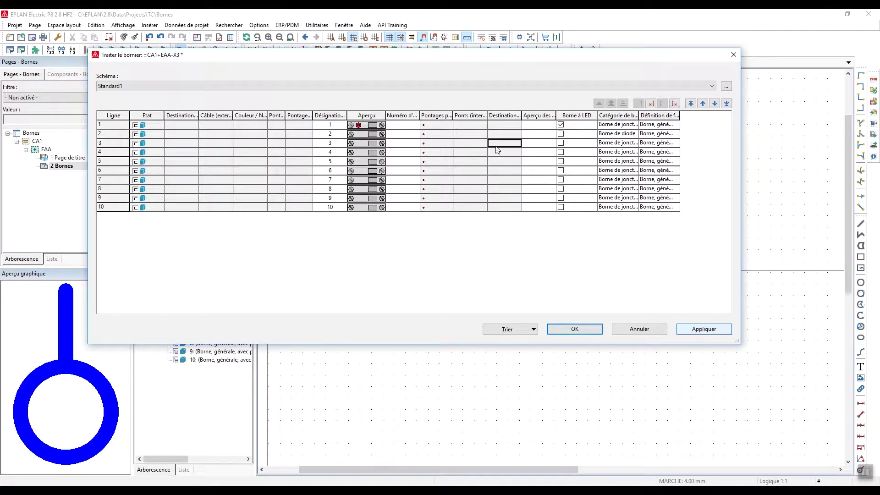
click(693, 333)
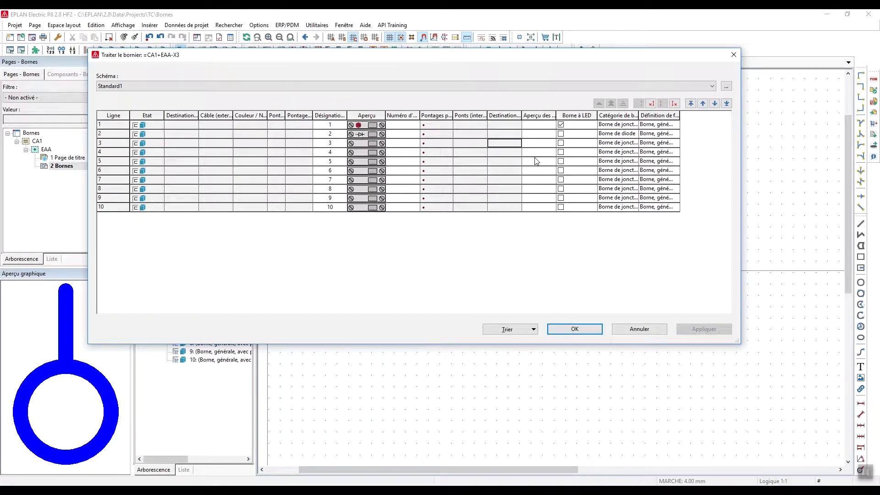
Set the category of terminal 3 of strip X3 to Borne fusible and apply the change.
click(635, 144)
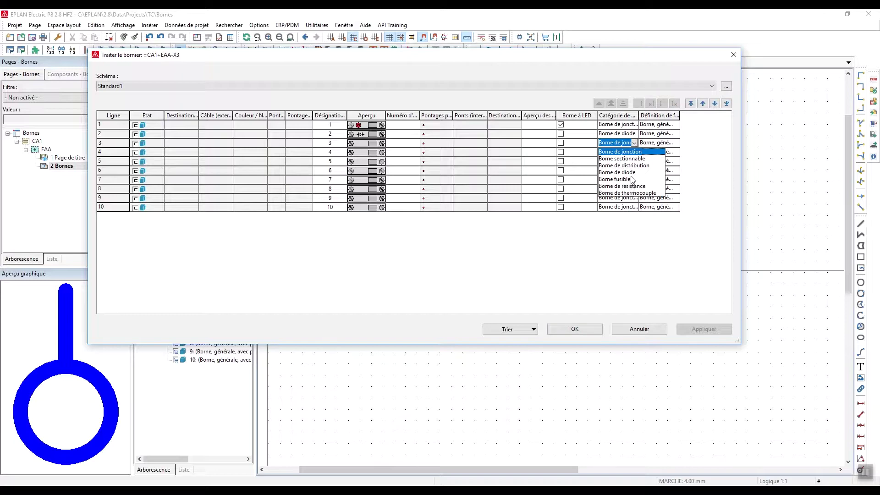
click(616, 179)
click(469, 161)
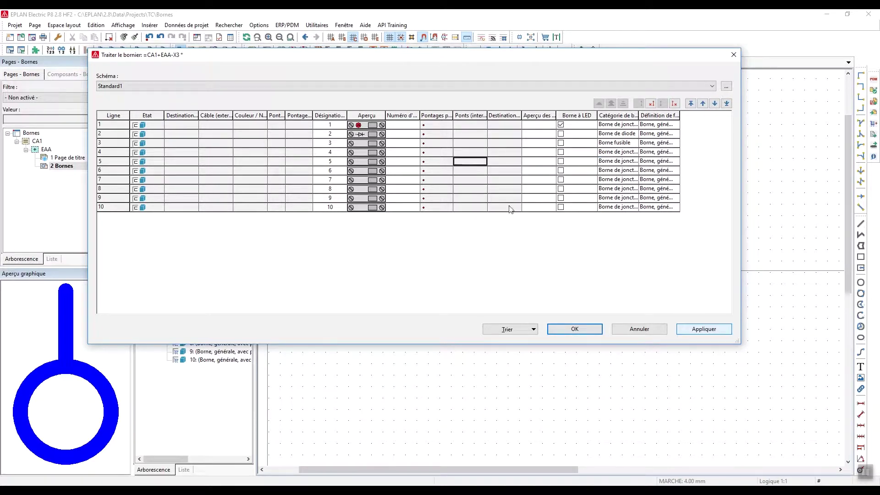
click(699, 330)
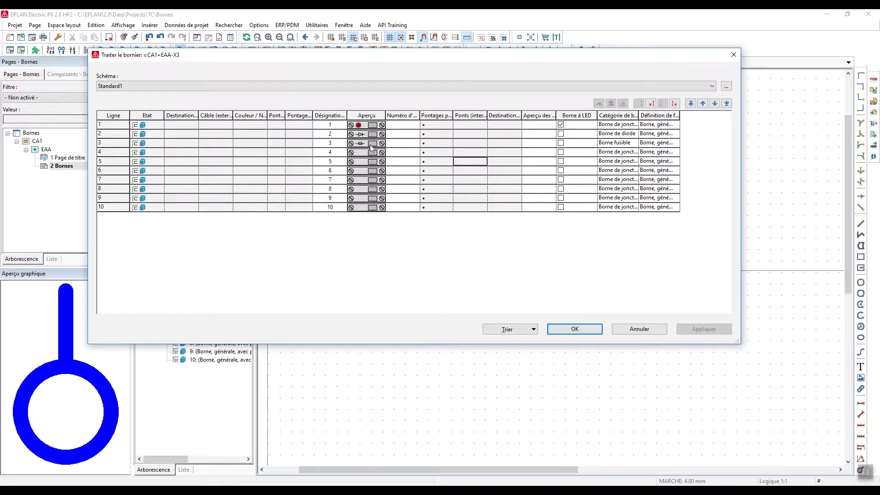
click(636, 155)
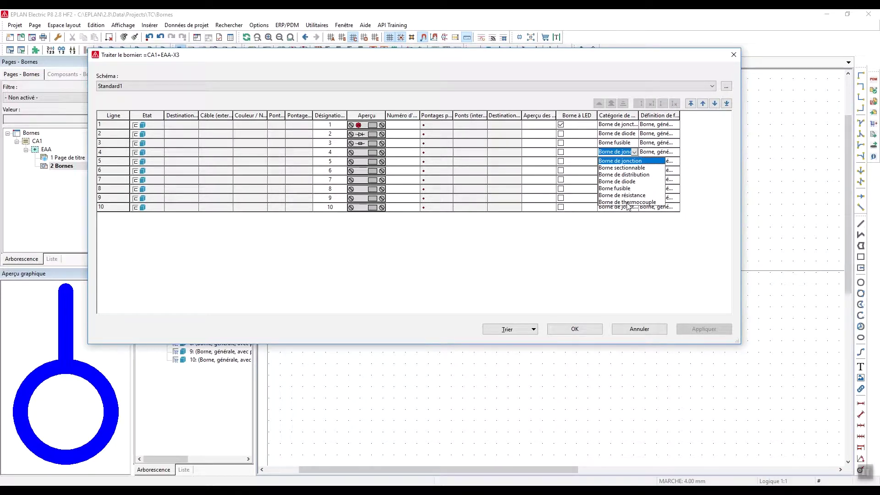
click(488, 163)
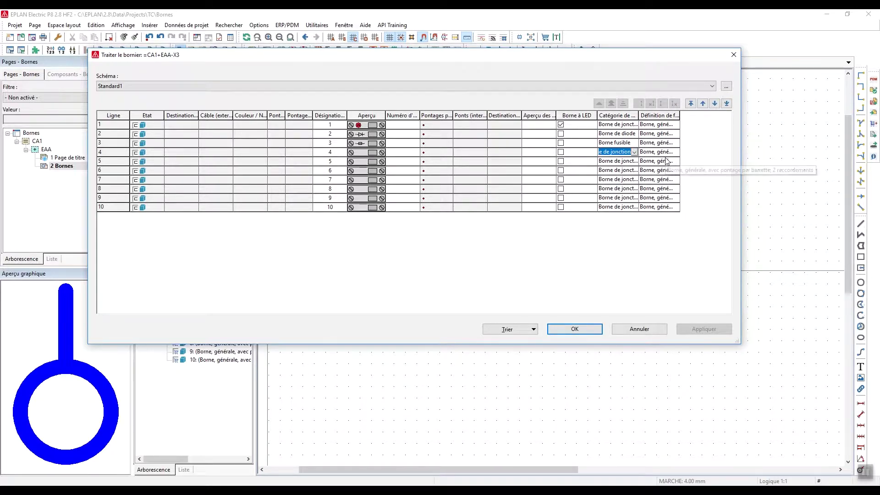
click(360, 160)
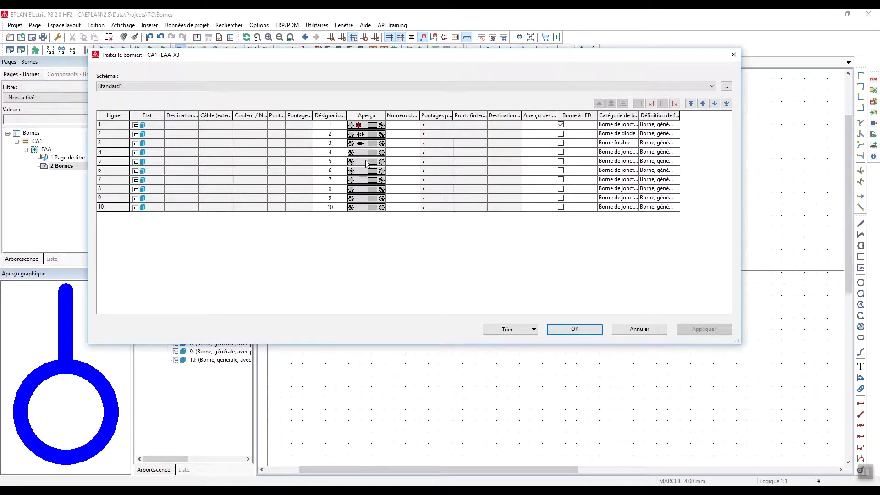
Set terminal 5 of strip X3 to the function definition Borne N avec pontage par barrette, 2 raccordements, and apply the change.
click(675, 161)
click(675, 161)
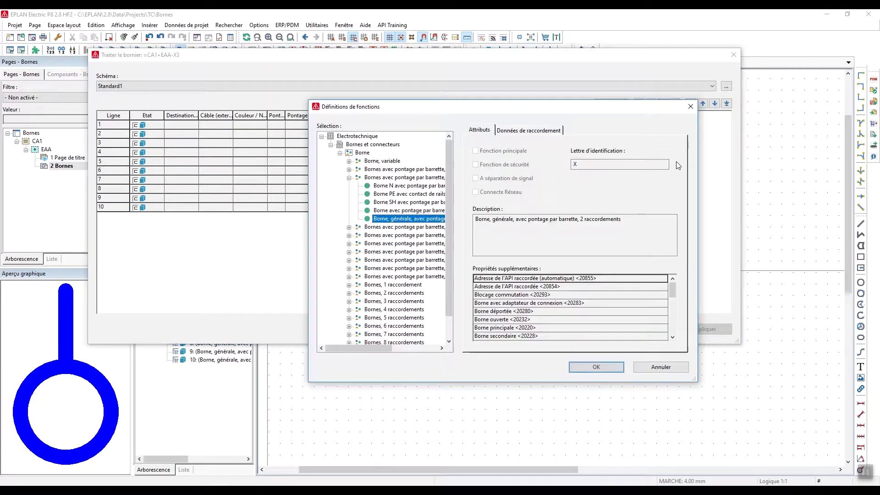
drag(614, 113, 600, 114)
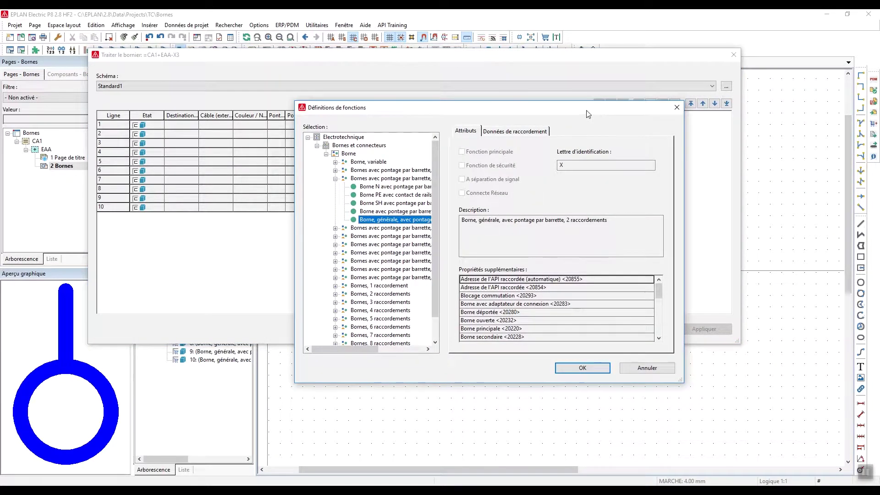
click(378, 187)
click(576, 368)
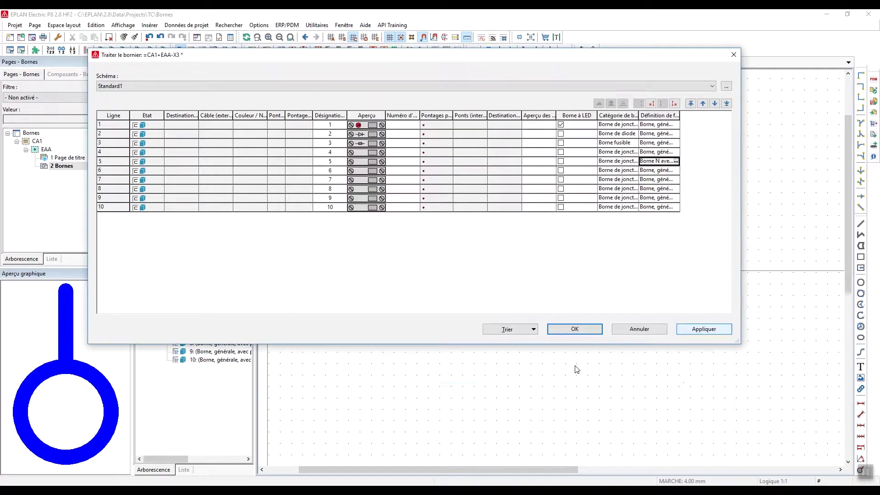
click(698, 330)
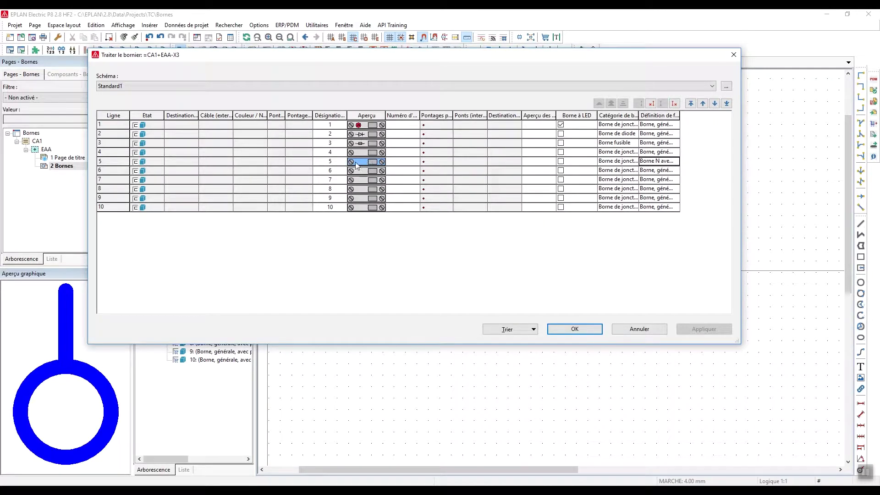
Change terminal 6 of strip X3 to the function definition Borne PE avec contact de rails, 2 raccordements, and apply it.
click(678, 170)
click(676, 170)
click(392, 195)
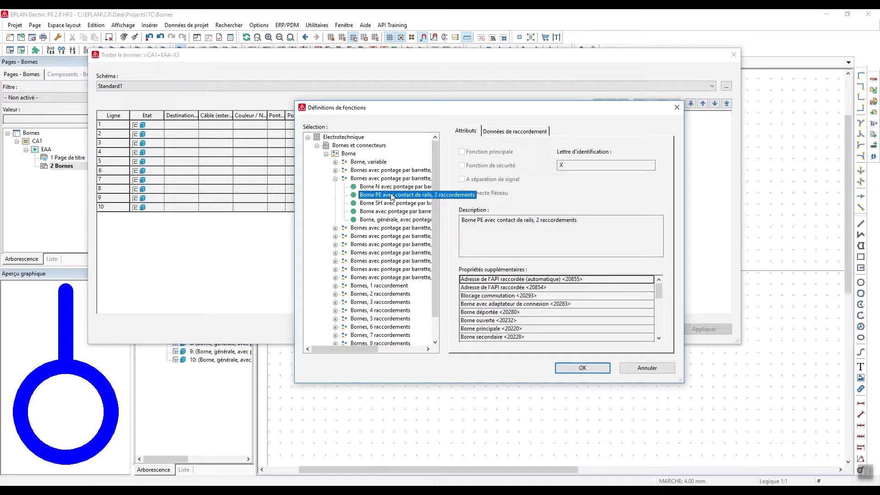
click(595, 368)
click(713, 333)
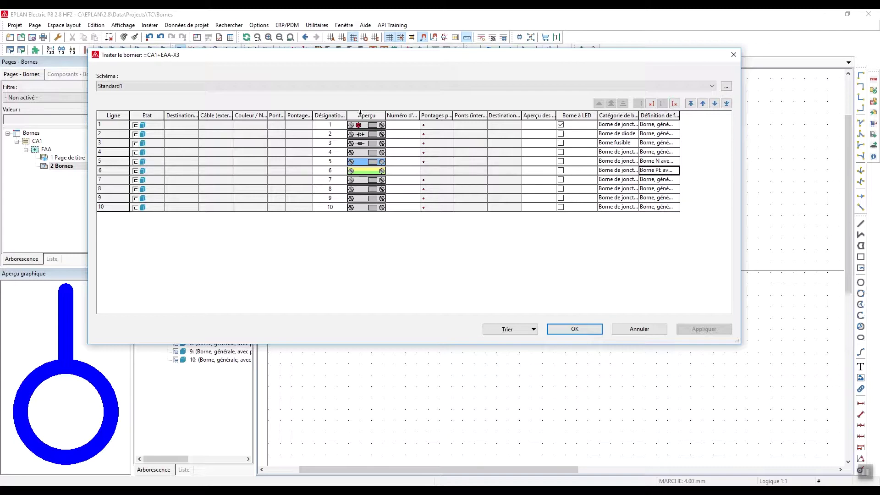
Widen the Numéro d'article [1] column and view the article selection for terminal 1 of strip X3 without assigning an article.
drag(364, 130, 386, 228)
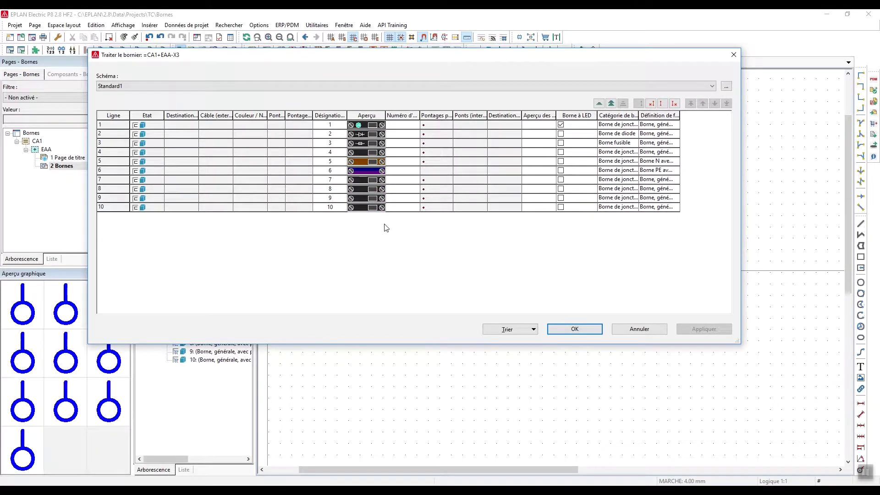
click(369, 143)
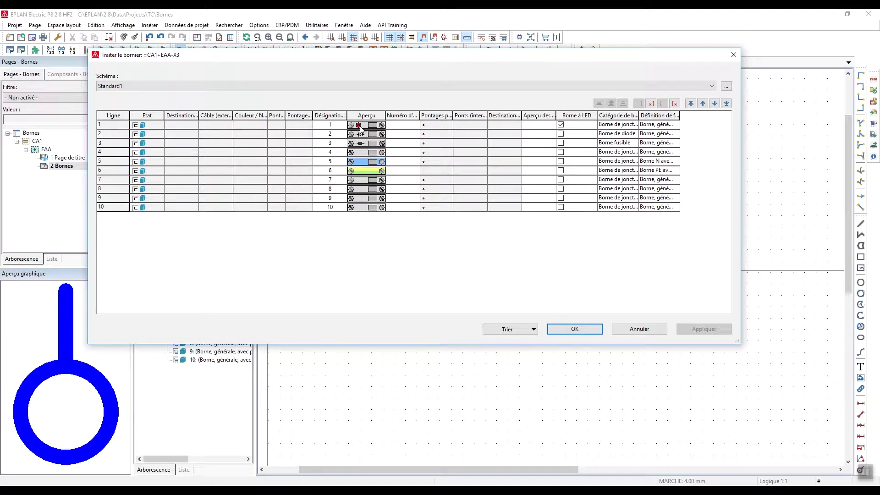
drag(419, 114, 439, 114)
click(426, 125)
click(436, 124)
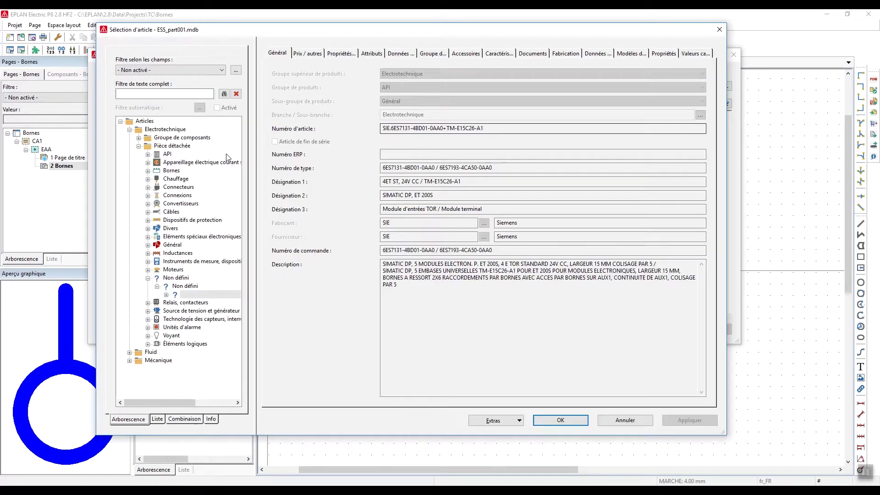
click(633, 424)
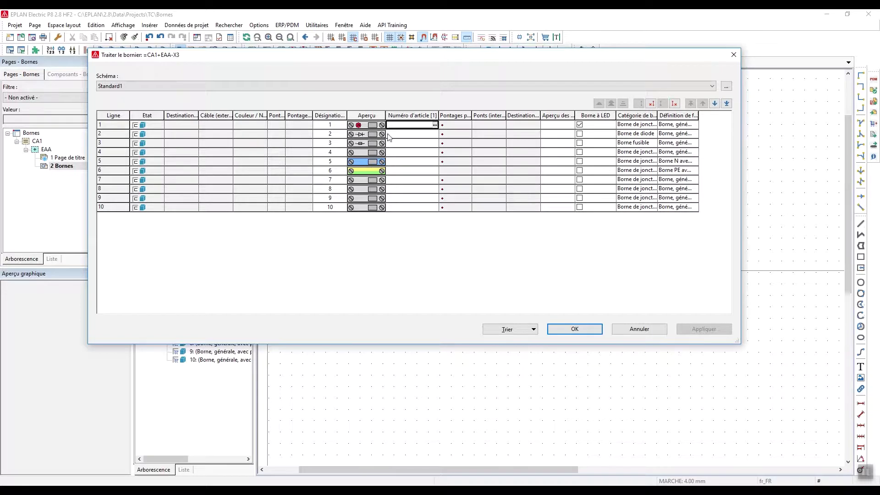
Examine main articles PXC.3036550 and PXC.3036563 in the device selection for terminal 1 of strip X3, without assigning either.
right_click(371, 129)
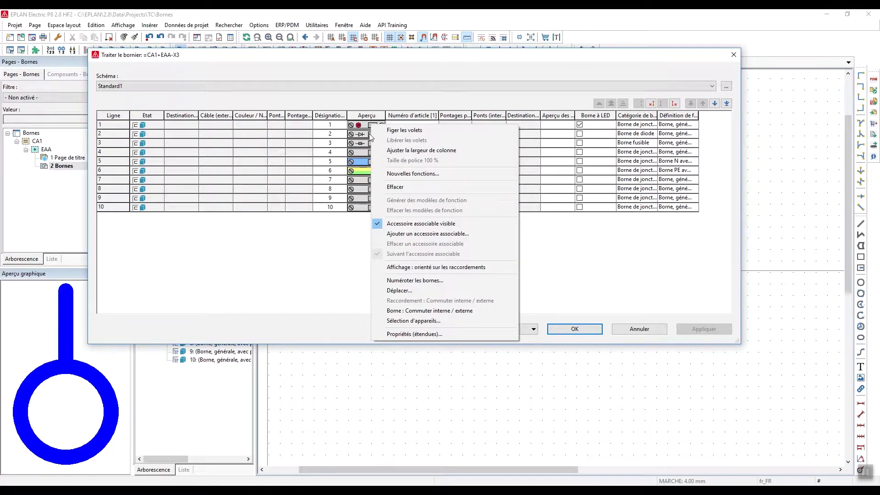
click(419, 320)
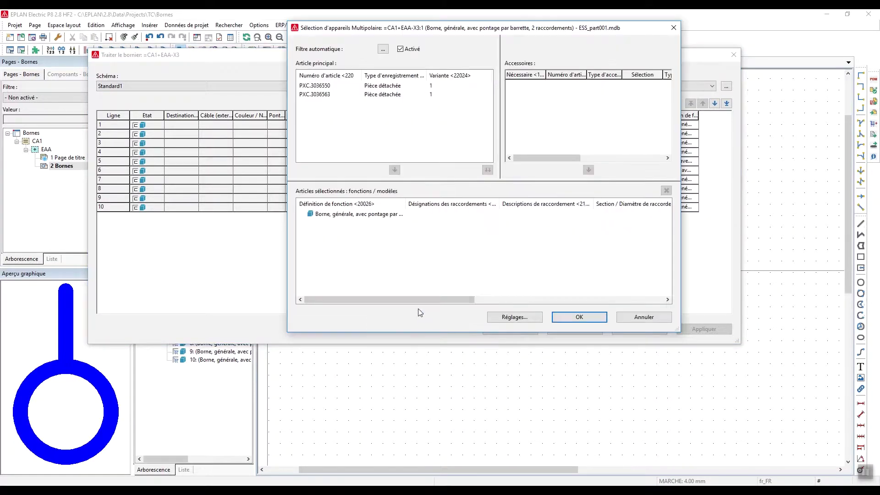
click(364, 85)
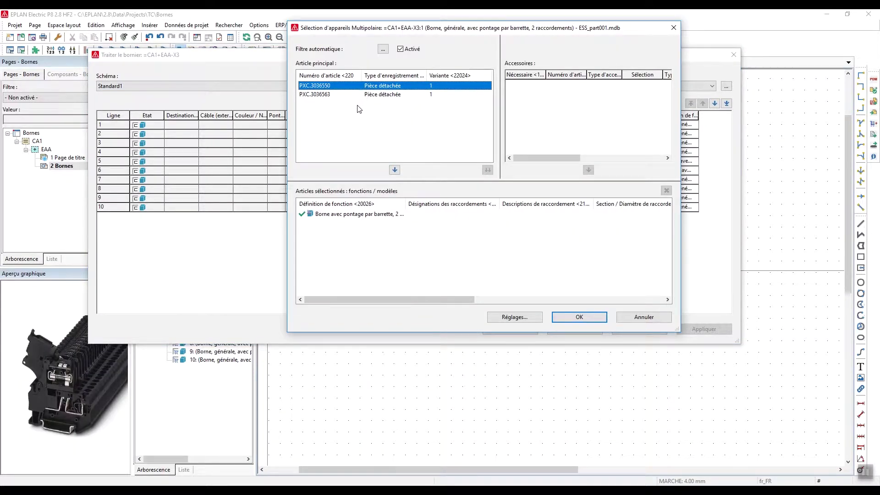
click(386, 95)
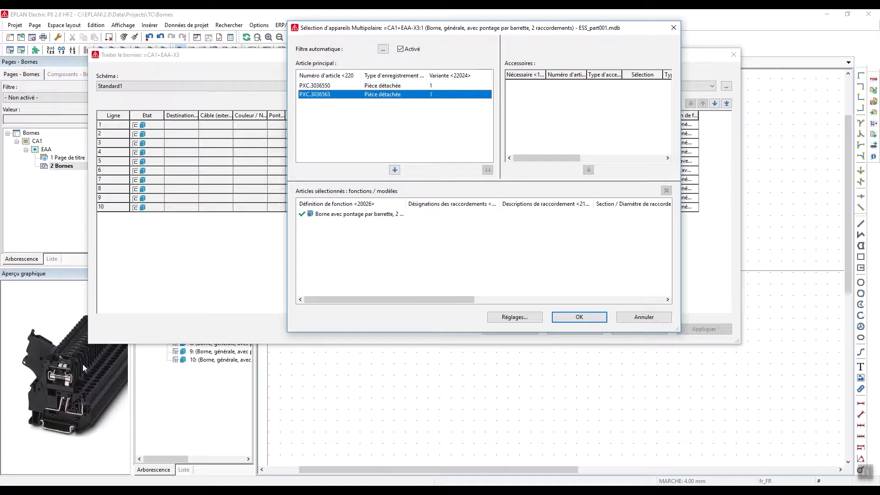
drag(415, 33, 301, 54)
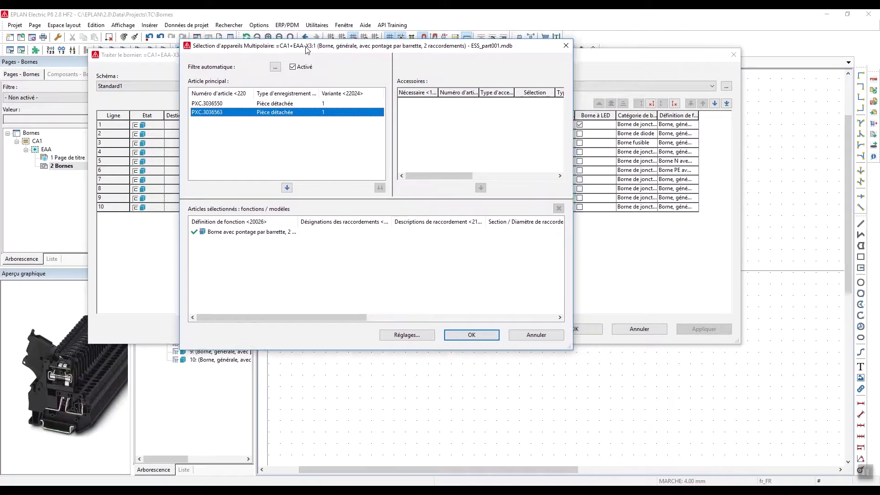
click(529, 339)
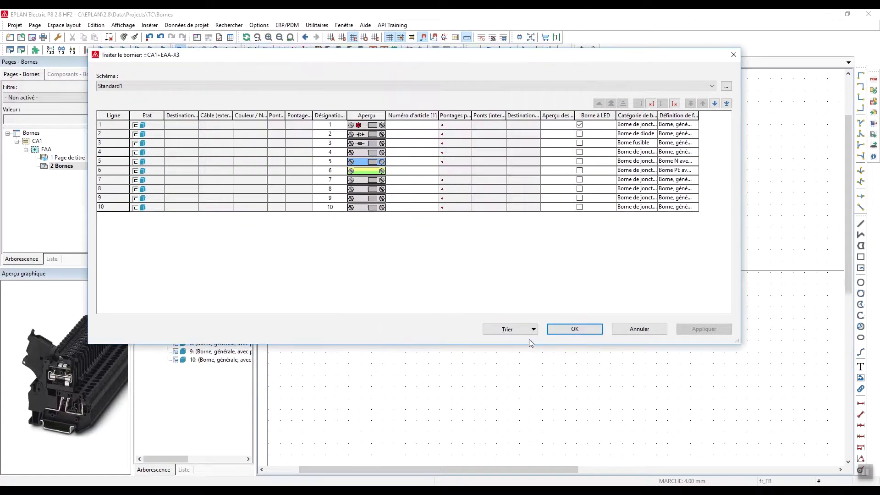
Check main article PXC. 3002545 in the device selection for PE terminal 6 of strip X3, without assigning it.
click(359, 189)
right_click(369, 173)
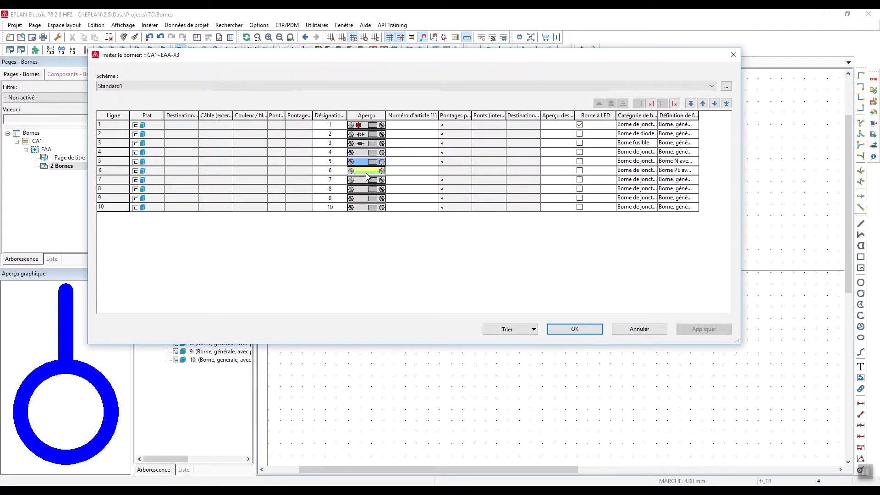
click(408, 370)
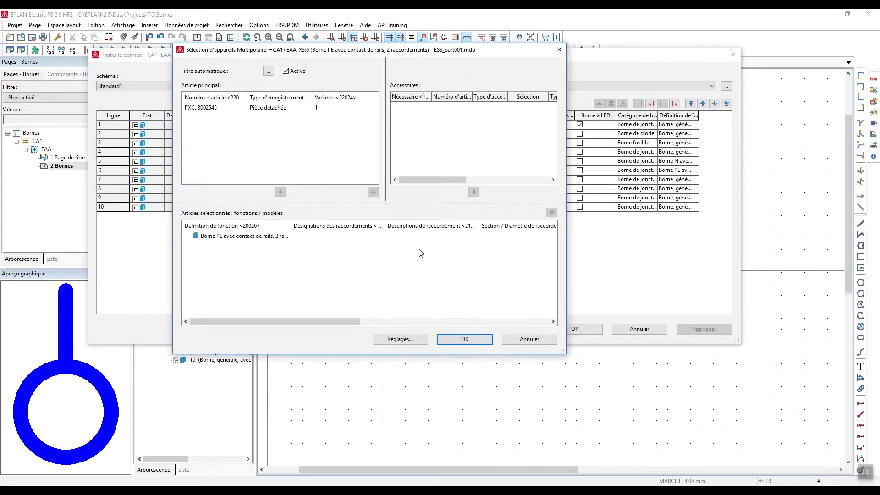
click(247, 108)
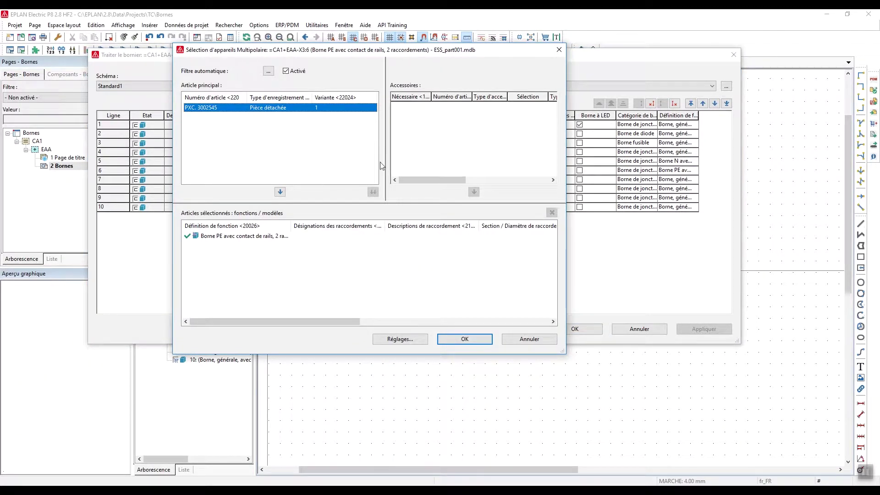
click(552, 340)
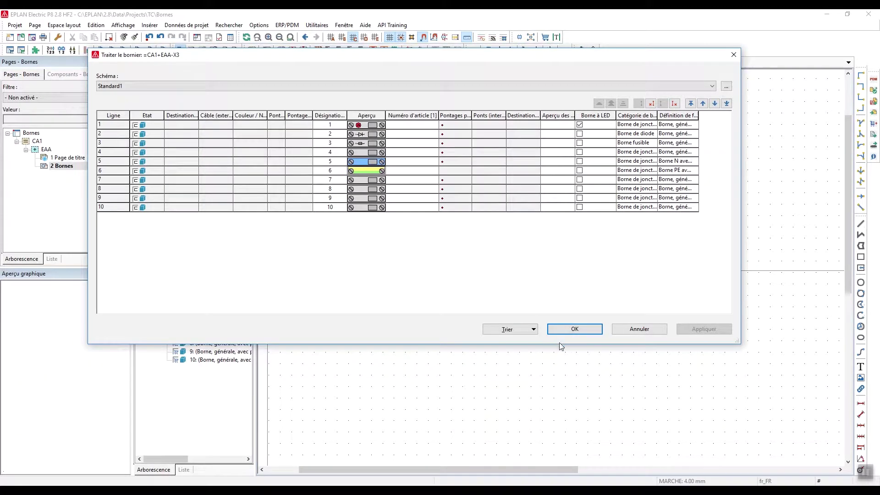
Check main article PXC.3031225 in the device selection for N terminal 5 without assigning it, and close the strip X3 editor.
right_click(371, 163)
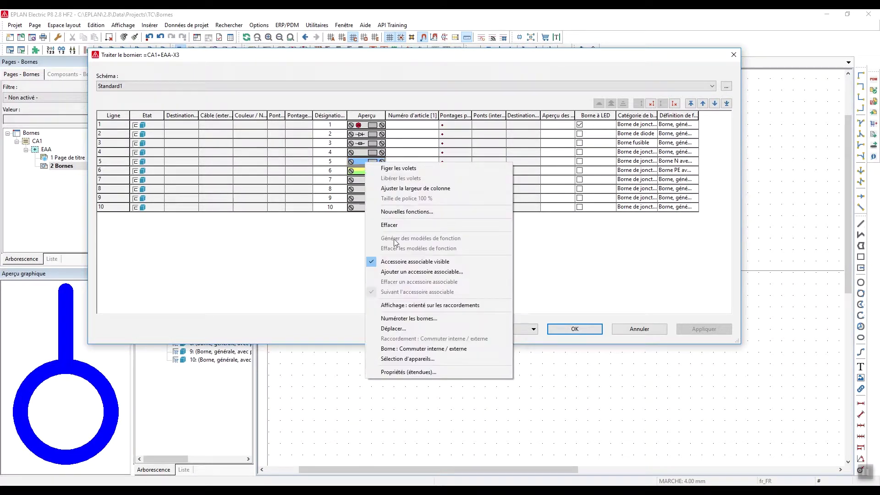
click(402, 359)
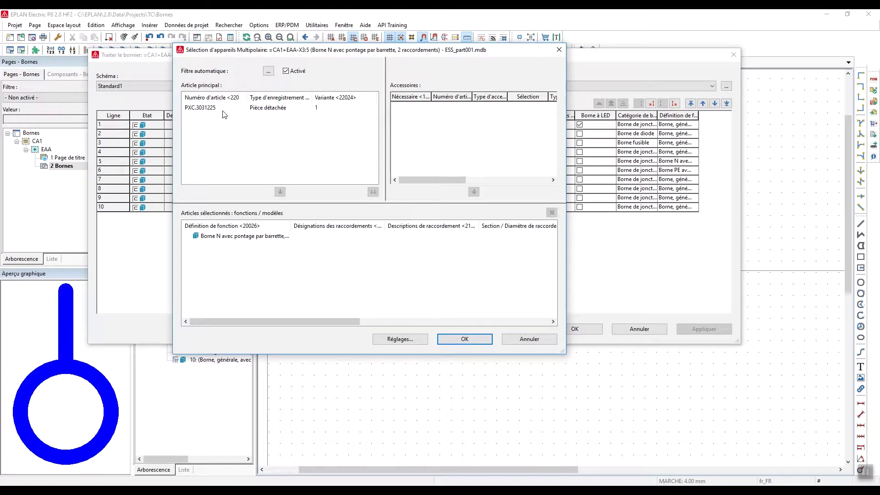
click(224, 108)
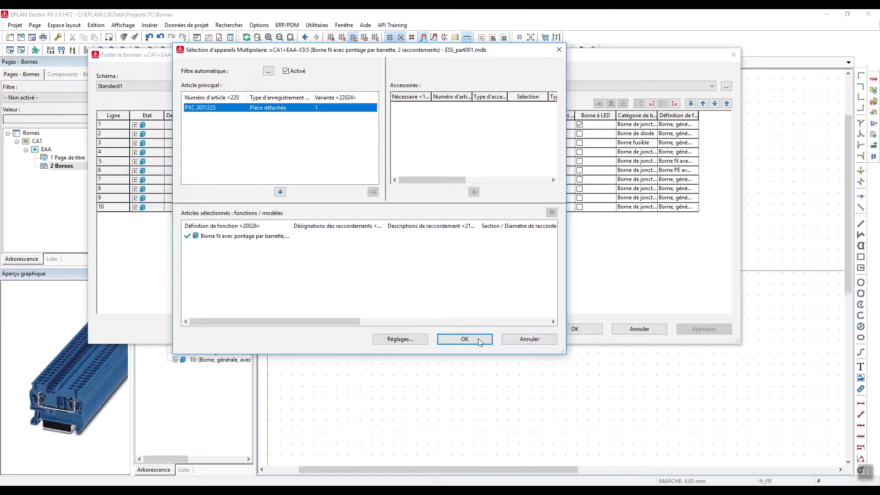
click(546, 342)
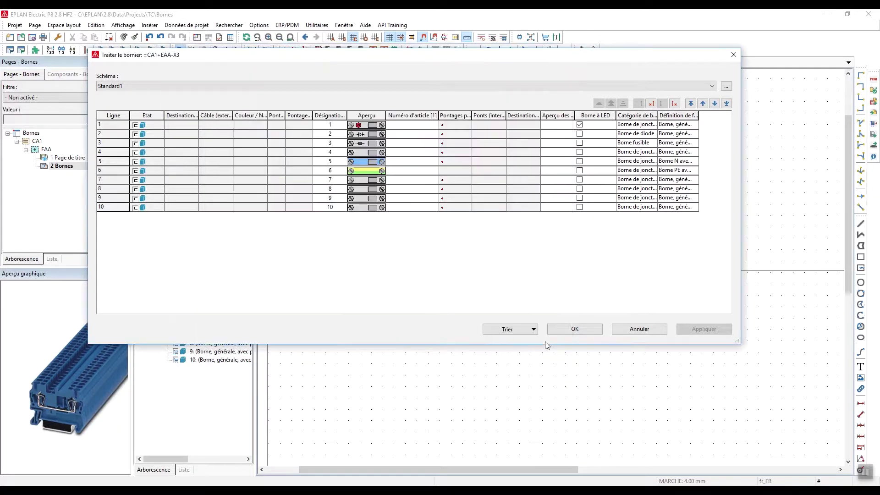
click(638, 330)
scroll(431, 277, down, 3)
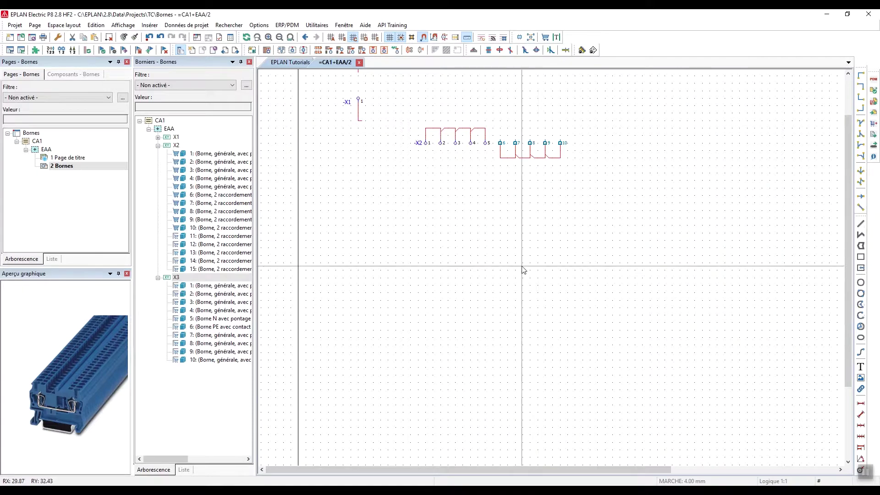
right_click(504, 274)
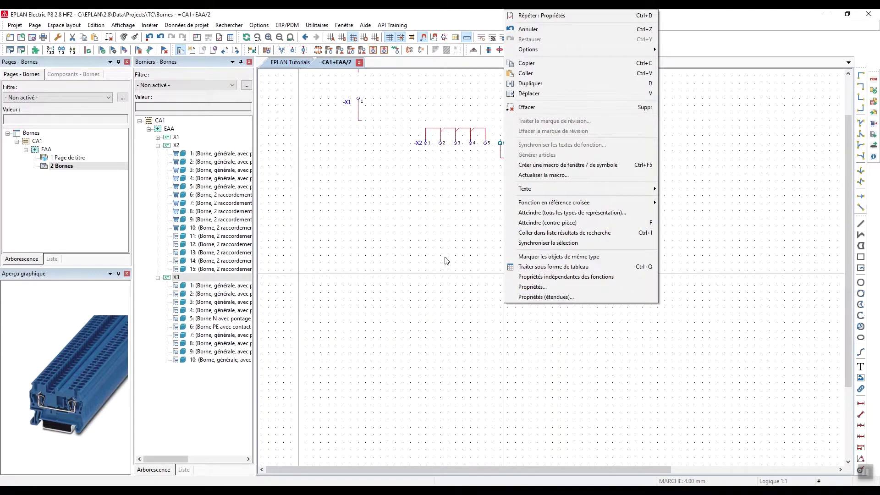
right_click(443, 298)
key(Escape)
scroll(428, 220, up, 4)
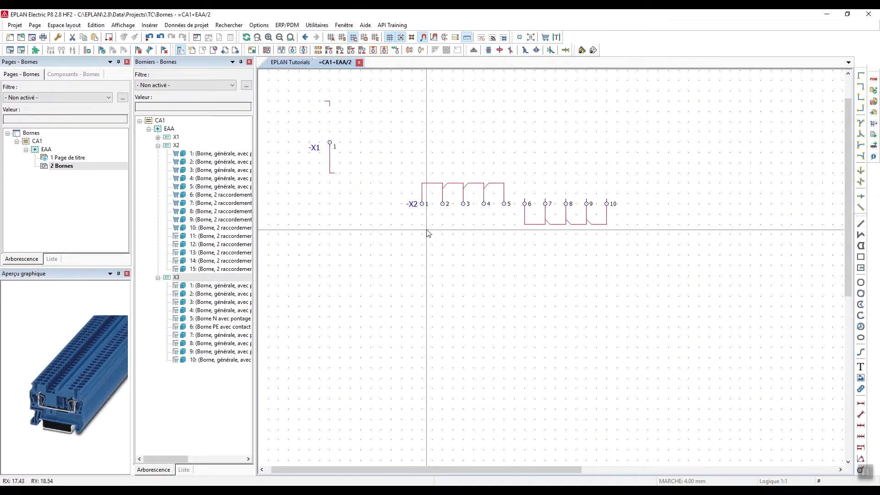
scroll(508, 257, down, 4)
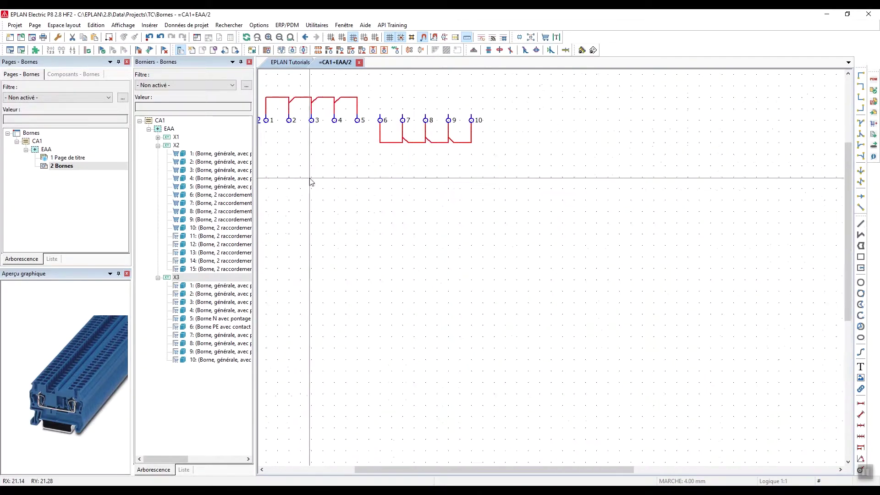
Place the four-connection terminal symbol XT4_2 from Bornes et connecteurs on the page below strip X2, at about RX 45, RY 35.
right_click(420, 257)
click(481, 311)
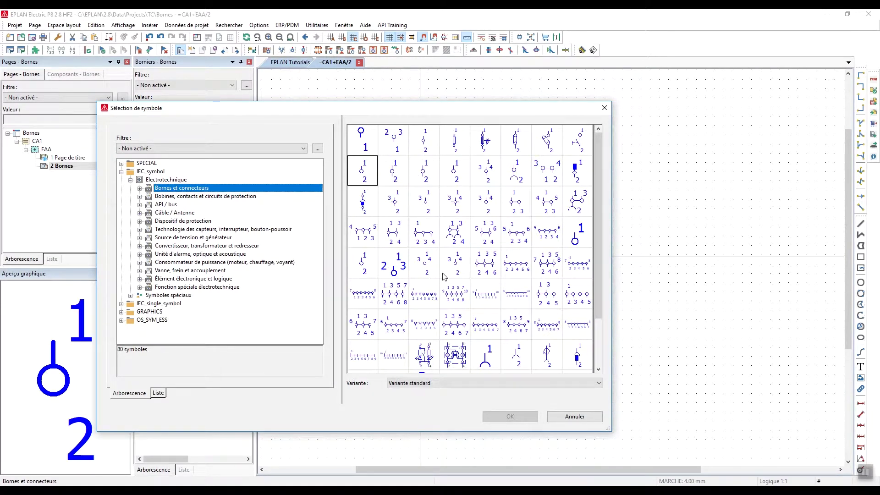
click(444, 275)
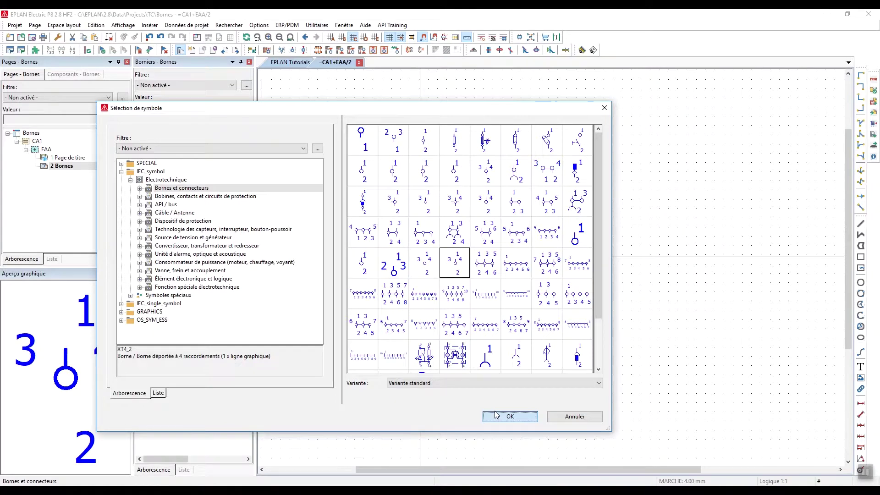
click(509, 416)
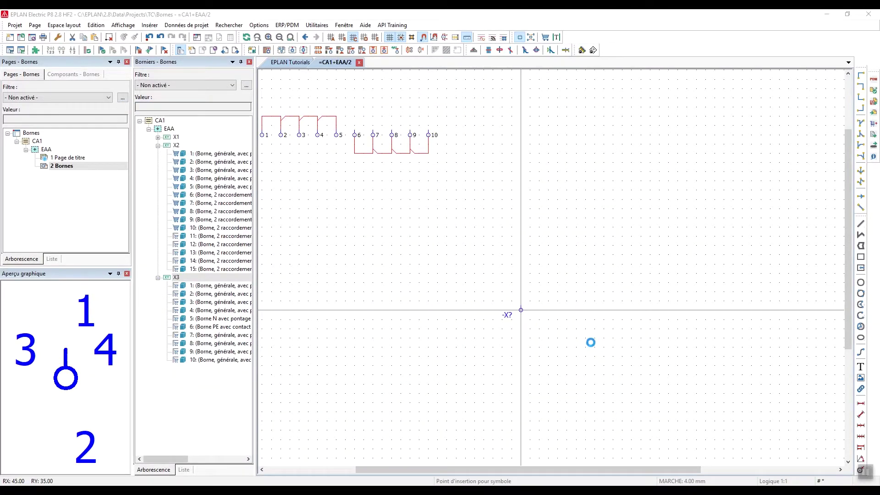
click(521, 309)
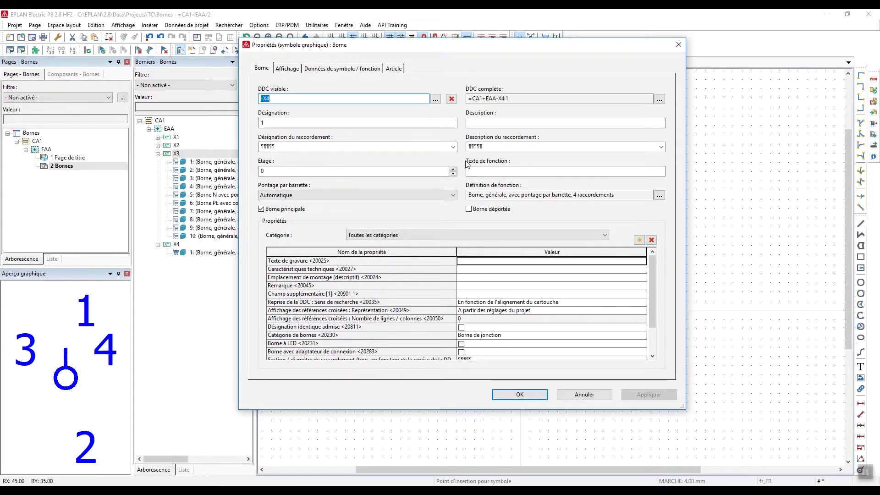
Set the function definition of terminal 1 in strip X4 to Borne, générale, avec pontage par barrette, 2 raccordements, and accept its properties.
click(659, 196)
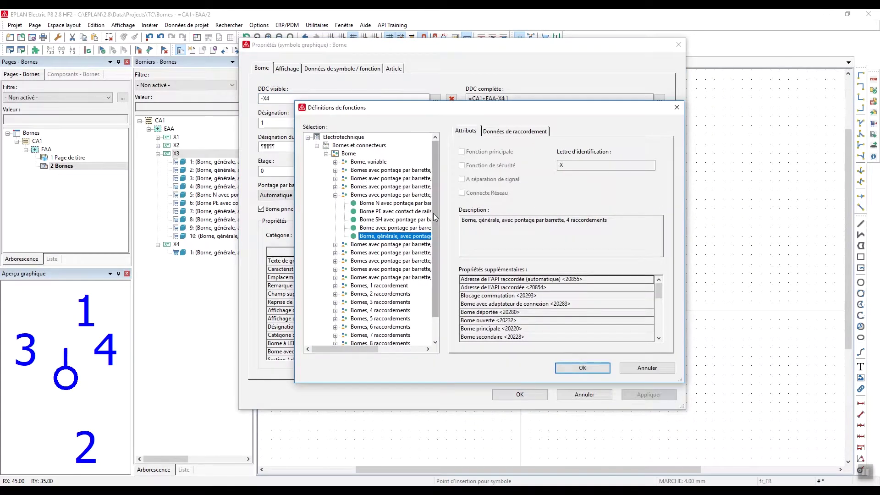
double_click(389, 194)
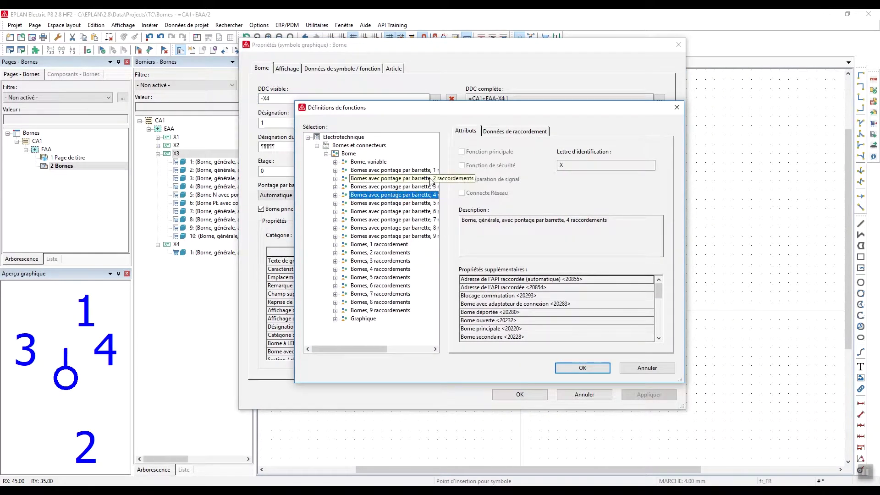
click(337, 181)
click(335, 178)
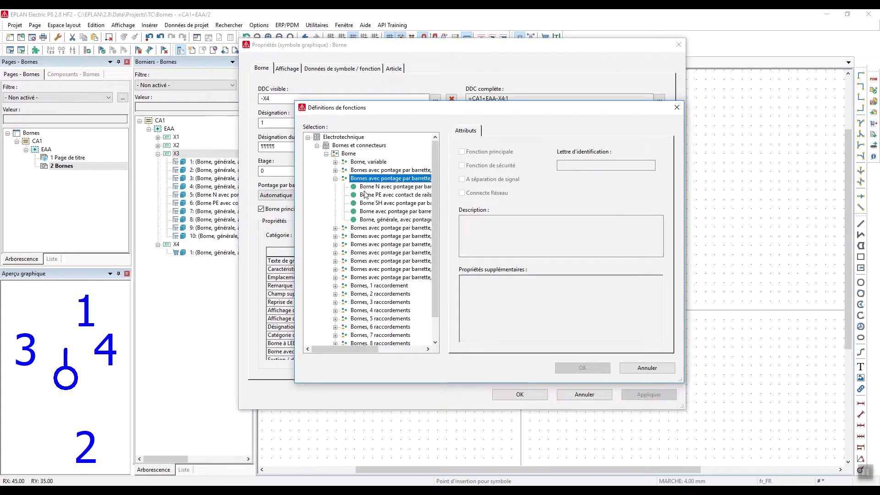
click(394, 220)
click(582, 367)
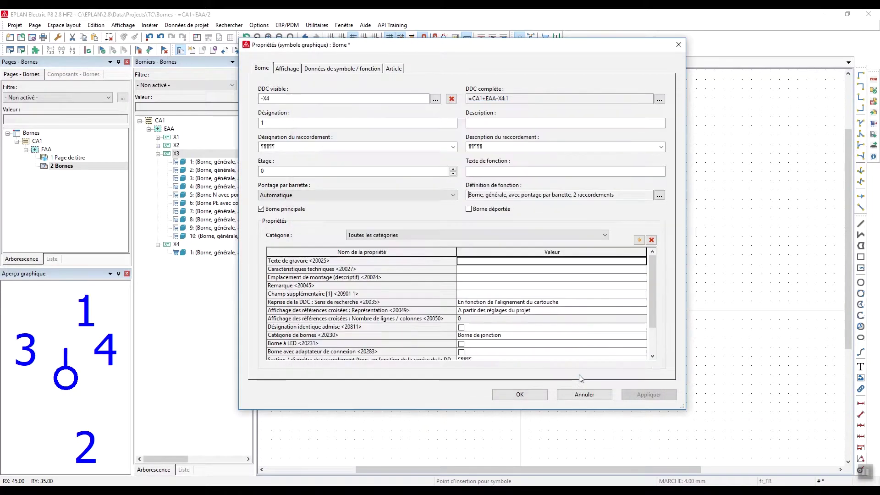
click(560, 447)
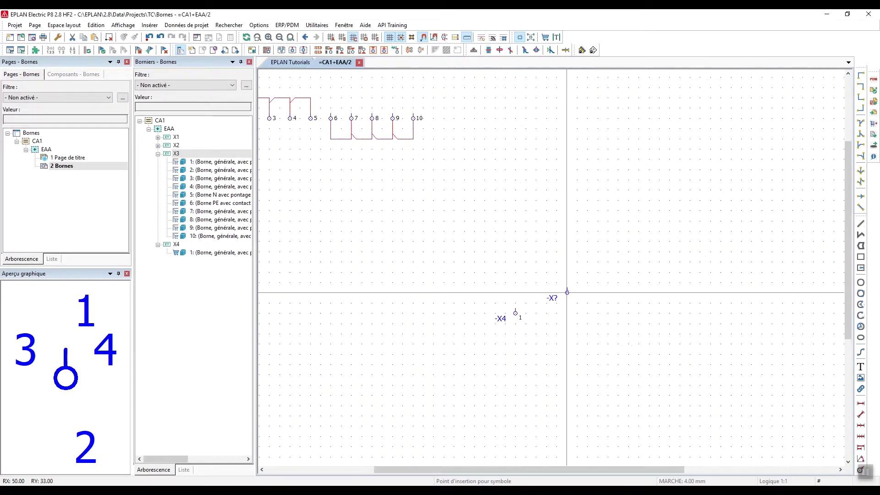
Copy terminal 1 of strip X4 and paste it two grid units to its right, using the Numéroter insertion mode.
scroll(527, 310, up, 2)
click(536, 314)
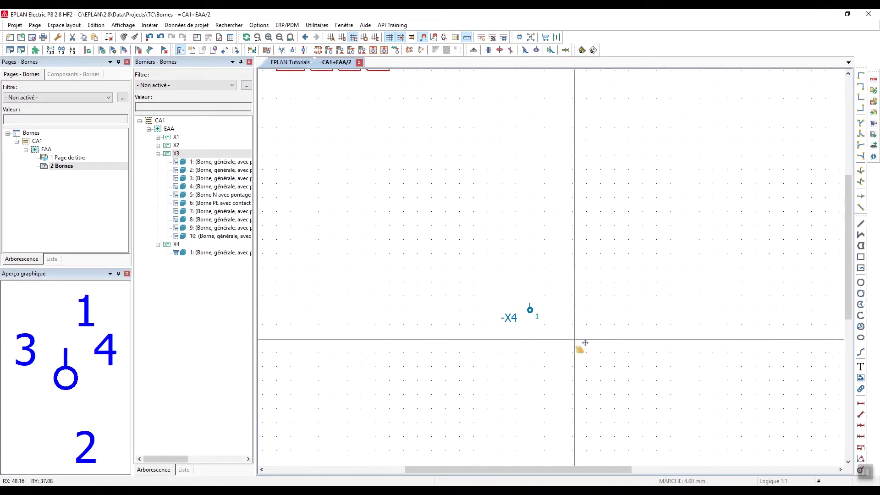
click(488, 268)
click(515, 321)
key(ctrl+c)
key(ctrl+v)
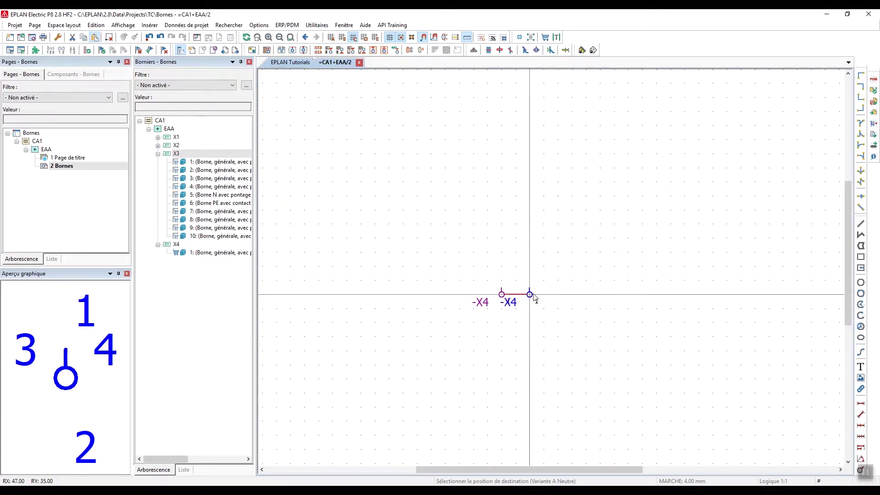
click(531, 296)
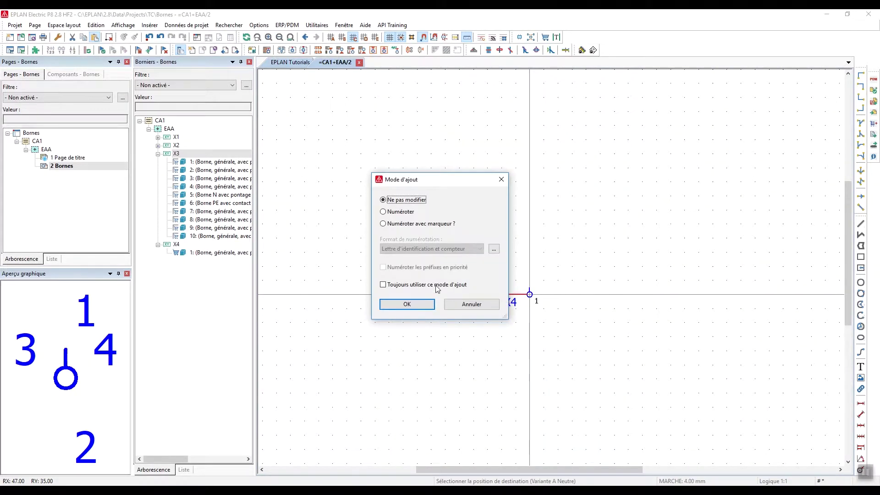
click(395, 212)
click(407, 304)
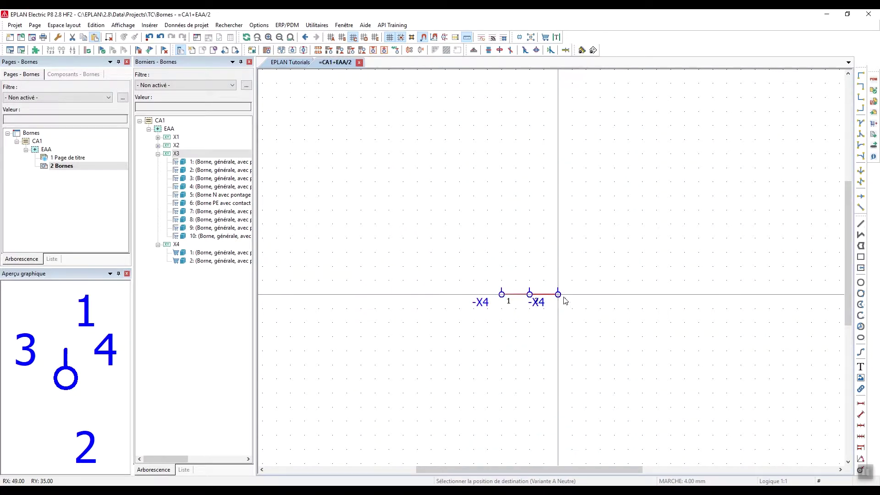
Paste four more copies in the same row at two-grid spacing to form terminals 3 to 6 of strip X4.
click(559, 296)
click(590, 297)
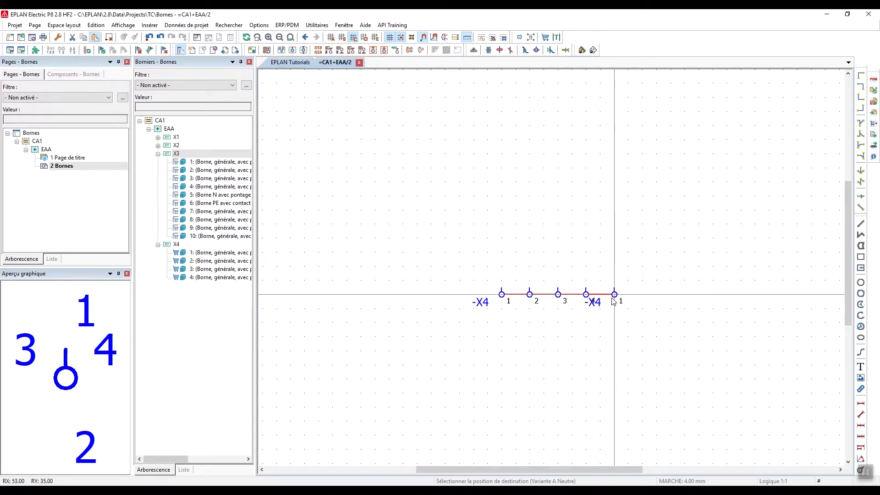
click(615, 296)
click(643, 296)
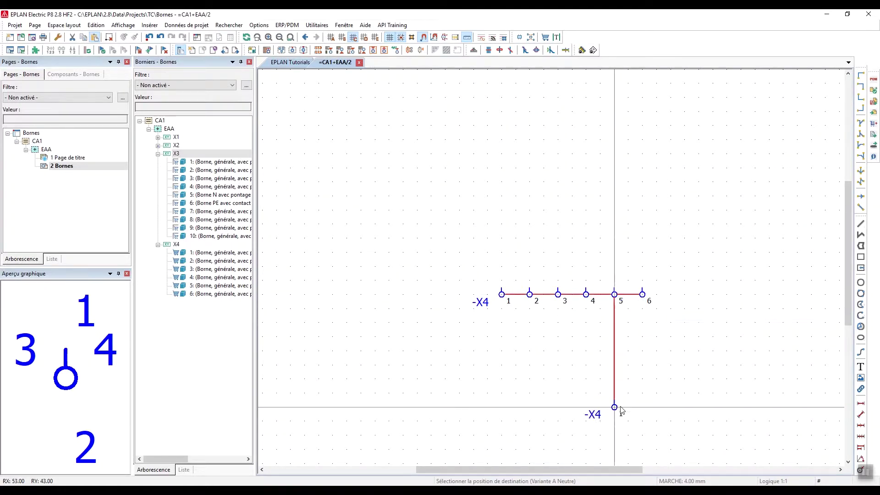
key(Escape)
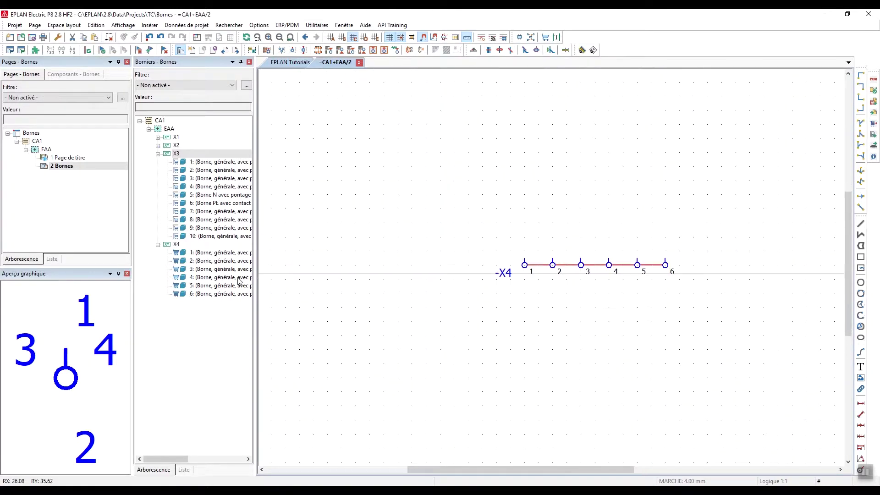
Check the strip jumpers between the six terminals in the X4 strip editor and close it without changes.
right_click(179, 248)
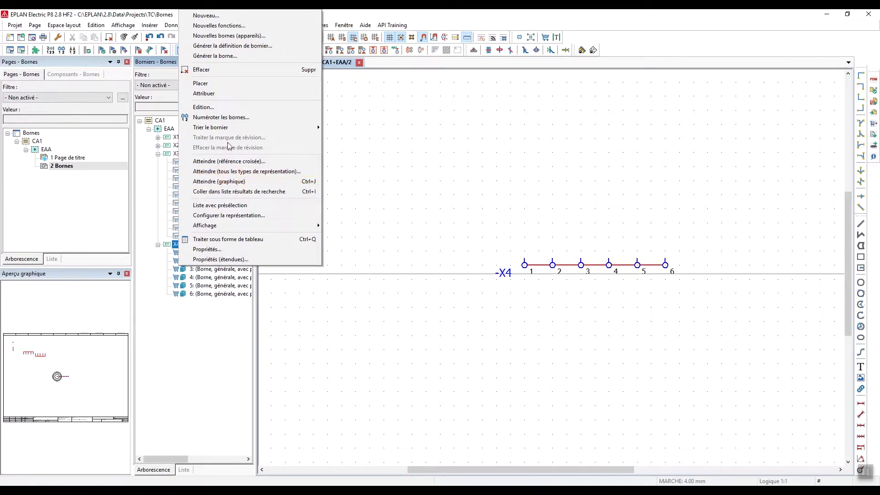
click(219, 107)
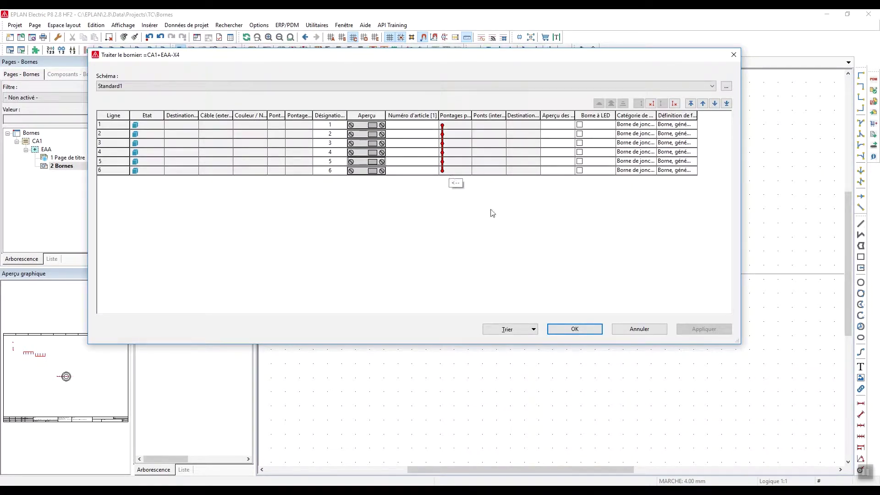
click(617, 333)
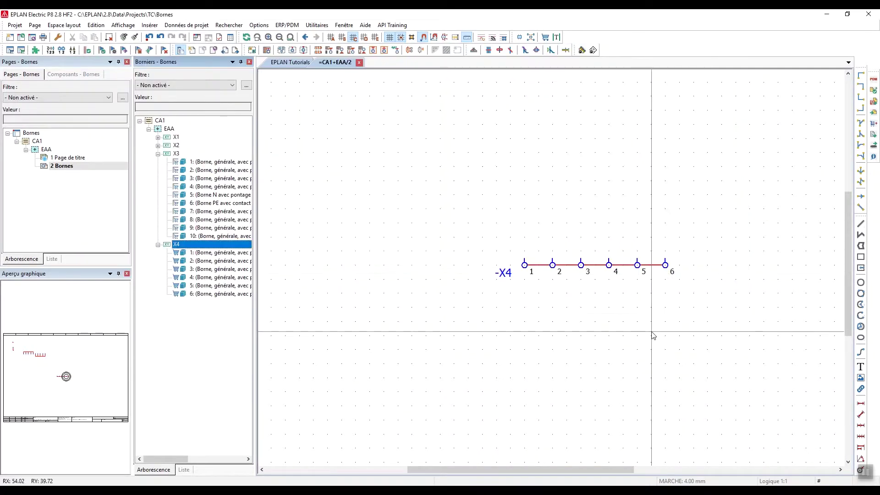
Place one angle connection symbol above and another below terminal 2 of strip X4, both in line with it.
click(860, 79)
click(553, 209)
click(552, 321)
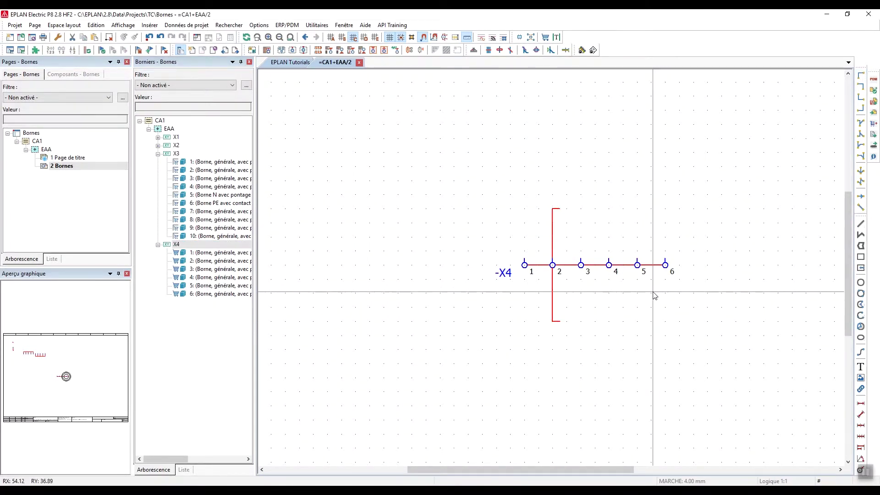
Move terminals 4 to 6 of strip X4 one grid unit to the right, away from terminal 3.
scroll(582, 255, up, 1)
scroll(602, 269, up, 1)
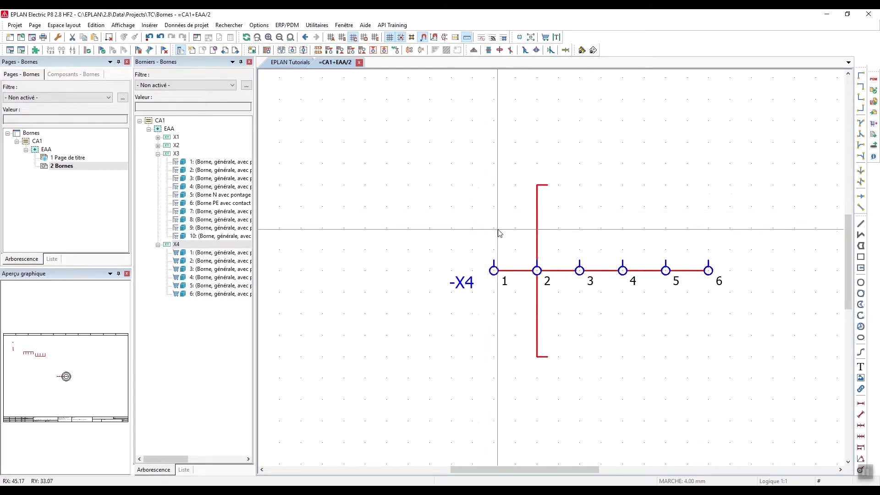
middle_drag(581, 275, 568, 257)
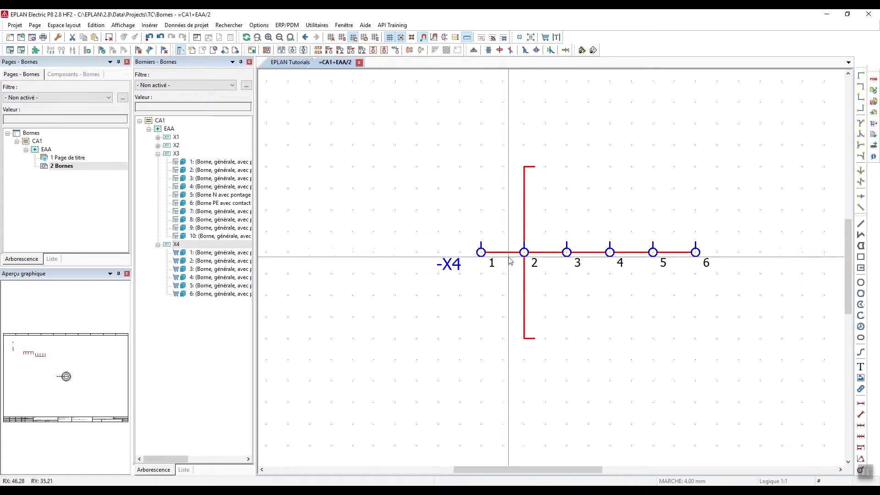
drag(600, 211, 718, 316)
drag(611, 261, 631, 261)
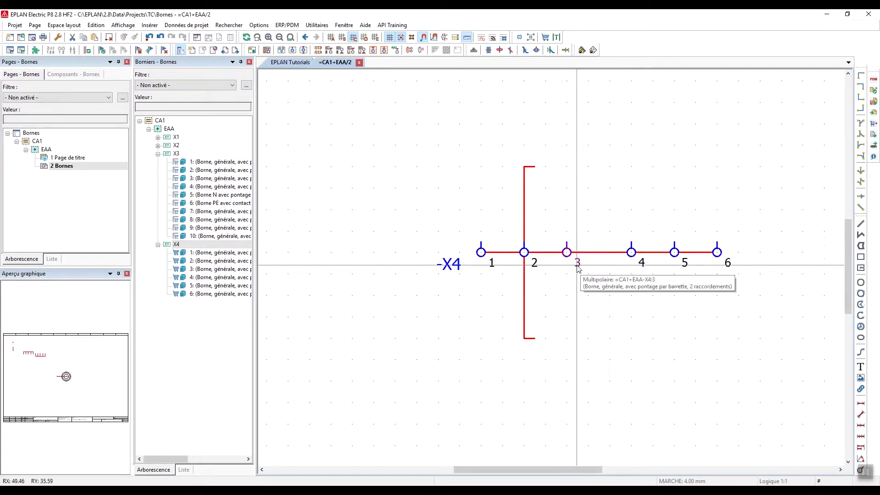
Insert an interruption point (Point d'interruption) on the connection between terminals 3 and 4 of strip X4.
click(149, 25)
mouse_move(189, 139)
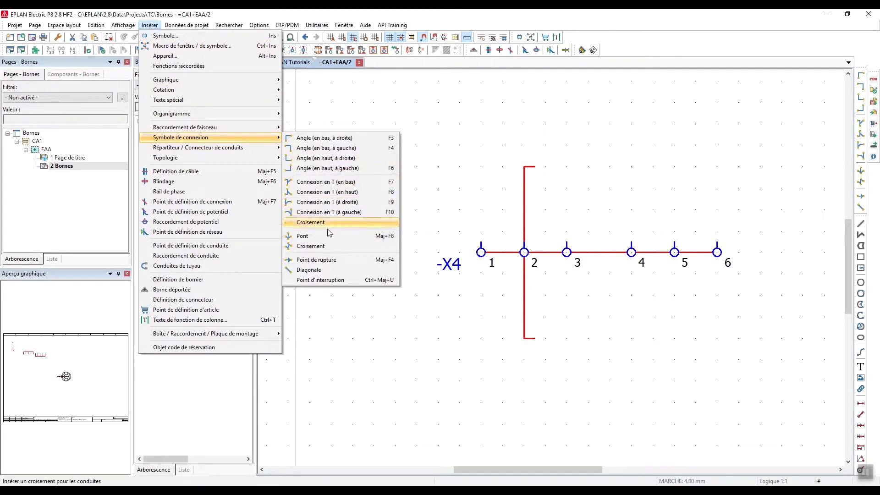
click(333, 280)
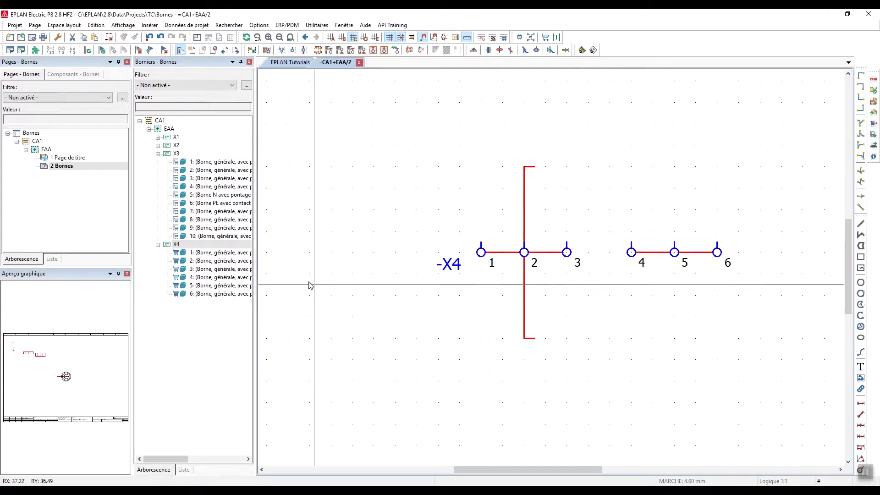
Examine how the jumpers are split between terminals 3 and 4 in the X4 strip editor, without applying changes.
right_click(186, 246)
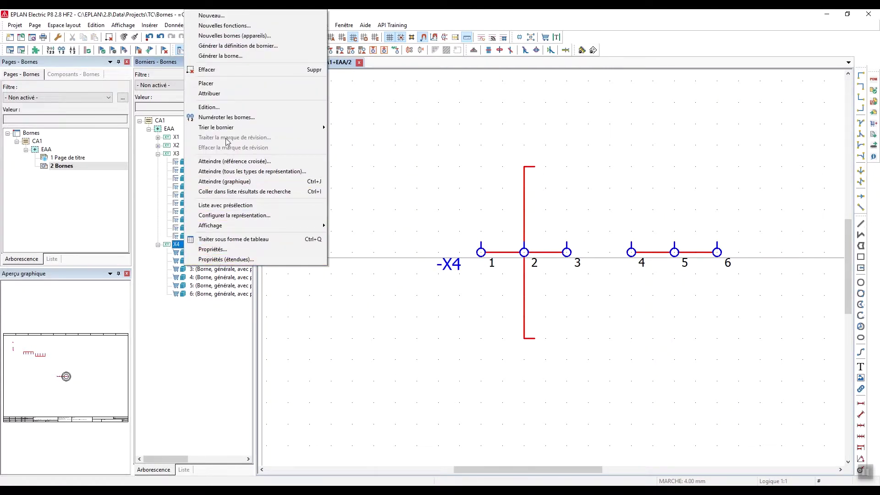
click(221, 108)
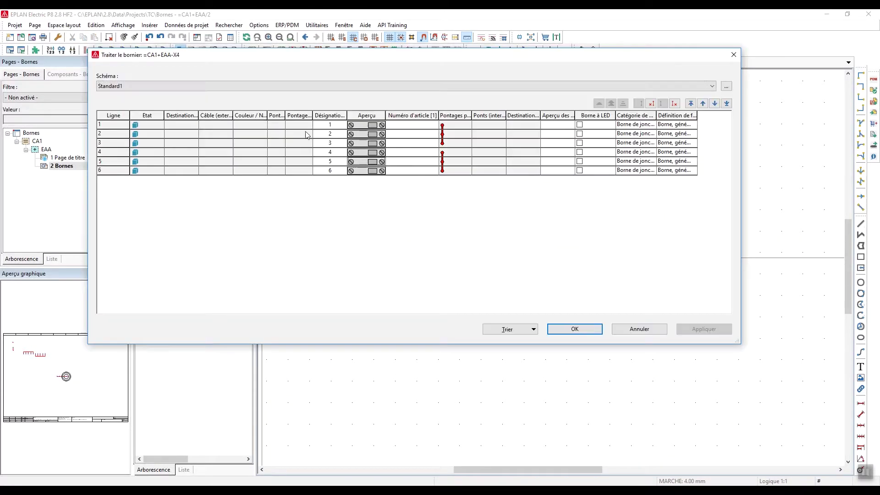
click(442, 154)
click(651, 330)
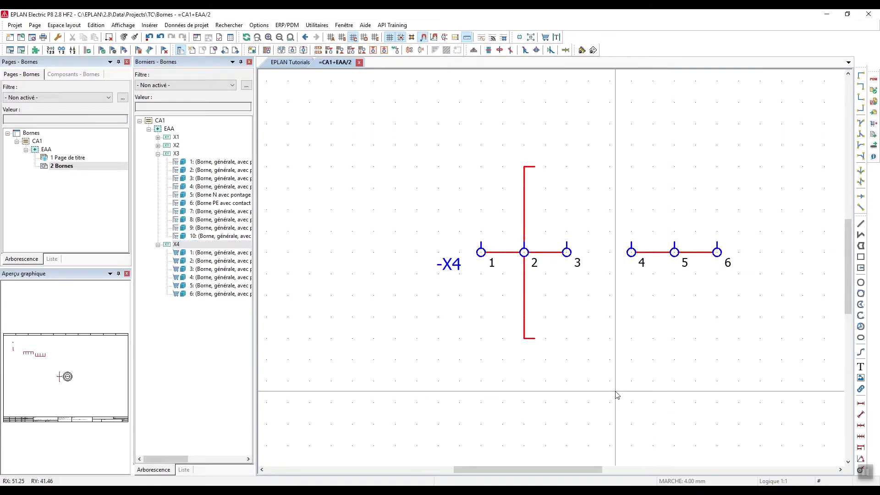
Delete the interruption point between terminals 3 and 4, and recheck the jumpers in the X4 strip editor.
drag(562, 209, 586, 312)
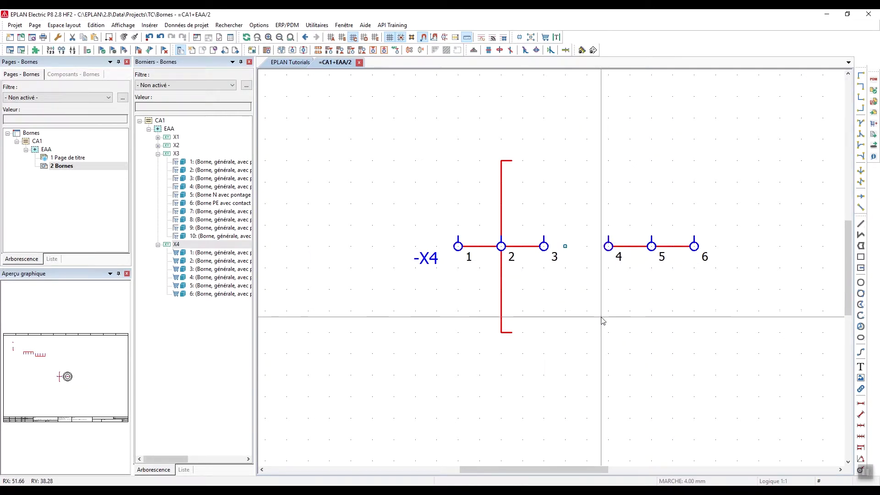
key(Delete)
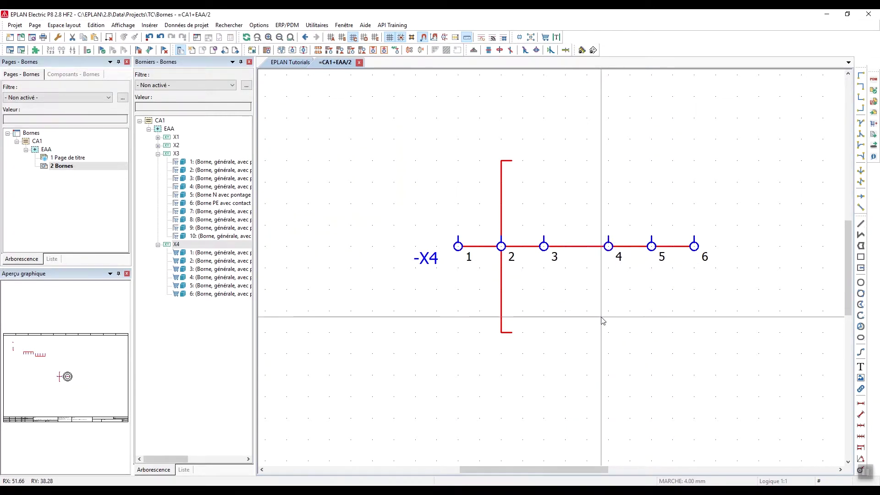
click(177, 244)
right_click(176, 244)
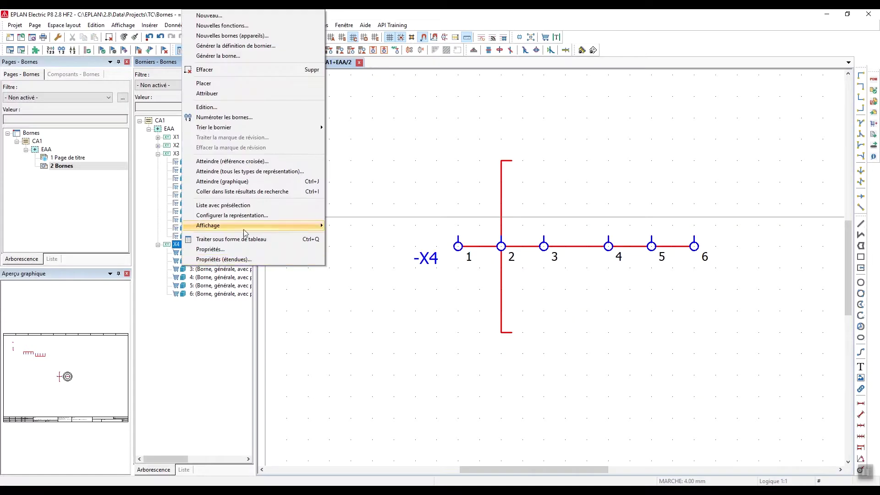
click(222, 108)
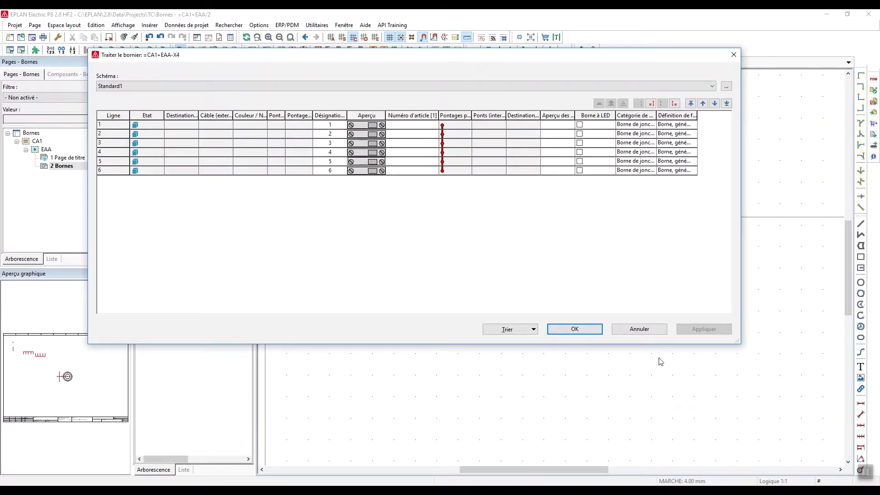
click(655, 331)
Place the three-connection terminal symbol X3_NB from Bornes et connecteurs below strip X1, at about RX 9, RY 32.
scroll(574, 288, down, 2)
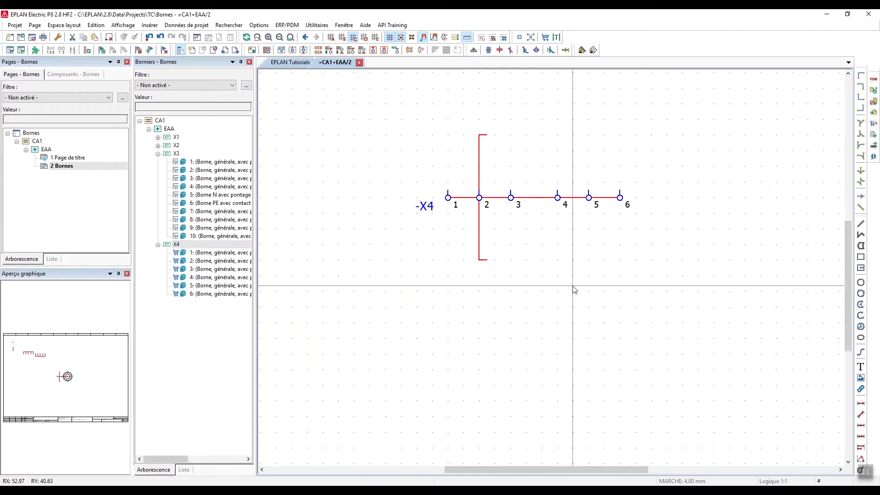
scroll(573, 288, down, 2)
scroll(550, 309, down, 2)
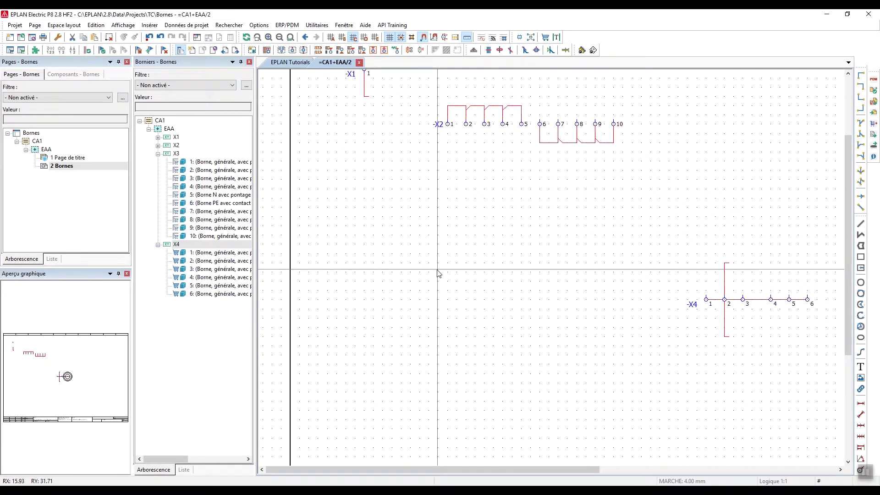
right_click(413, 278)
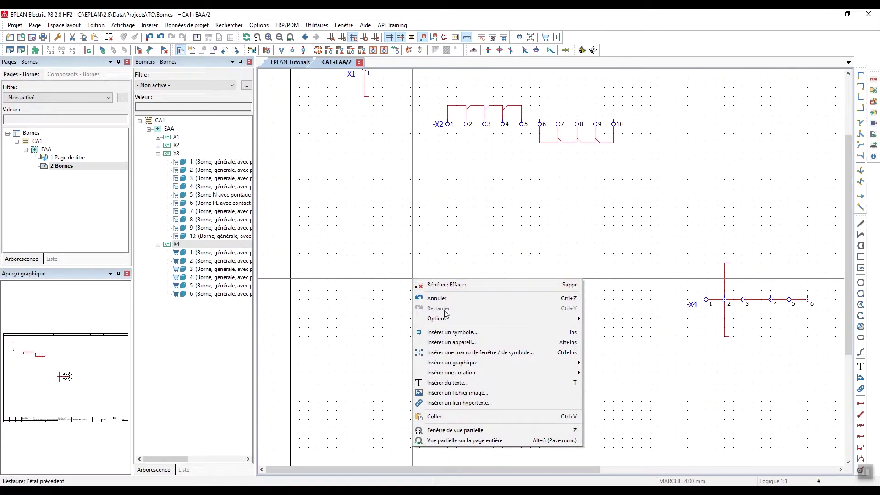
click(452, 332)
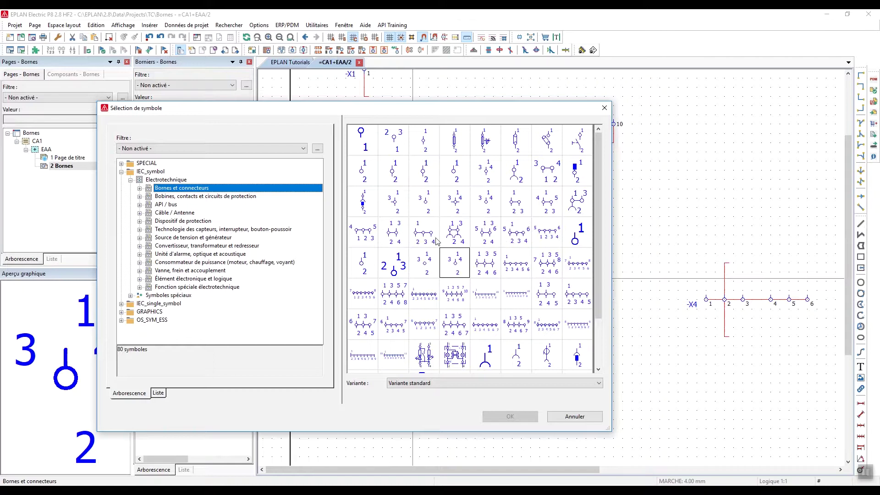
click(521, 205)
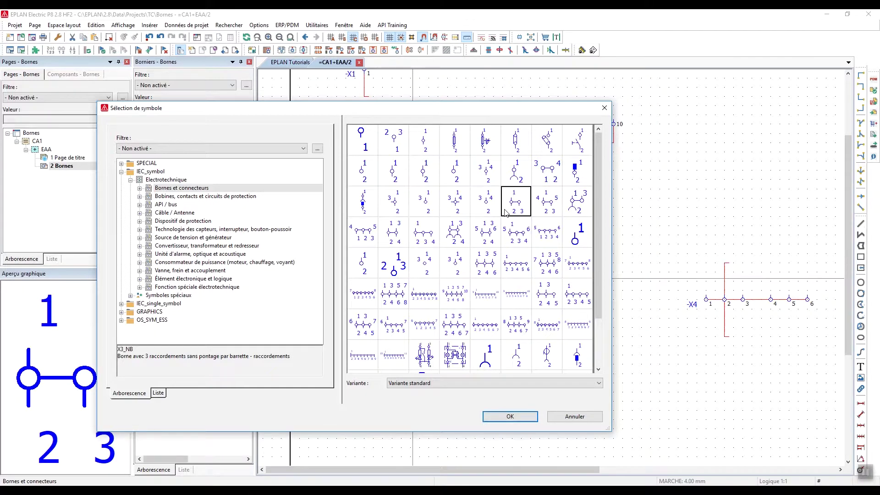
click(510, 416)
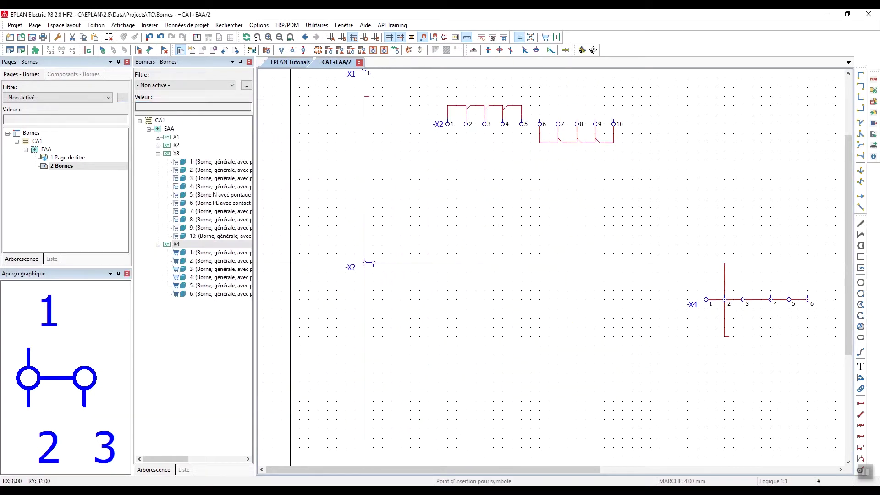
scroll(436, 301, up, 2)
click(378, 274)
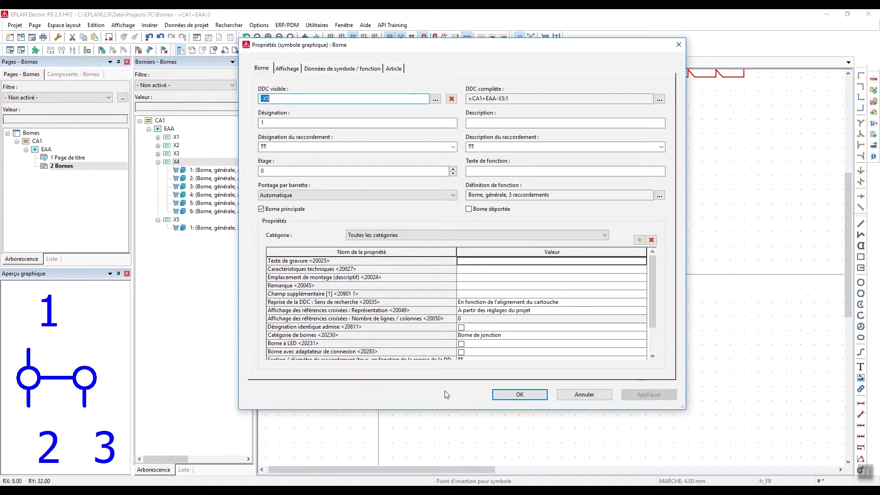
Confirm the three-connection terminal as -X5, and inspect its internal and external connections in the X5 strip editor, widening the Aperçu column.
click(514, 393)
key(Escape)
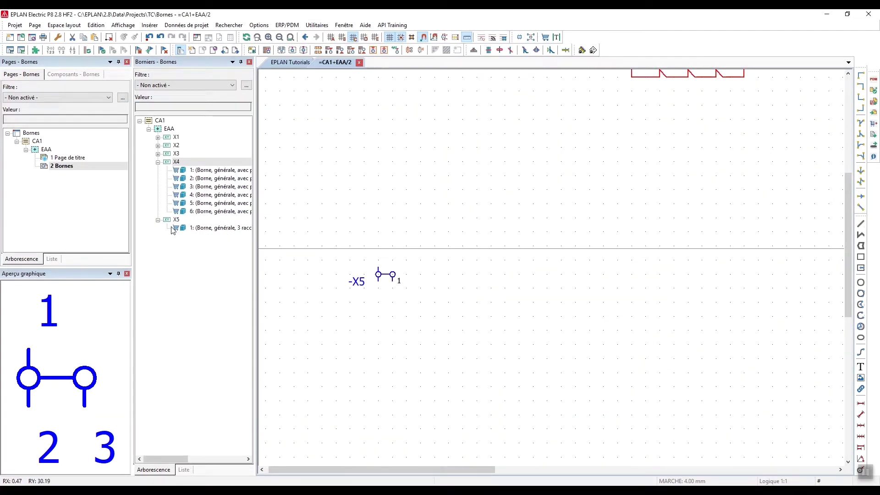
right_click(196, 229)
click(226, 328)
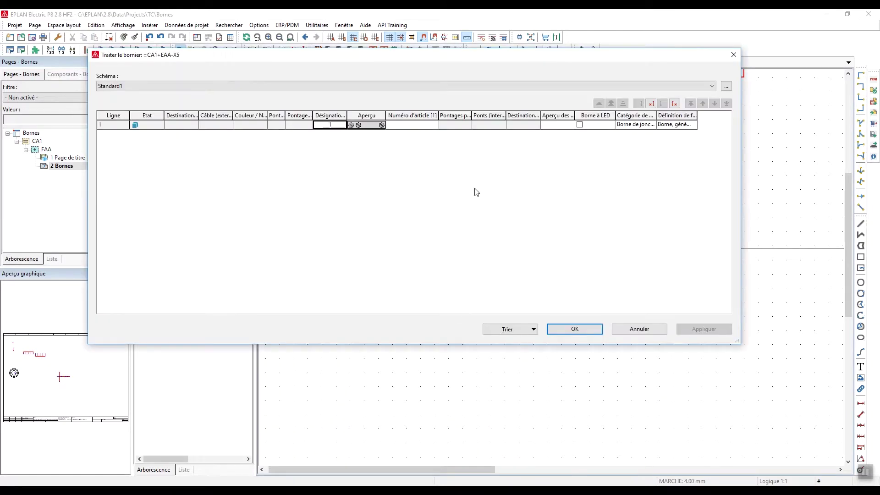
drag(386, 116, 399, 115)
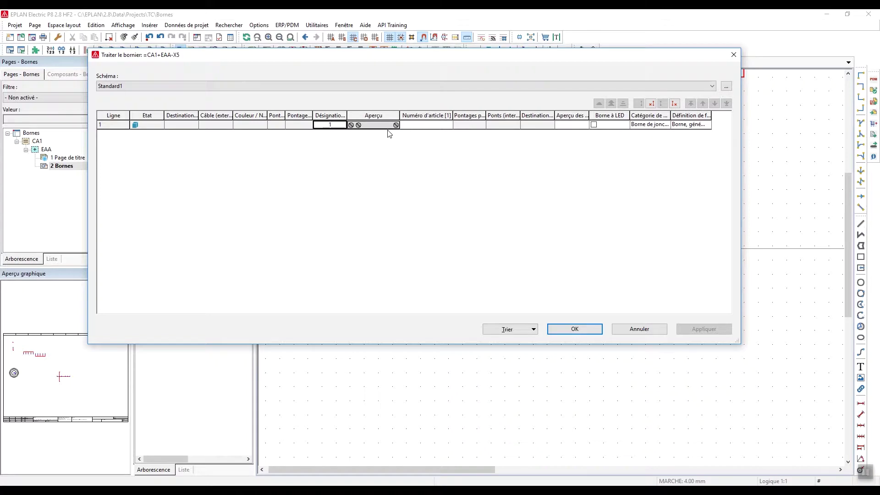
click(639, 329)
Insert the four-connection terminal symbol with one connection above and three below, placing it below X5 as terminal 1 of strip X6.
right_click(416, 272)
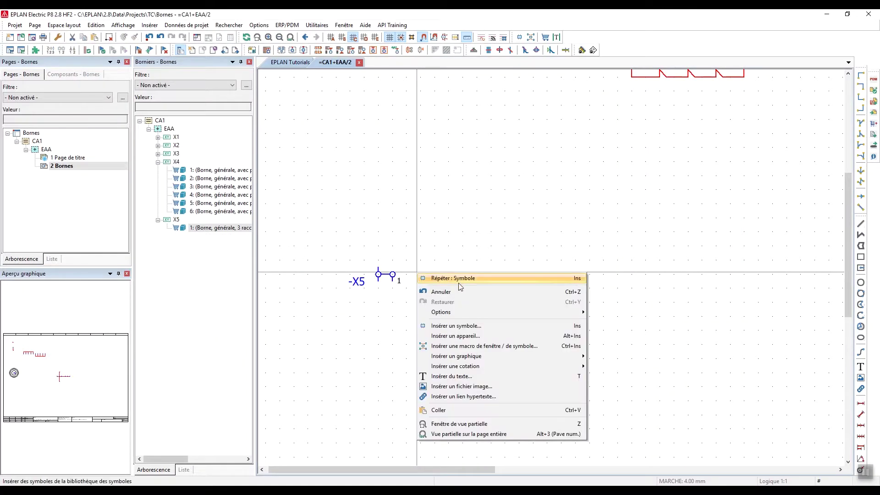
click(458, 325)
click(510, 416)
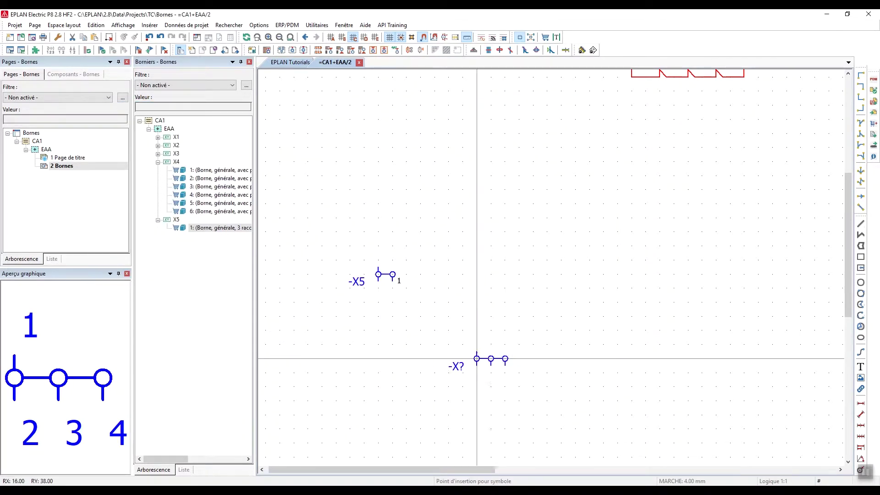
click(462, 345)
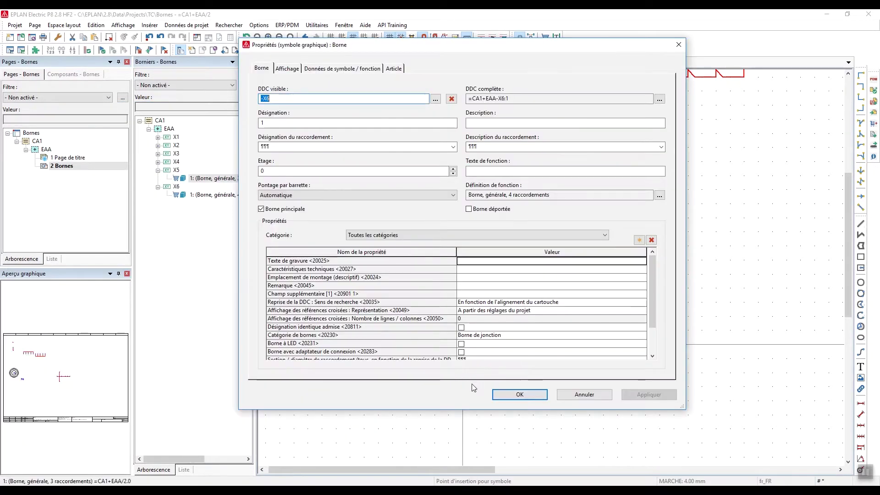
click(520, 394)
Inspect how the connections of terminal X6:1 are arranged in the X6 strip editor, without applying changes.
right_click(217, 198)
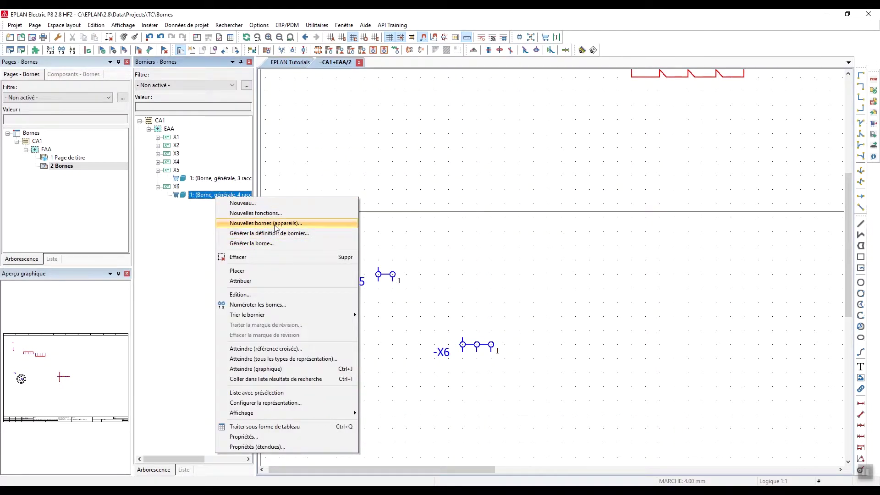
click(254, 294)
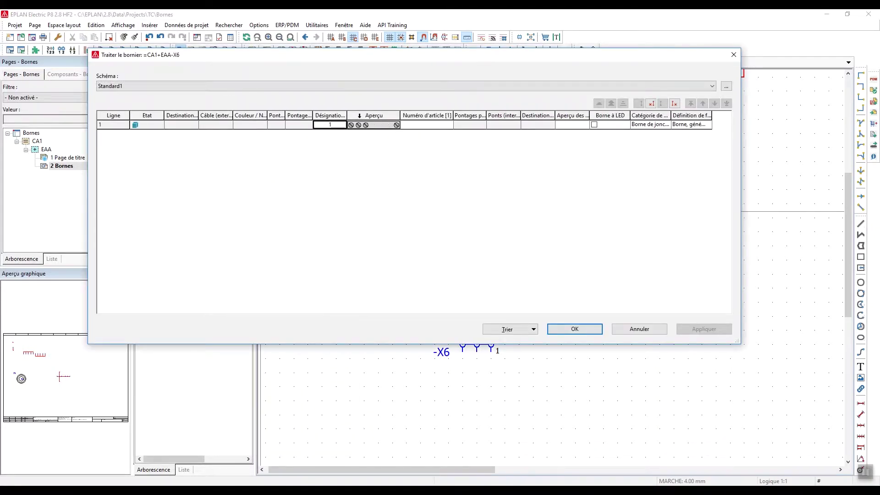
click(639, 329)
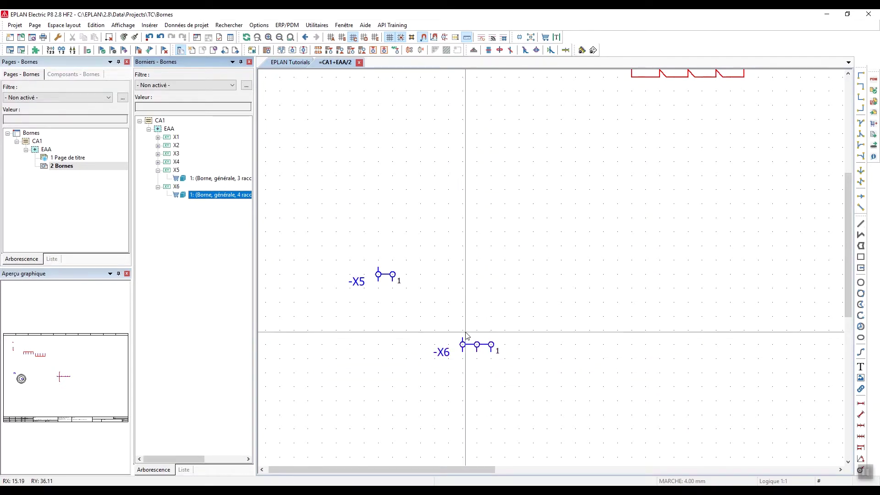
Swap the internal and external sides of terminal X6:1 in the strip editor, and recheck the arrangement in the Aperçu column.
right_click(217, 198)
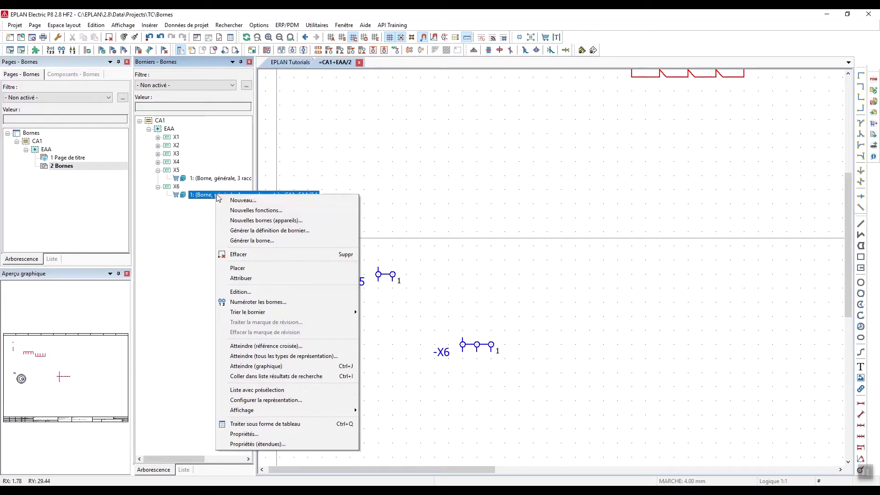
click(250, 294)
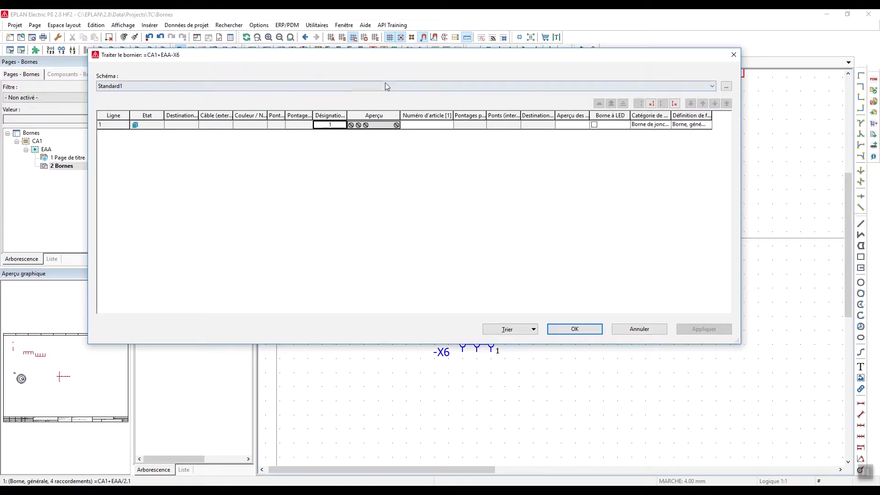
right_click(369, 129)
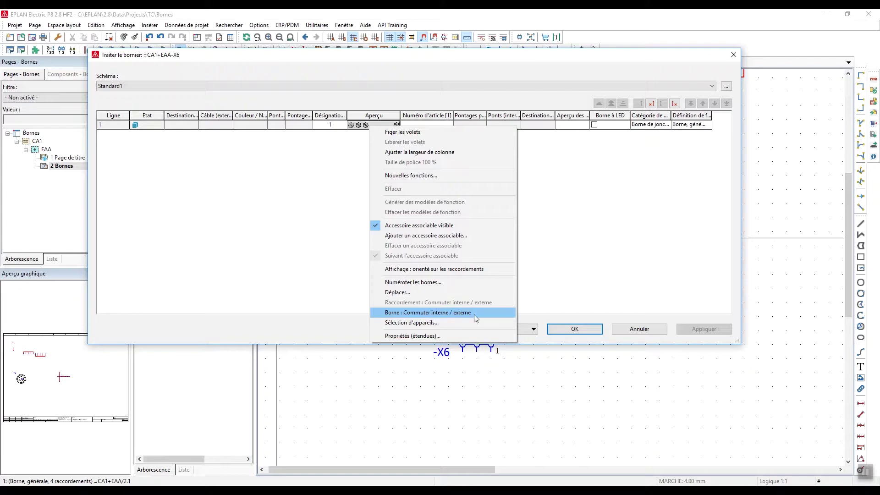
click(444, 313)
click(565, 329)
right_click(210, 190)
right_click(207, 196)
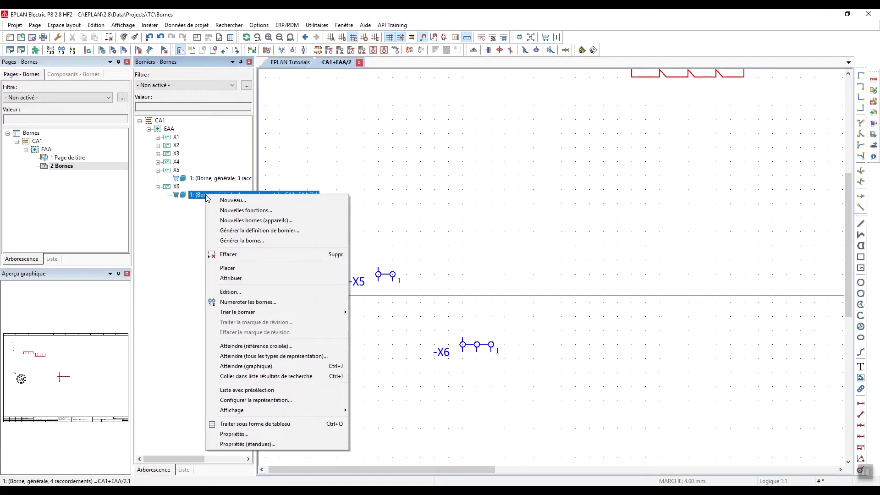
click(252, 293)
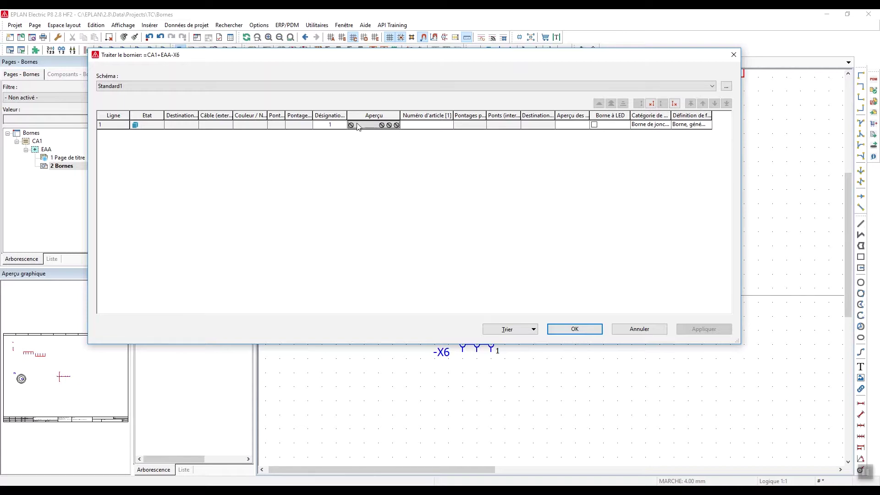
click(591, 332)
Place the four-connection terminal symbol X4_NB between strips X1 and X5, at about RX 4, RY 24, as terminal 1 of strip X7.
middle_drag(621, 368, 367, 334)
scroll(496, 310, down, 1)
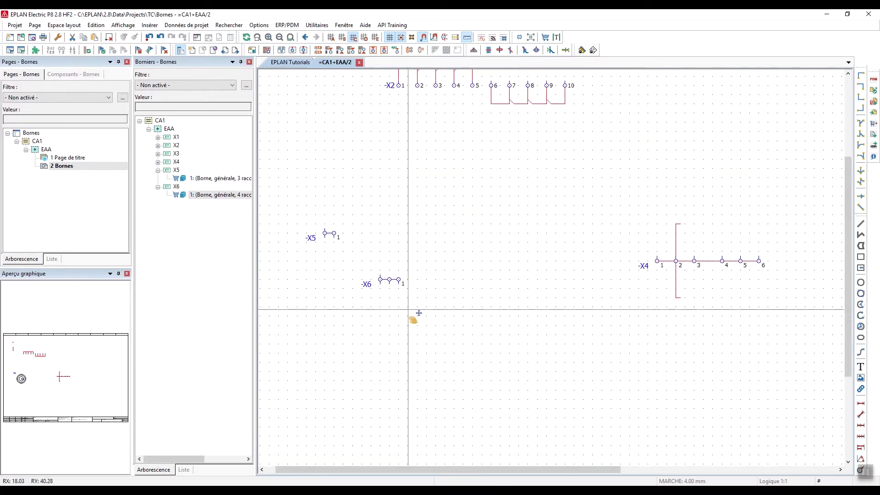
middle_drag(414, 316, 428, 354)
right_click(453, 293)
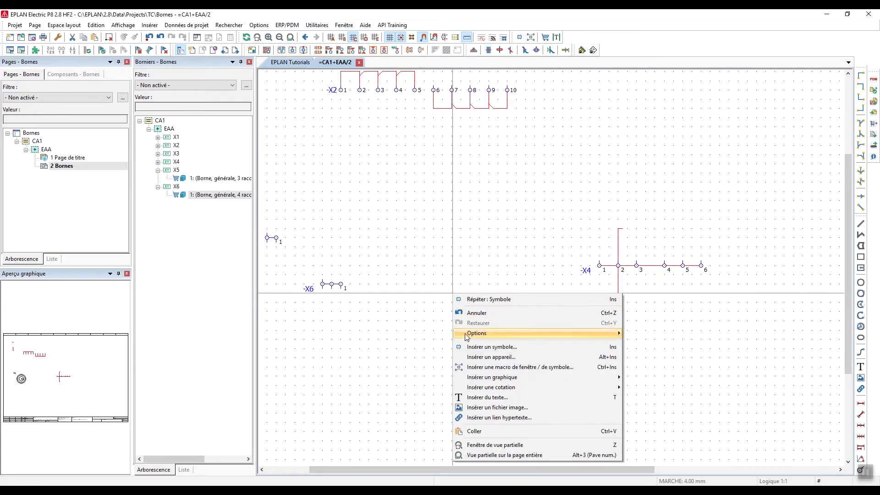
click(485, 350)
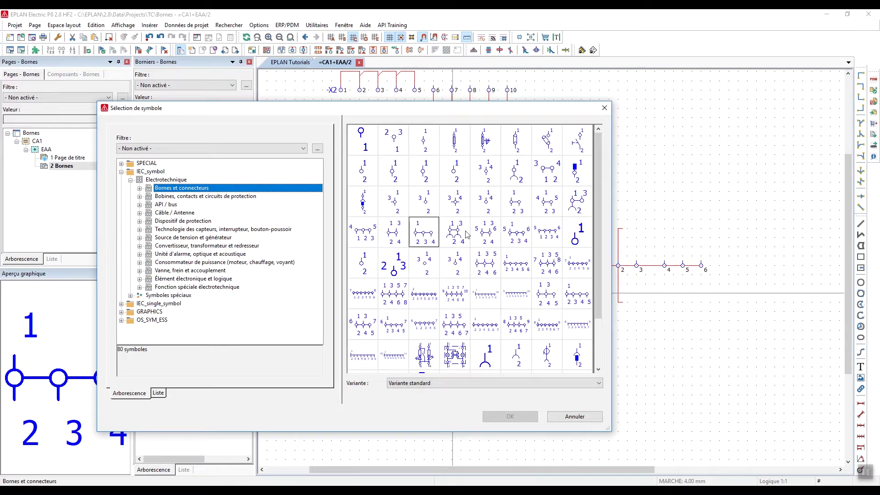
click(398, 236)
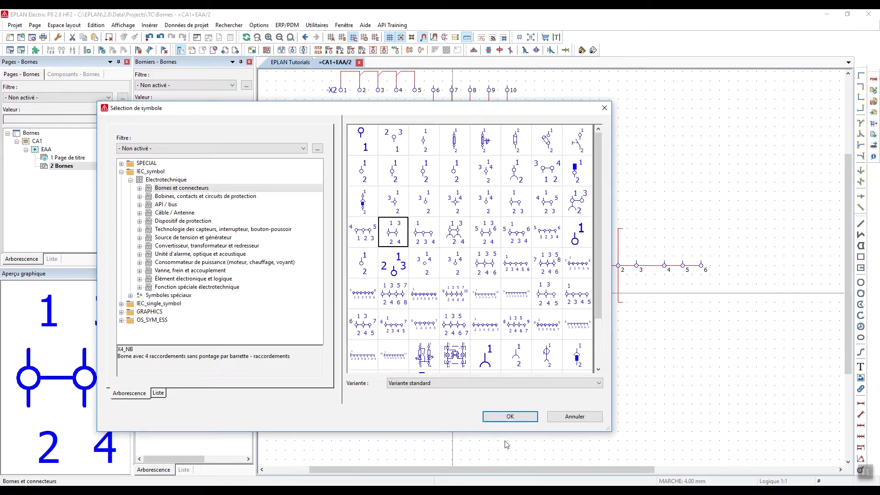
click(512, 418)
scroll(435, 321, up, 5)
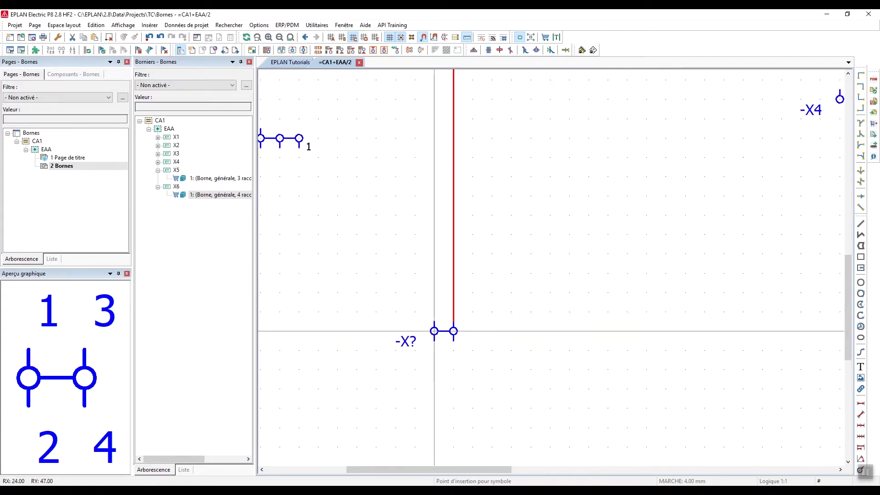
scroll(396, 312, down, 6)
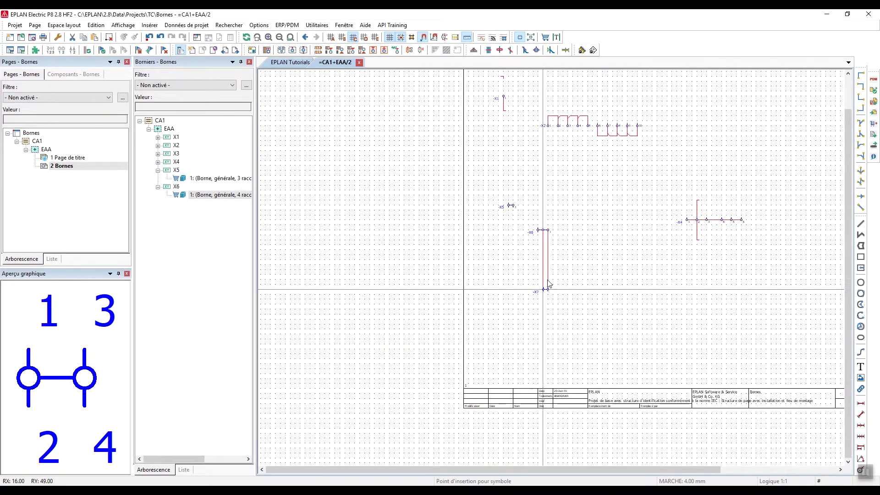
click(493, 158)
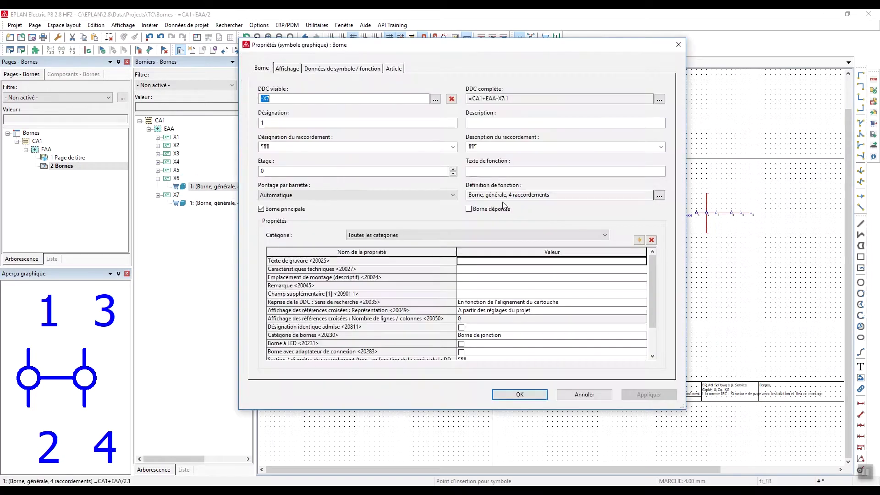
click(341, 68)
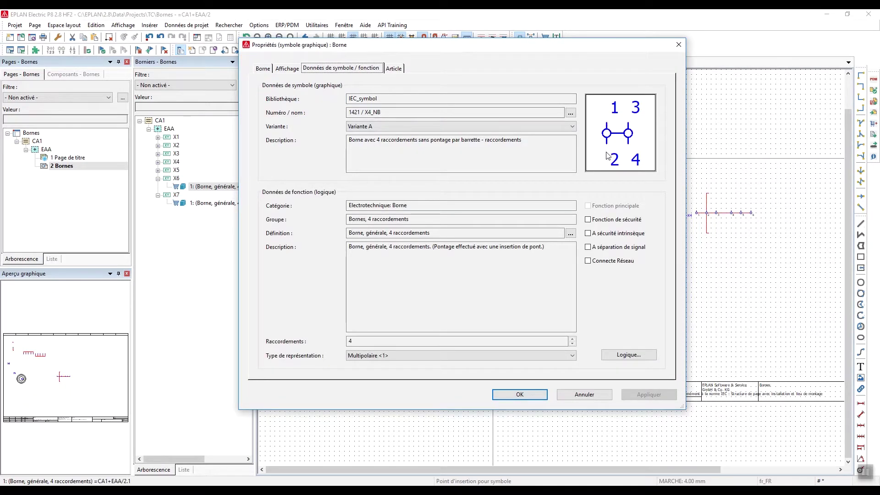
click(519, 394)
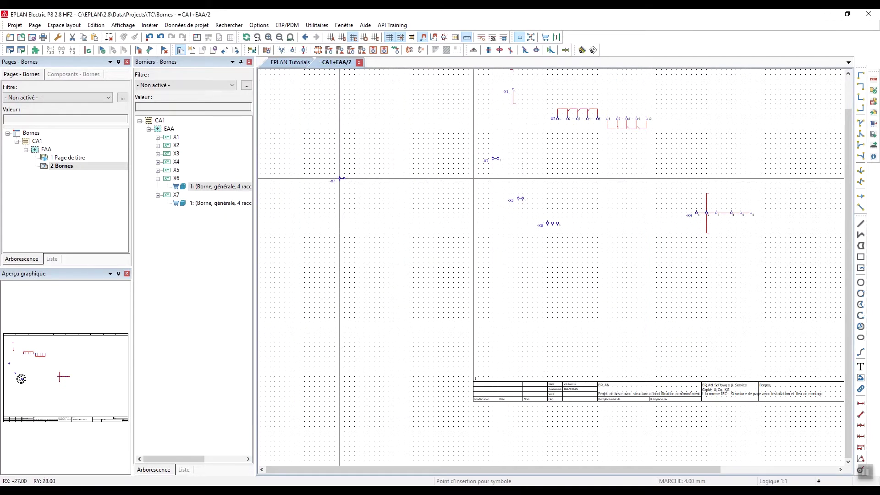
Inspect how the connections of terminal X7:1 are distributed in the X7 strip editor, without applying changes.
right_click(191, 203)
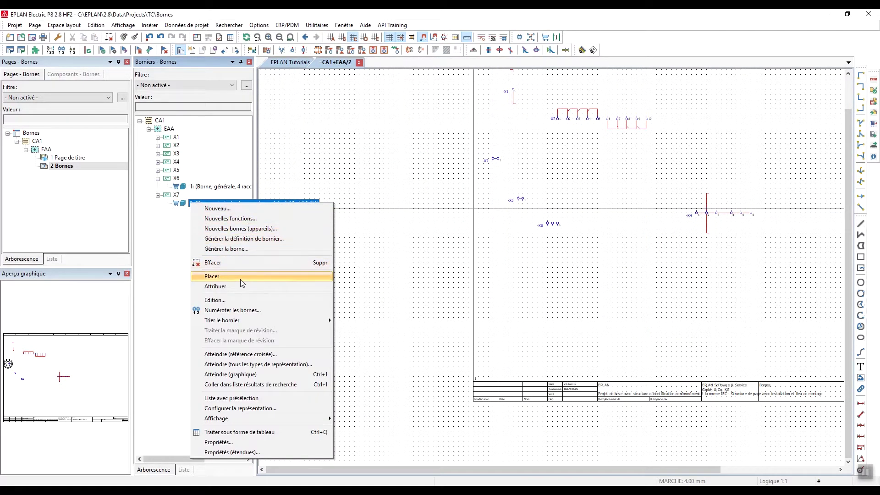
click(240, 301)
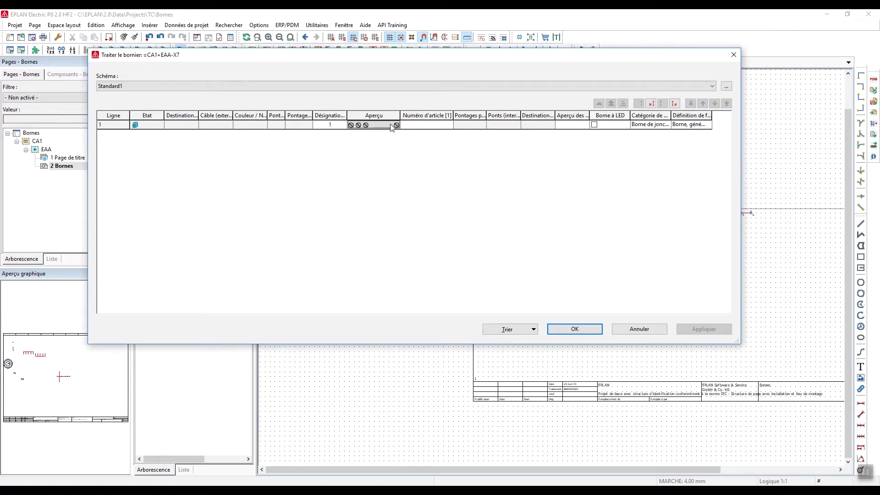
click(639, 329)
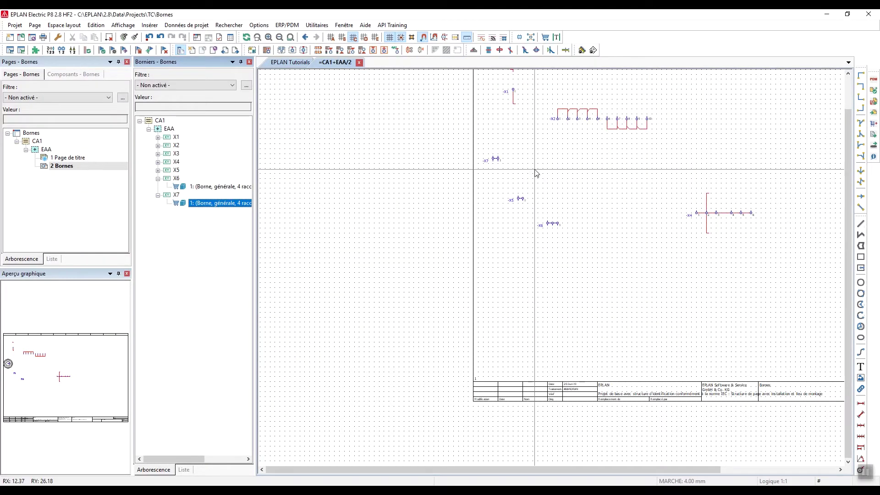
Set connection 3 of terminal X7:1 to Interne in its connection logic (Logique de raccordement).
scroll(523, 311, up, 5)
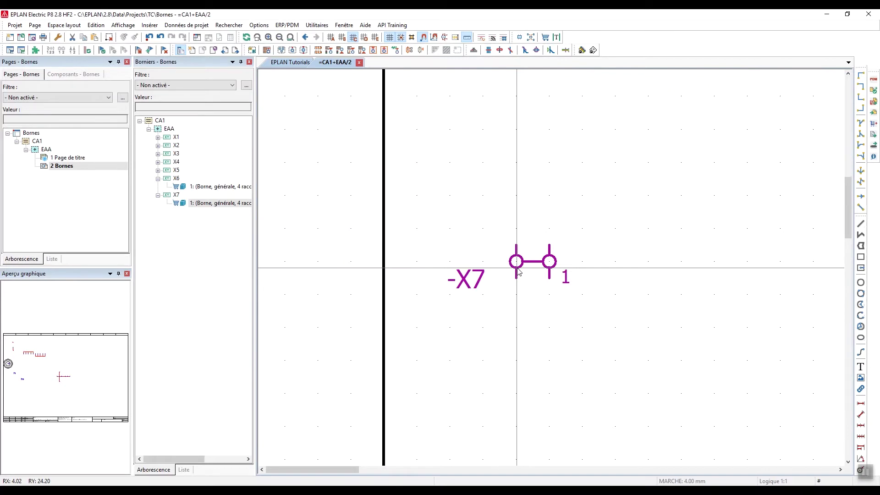
double_click(519, 261)
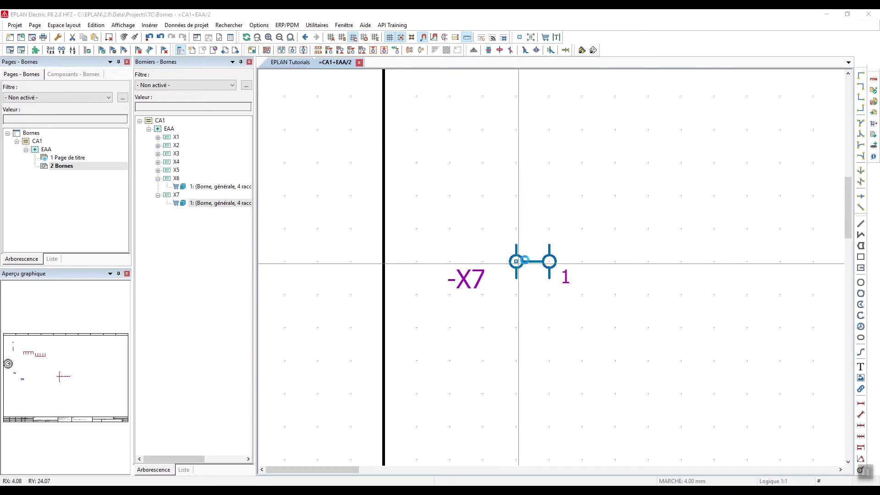
click(342, 68)
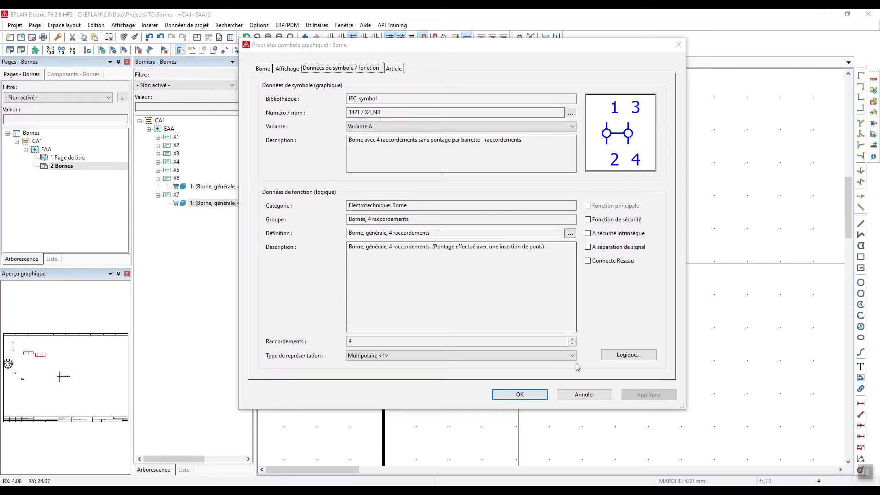
click(641, 356)
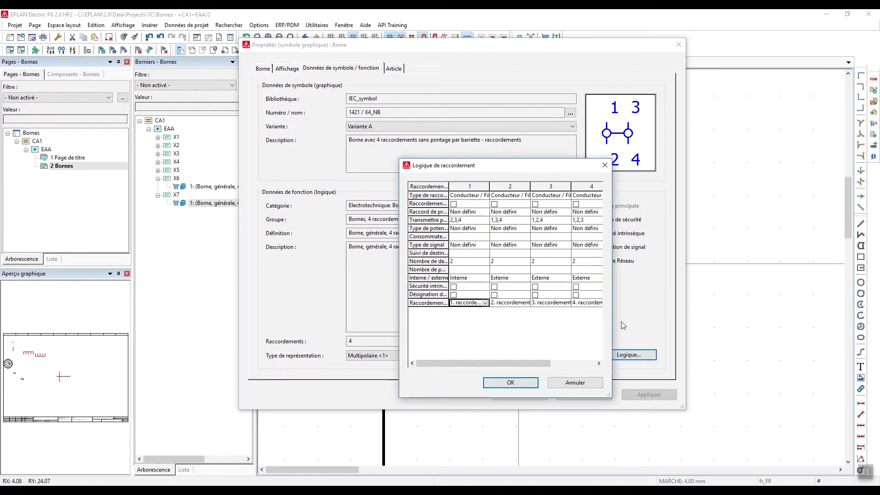
drag(612, 275, 725, 274)
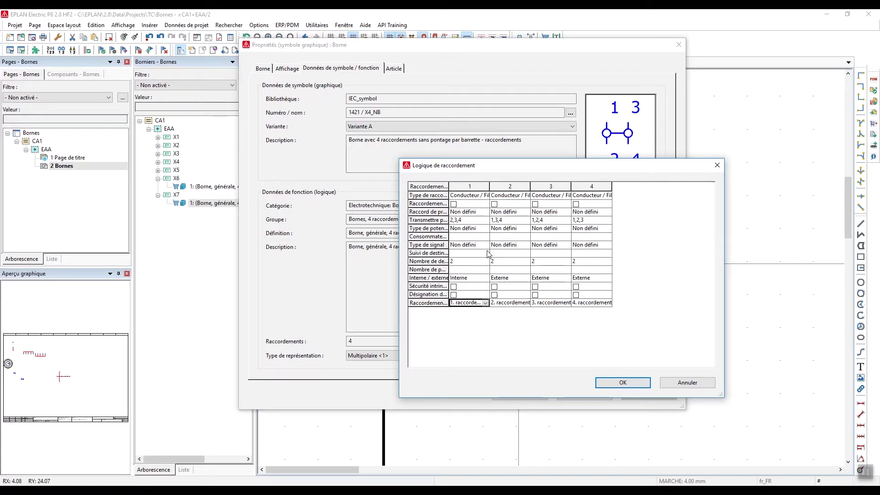
drag(502, 171, 503, 194)
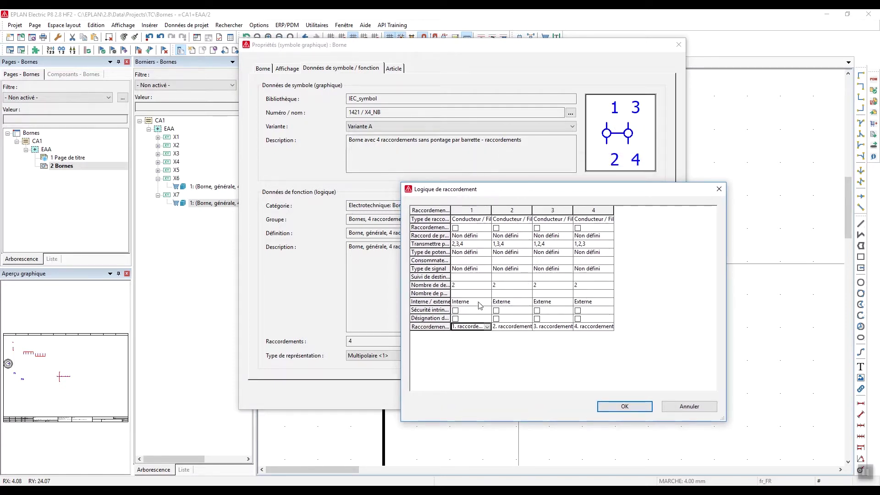
click(563, 305)
click(568, 302)
click(563, 310)
click(618, 404)
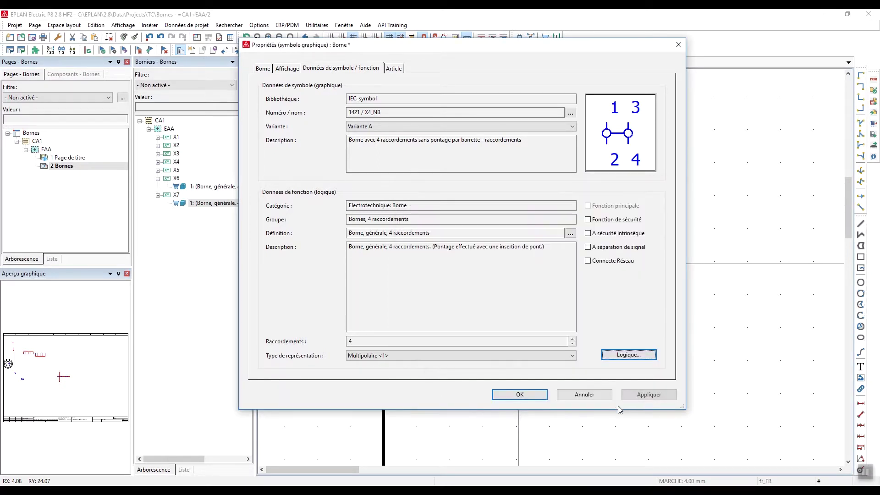
click(539, 393)
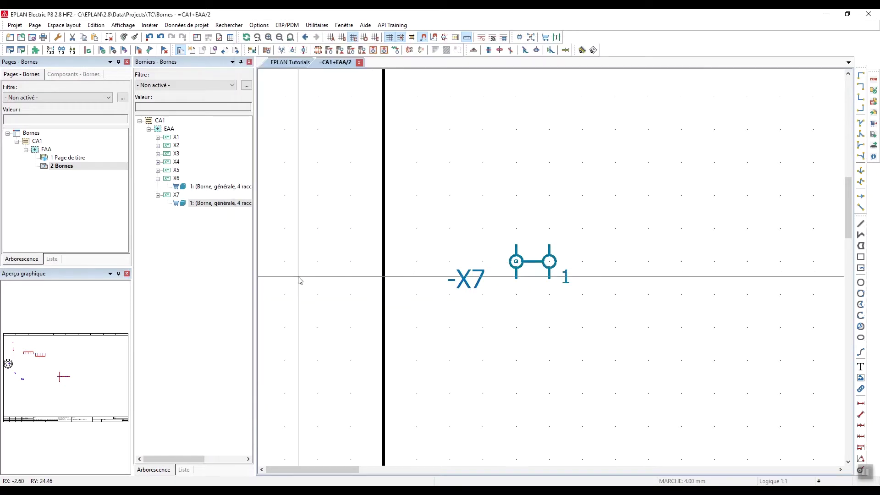
Recheck in the X7 strip editor how the connections of terminal X7:1 are distributed between the internal and external sides.
right_click(216, 203)
click(250, 301)
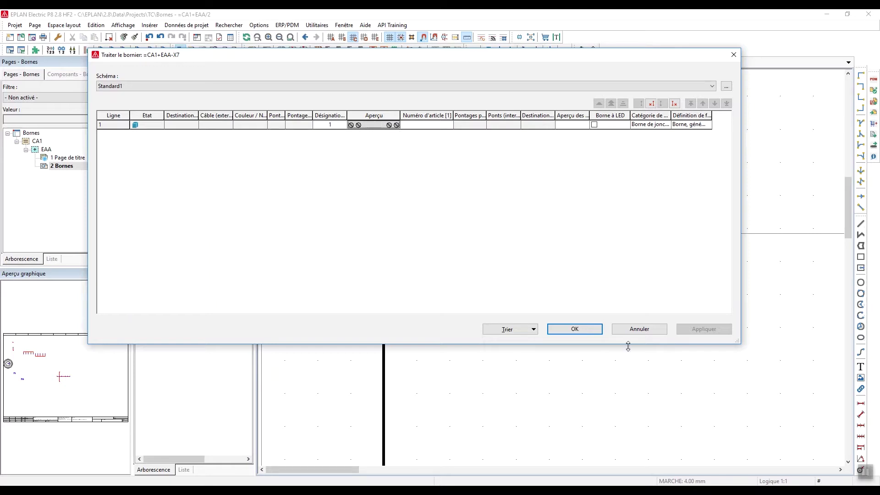
click(575, 330)
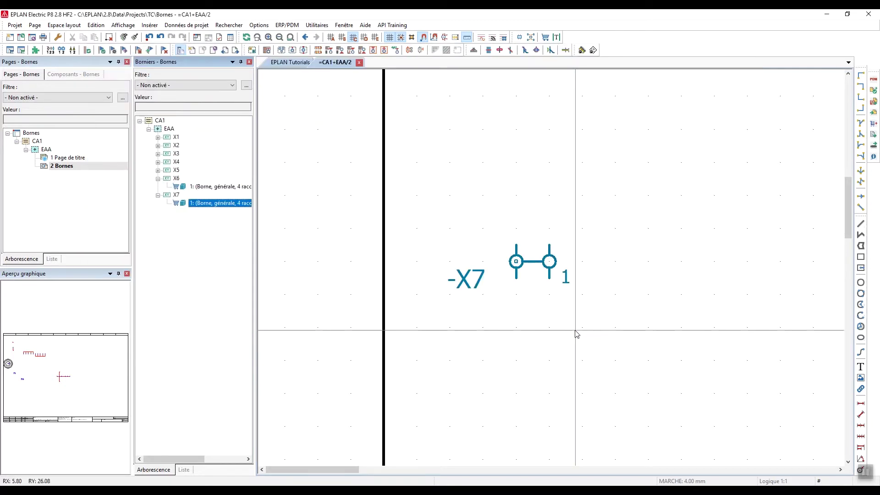
scroll(448, 193, down, 2)
middle_drag(448, 193, 431, 208)
scroll(431, 209, down, 1)
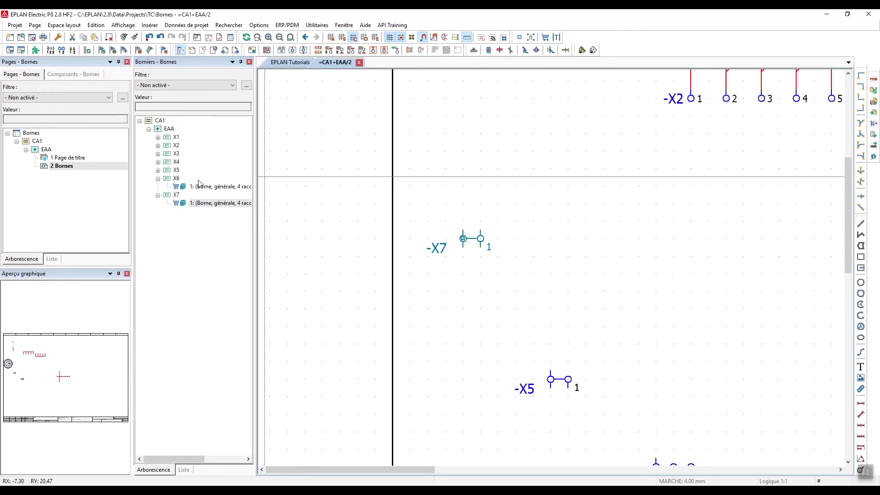
right_click(215, 204)
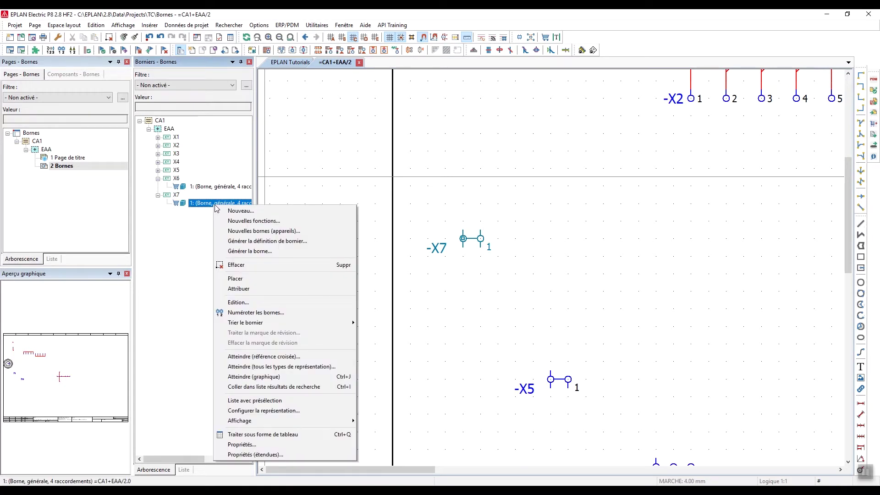
click(264, 302)
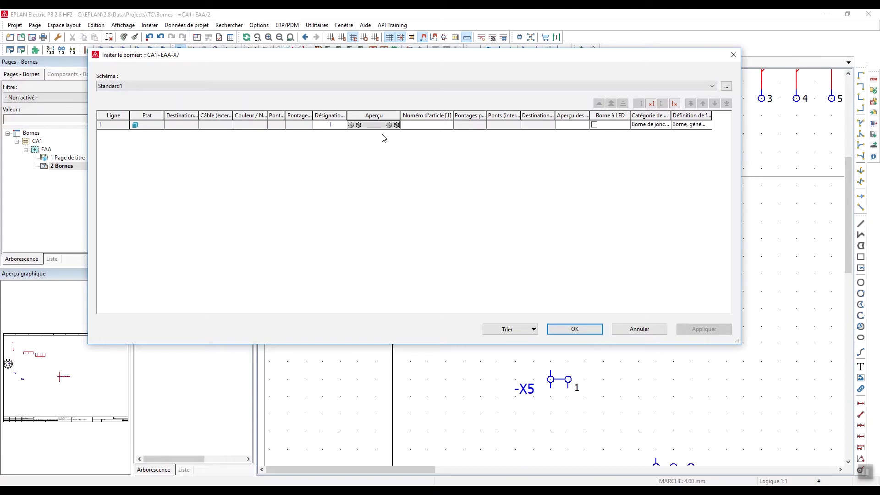
click(639, 329)
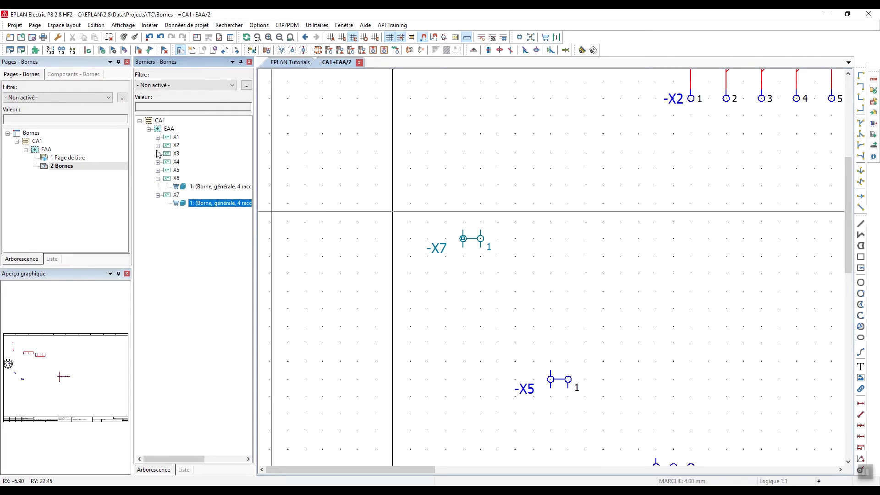
Generate nine new terminal functions numbered 1-9 in strip =CA1+EAA-X8, based on the bar-jumper general terminal definition of X2:1.
click(158, 145)
click(182, 154)
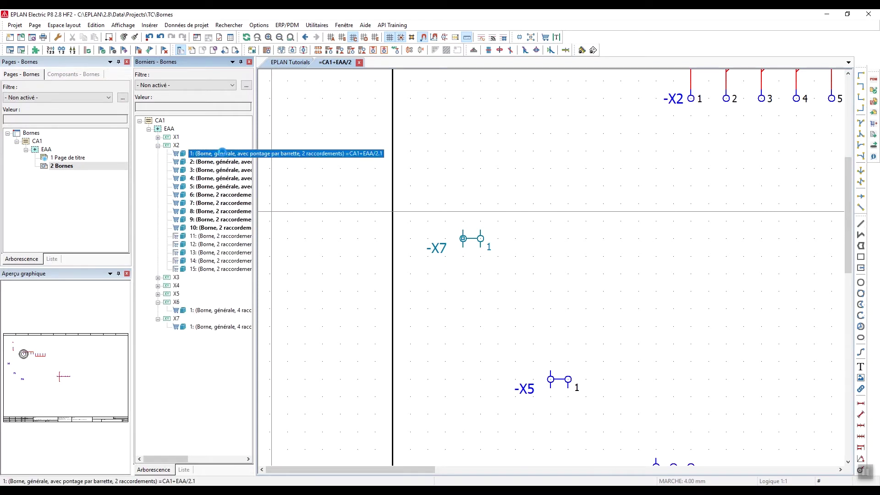
right_click(222, 152)
click(269, 167)
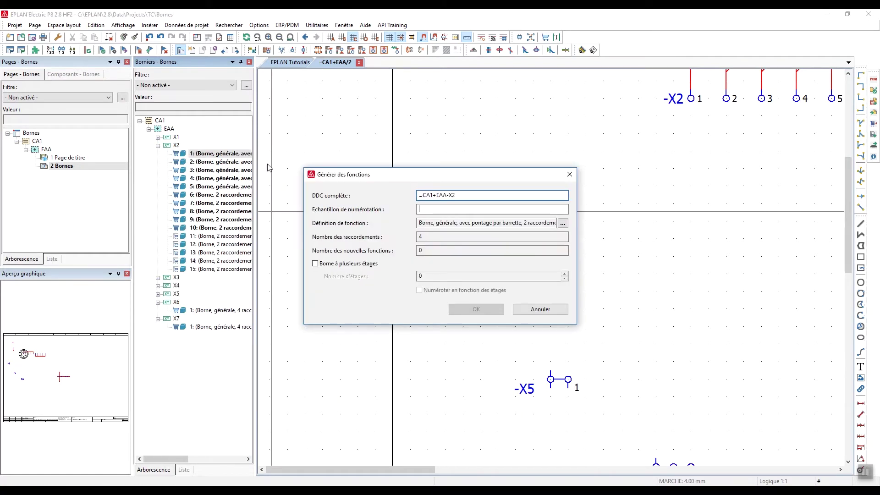
click(465, 195)
key(Tab)
text(1-)
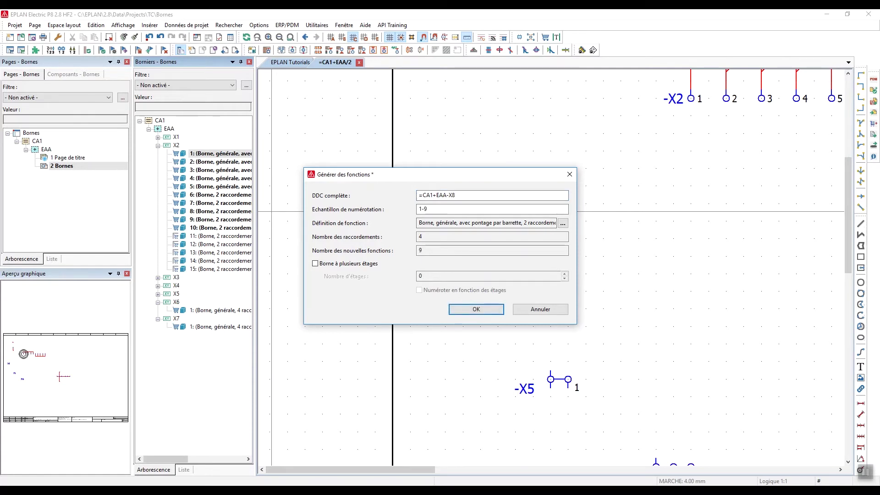
key(Return)
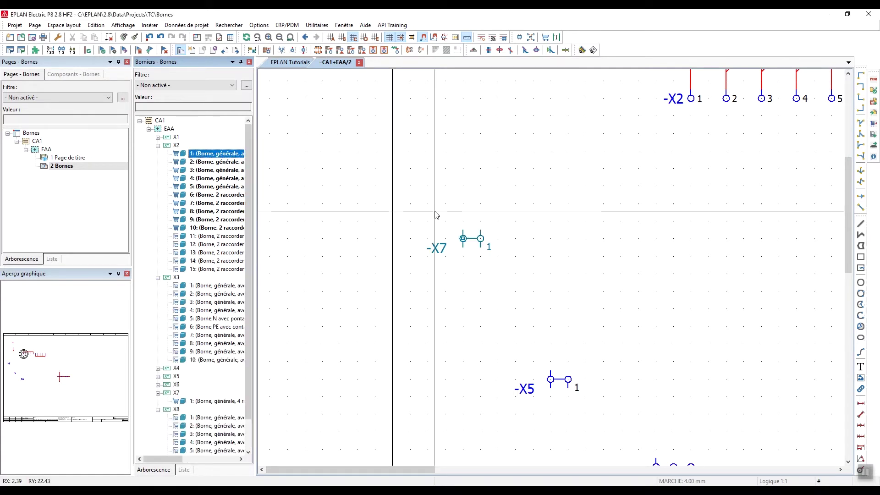
Combine terminals 1 to 9 of strip X8 into multi-level terminals with 3 levels each, and widen the Aperçu column.
click(158, 145)
click(158, 153)
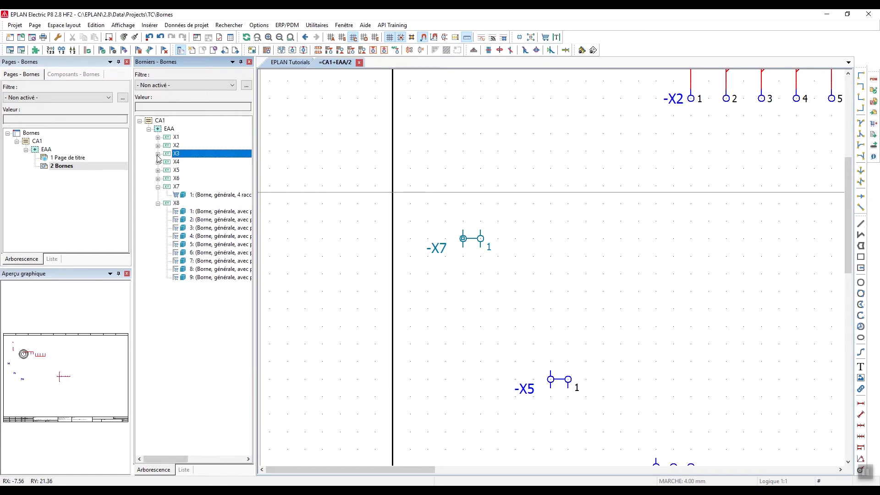
click(177, 205)
right_click(176, 204)
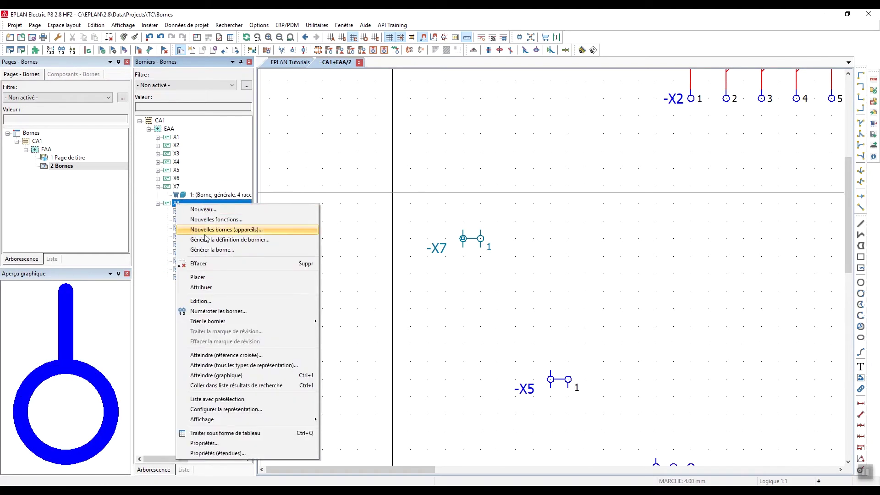
click(214, 305)
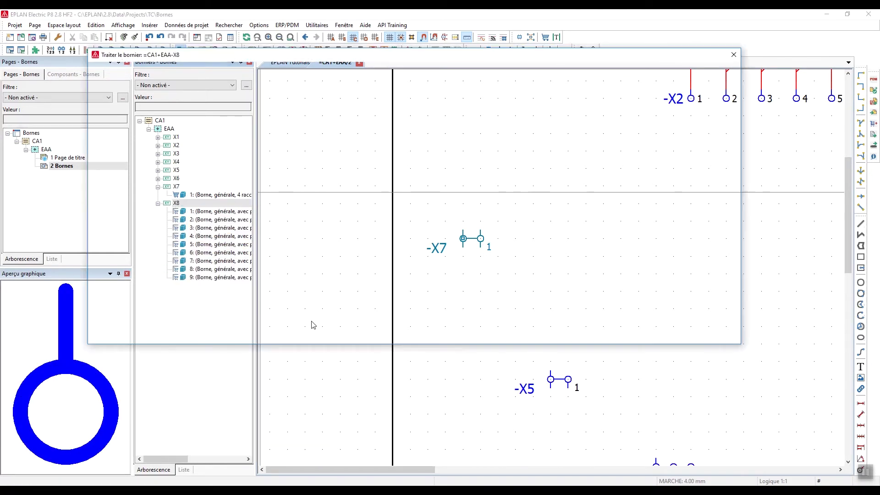
drag(369, 128, 375, 206)
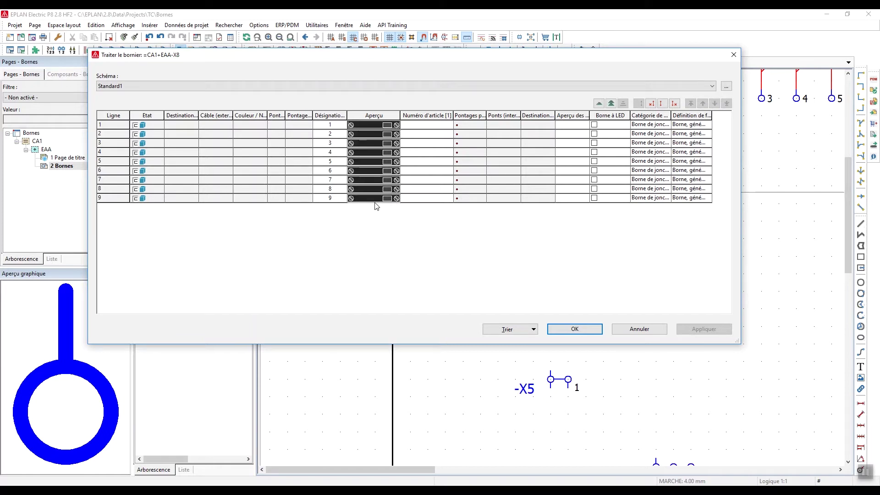
click(611, 103)
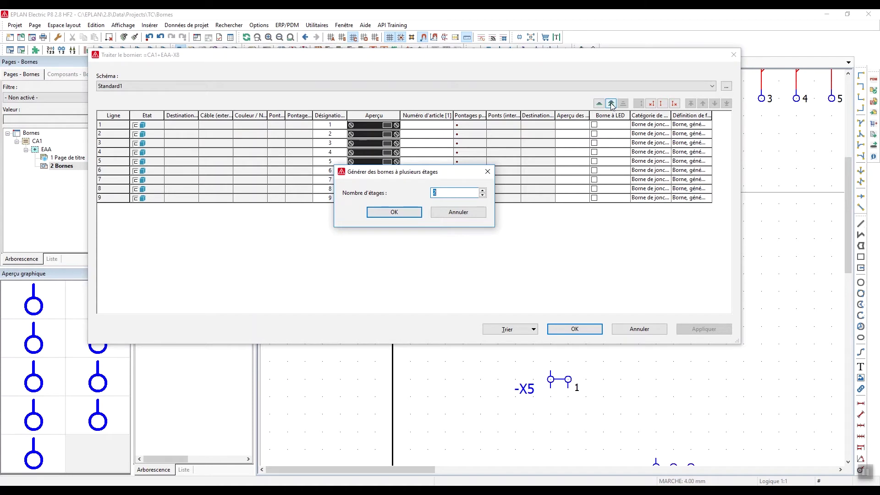
click(482, 190)
click(395, 211)
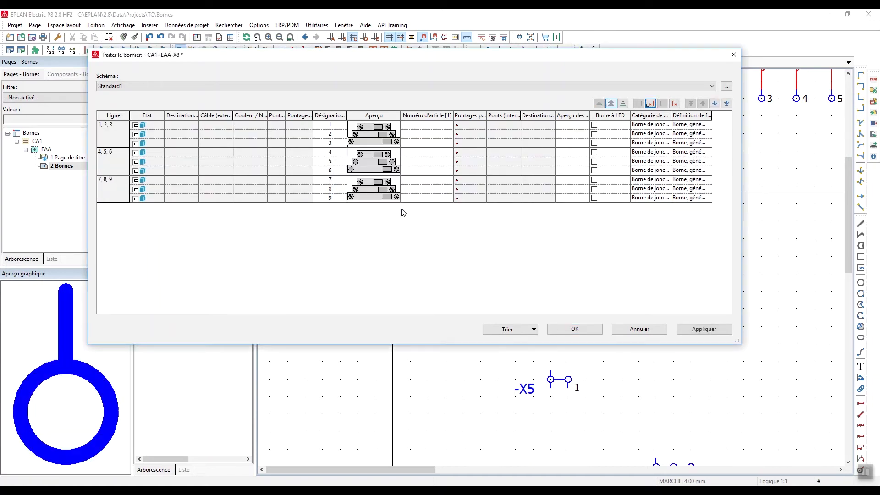
drag(402, 114, 431, 115)
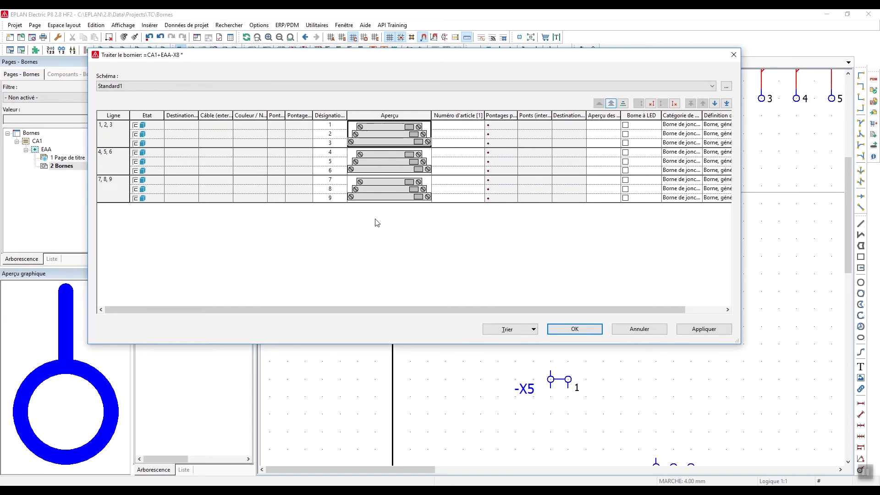
click(565, 329)
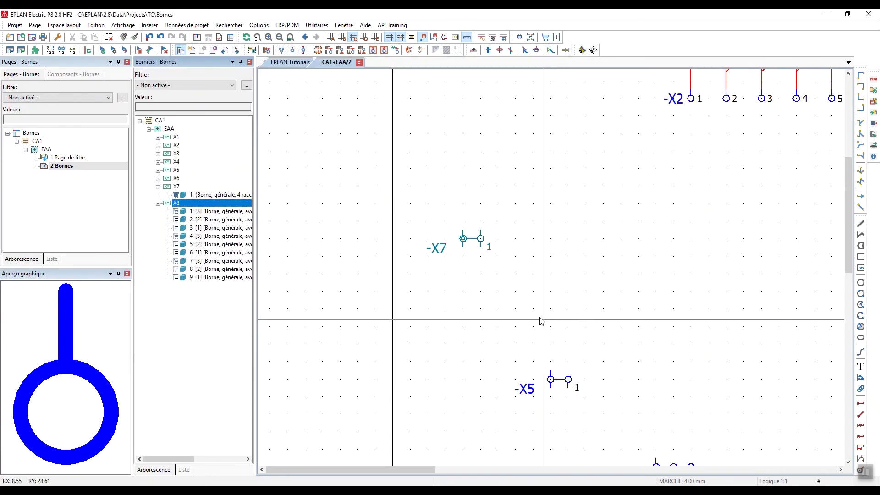
scroll(512, 329, down, 3)
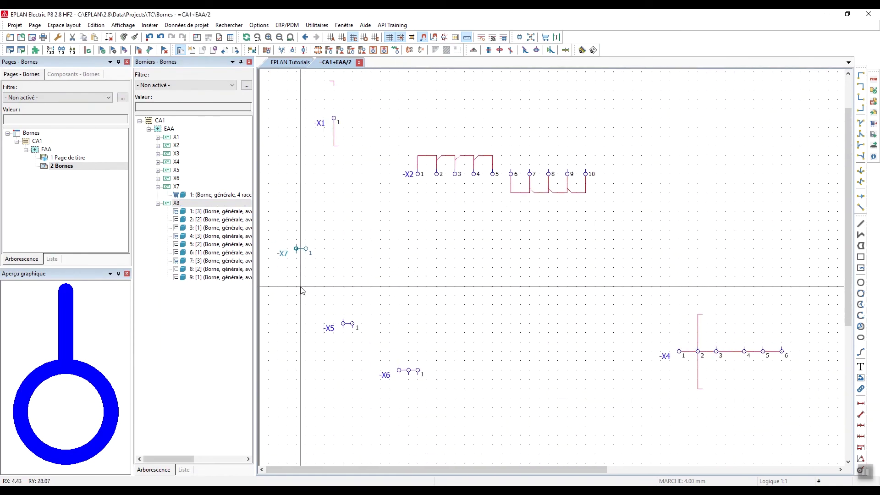
middle_drag(303, 292, 336, 260)
scroll(337, 266, down, 1)
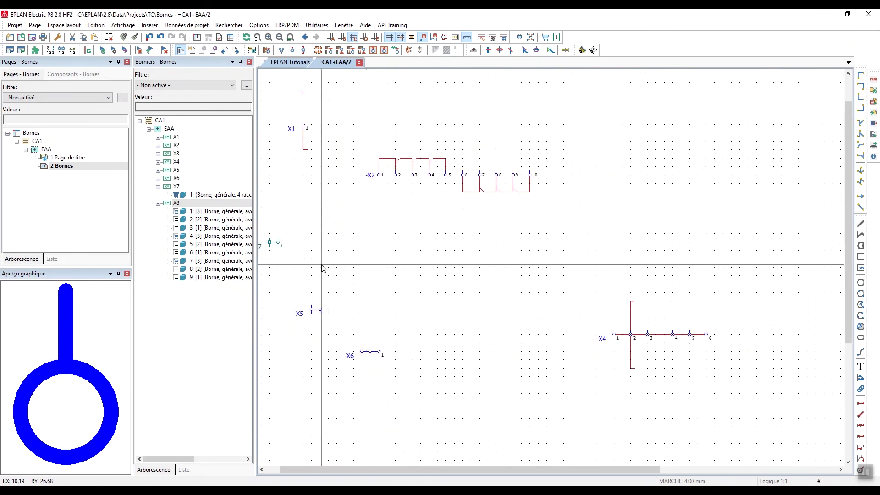
middle_drag(340, 259, 349, 250)
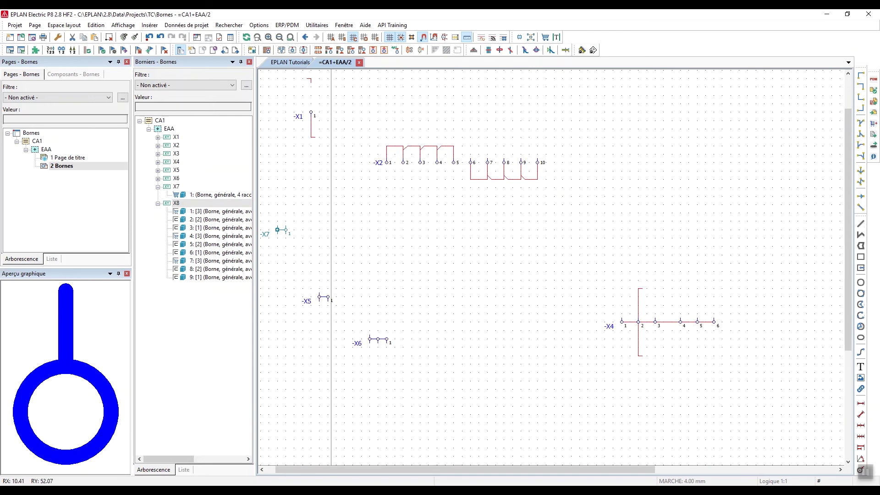
click(864, 475)
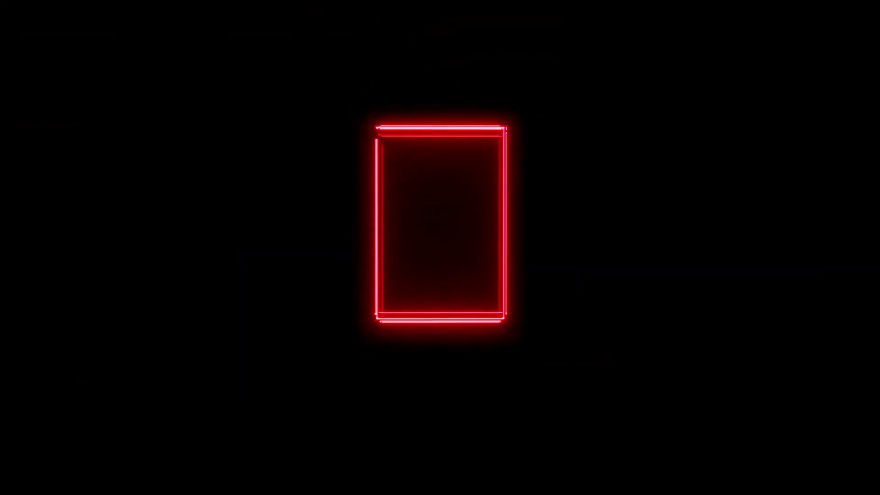